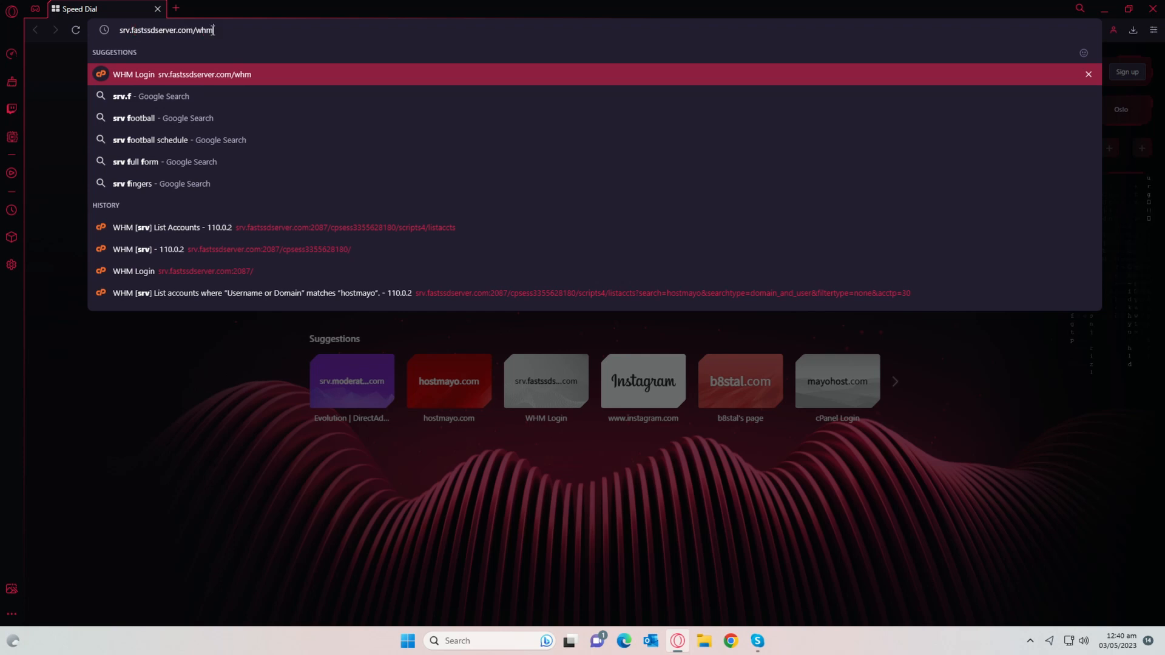
# Step: Load the cPanel login page at srv.fastssdserver.com/cpanel
pyautogui.doubleClick(205, 30)
pyautogui.write('cpanel')
pyautogui.press('Return')
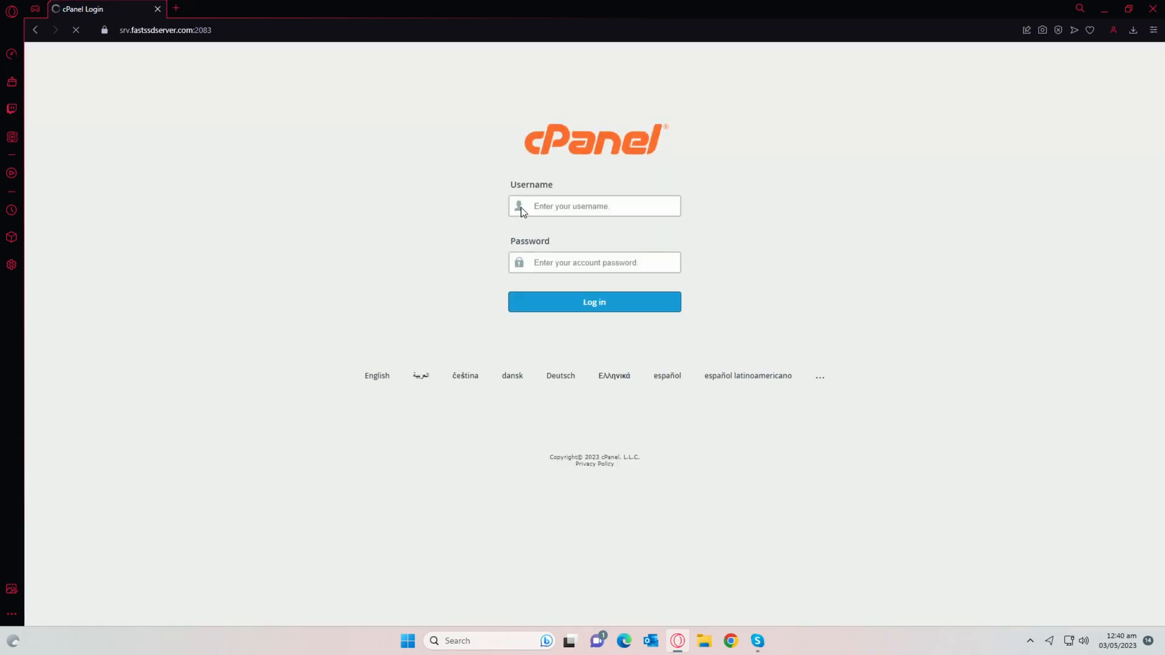
# Step: Sign in with the hosting account's username and password
pyautogui.click(539, 206)
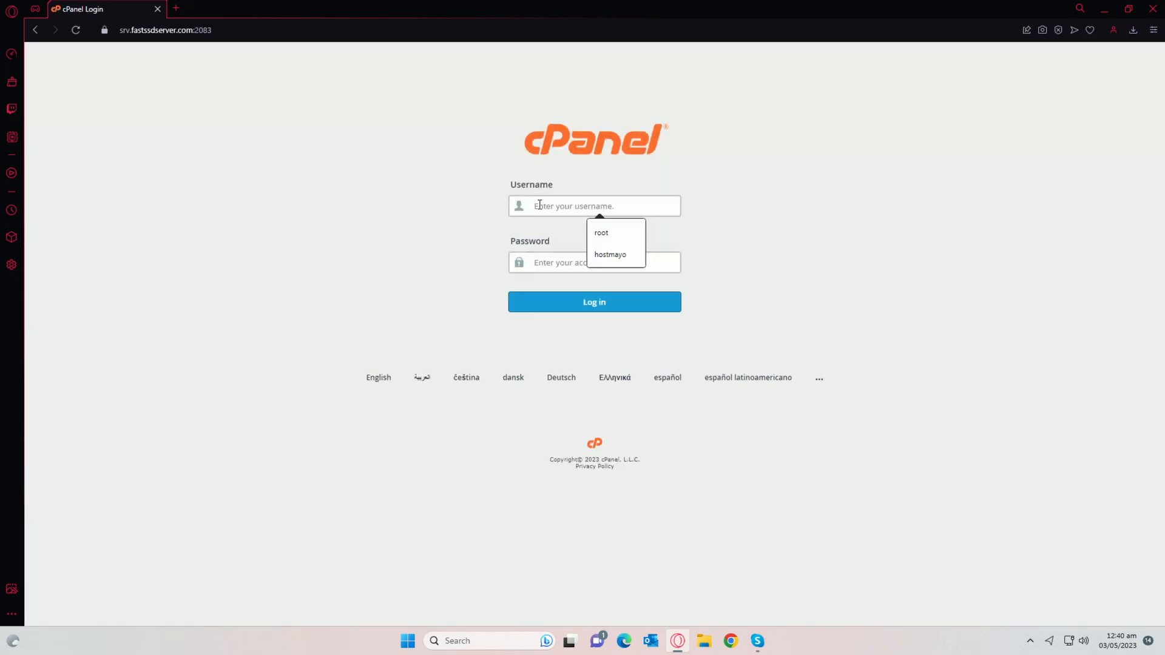
pyautogui.write('hostmayo')
pyautogui.press('Tab')
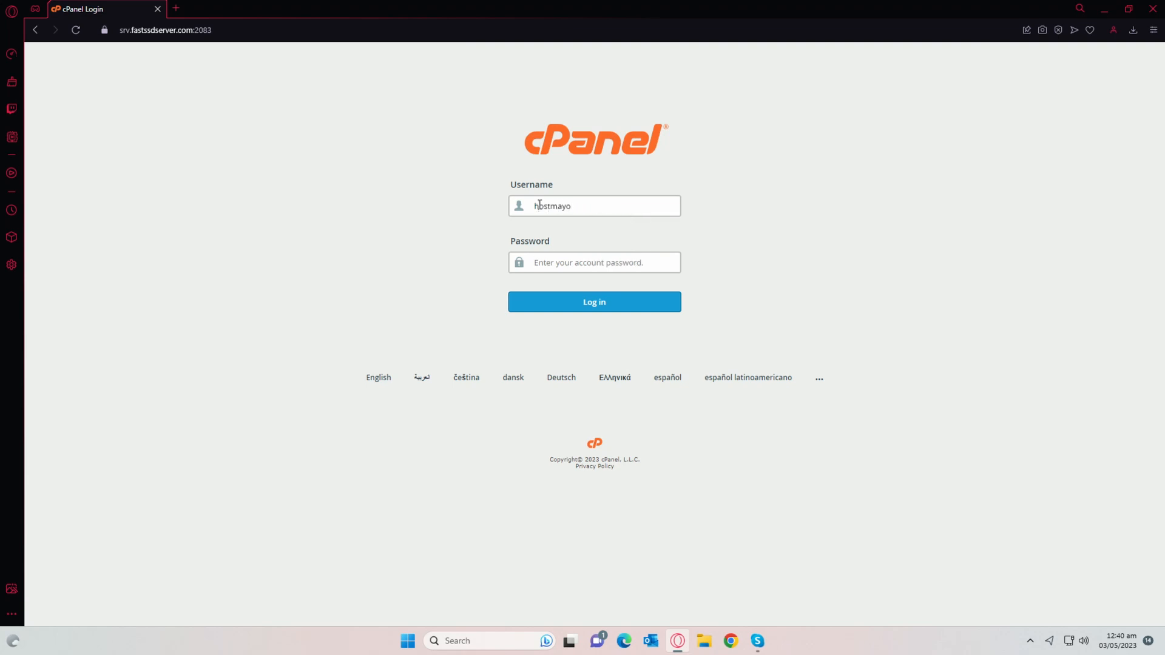
pyautogui.write('••••••')
pyautogui.press('Return')
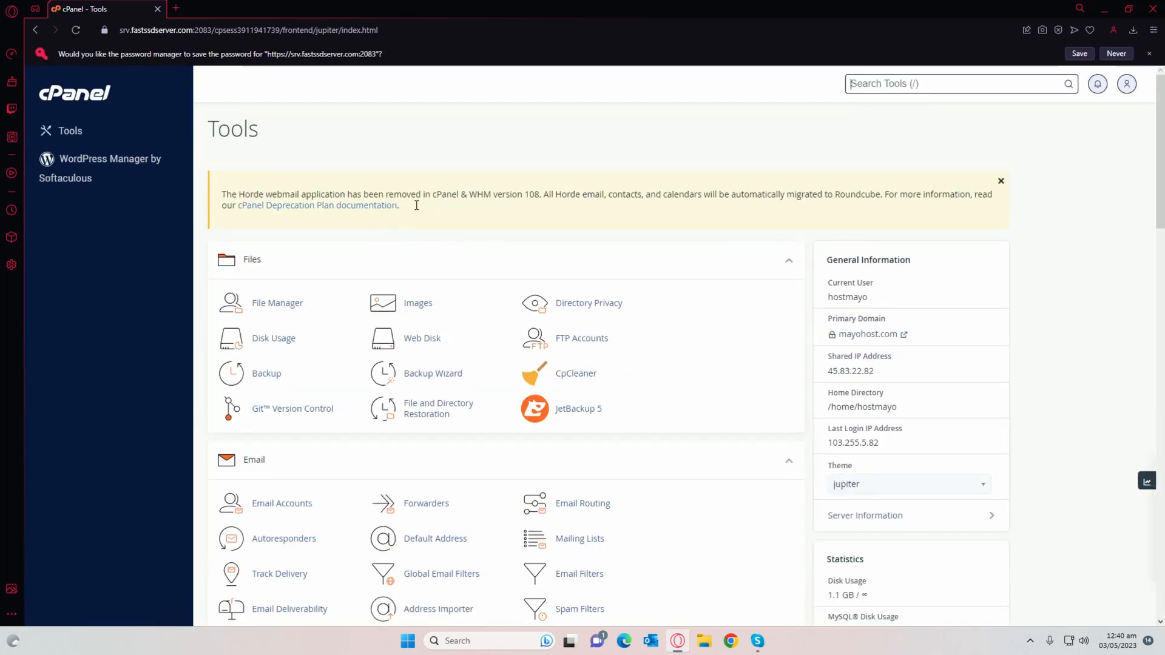
# Step: Search the cPanel tools for 'sub do' and open the Domains page
pyautogui.scroll(-3, 438, 186)
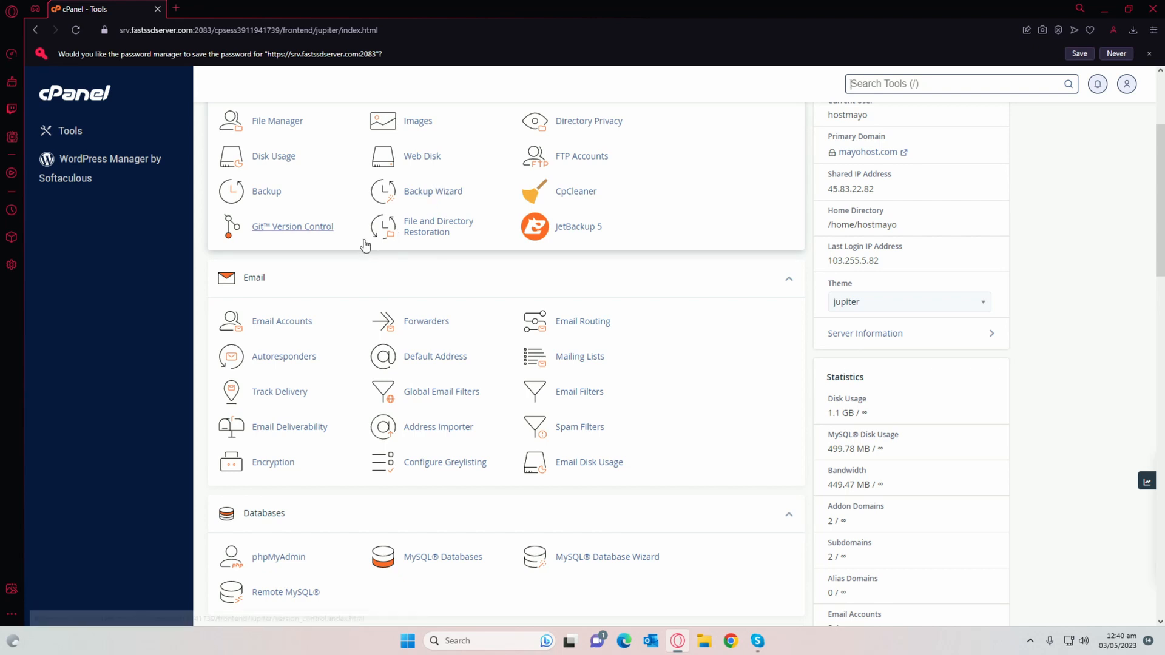
pyautogui.scroll(-4, 365, 245)
pyautogui.scroll(-9, 405, 232)
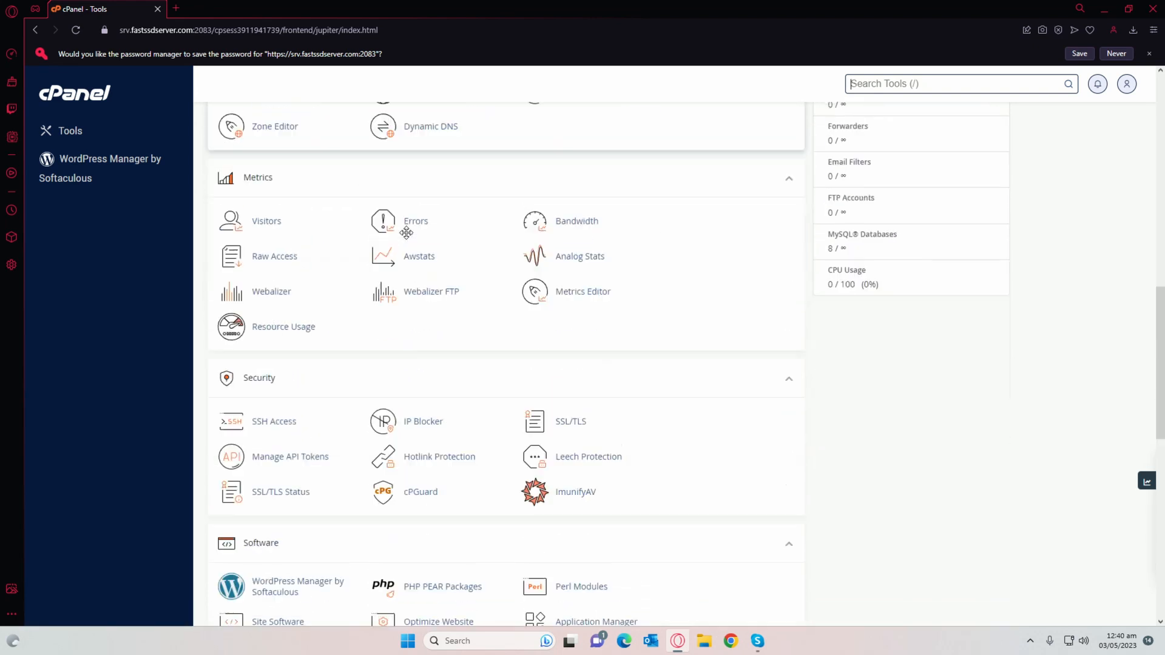
pyautogui.scroll(4, 406, 232)
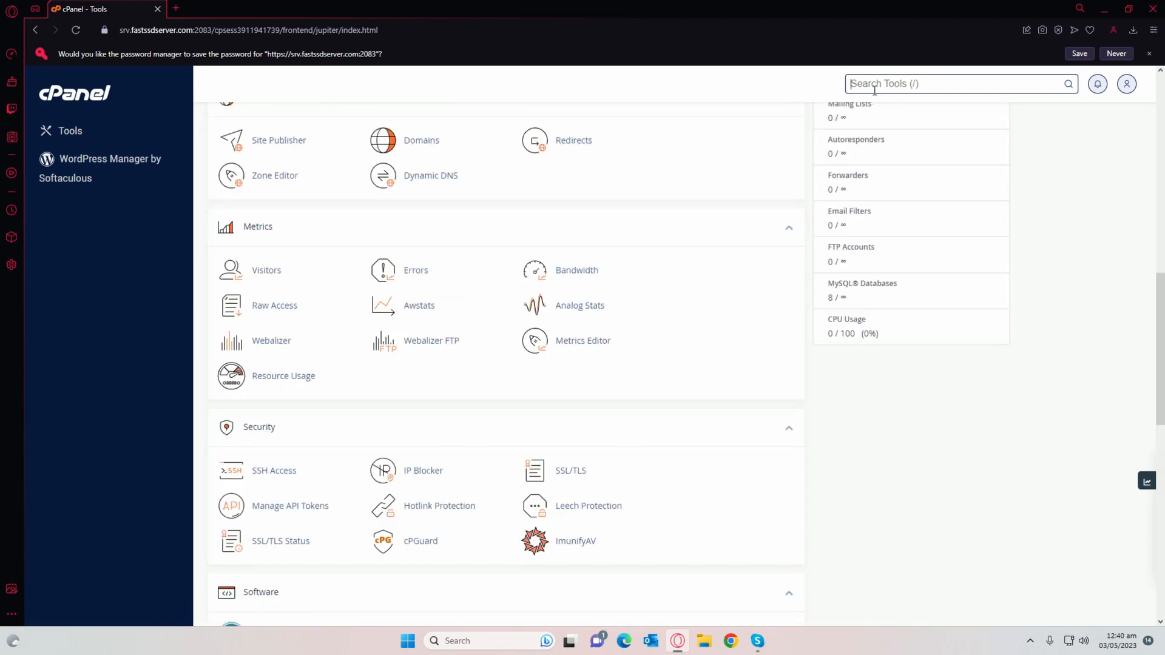
pyautogui.write('sud')
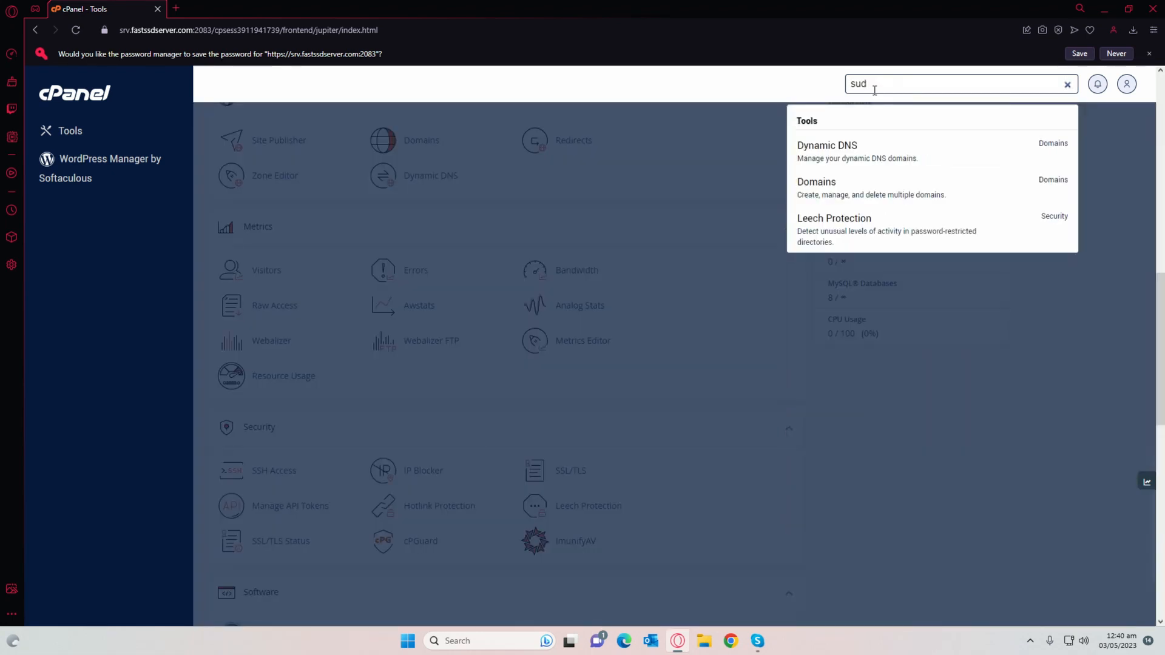
pyautogui.press('BackSpace')
pyautogui.write('b do')
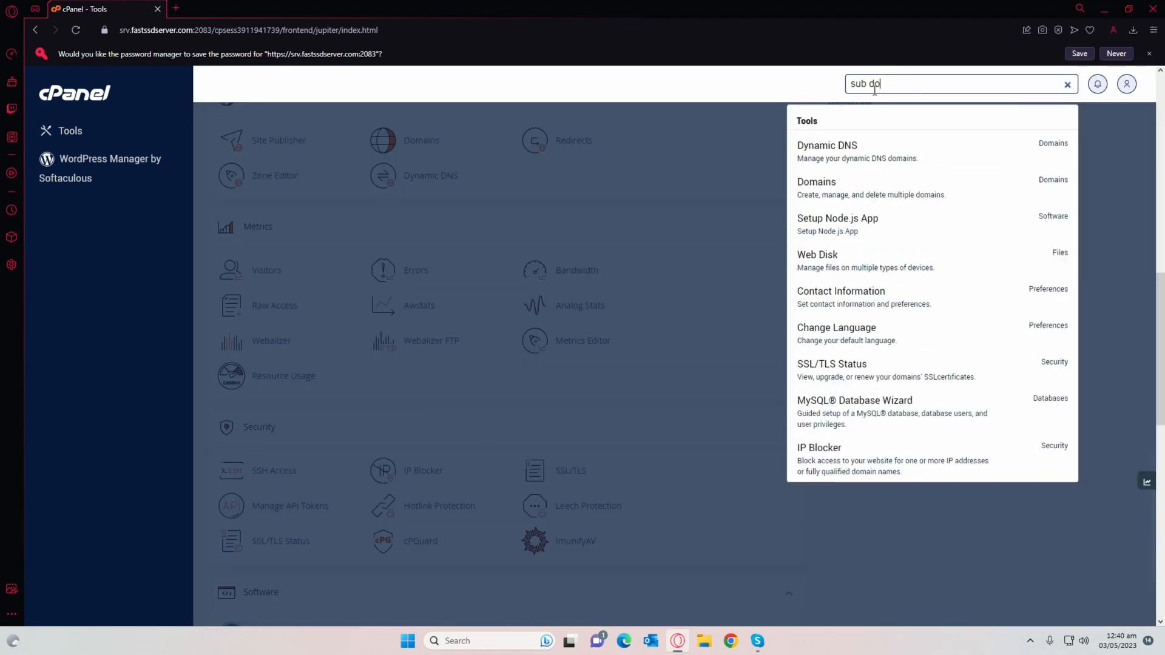
pyautogui.click(831, 187)
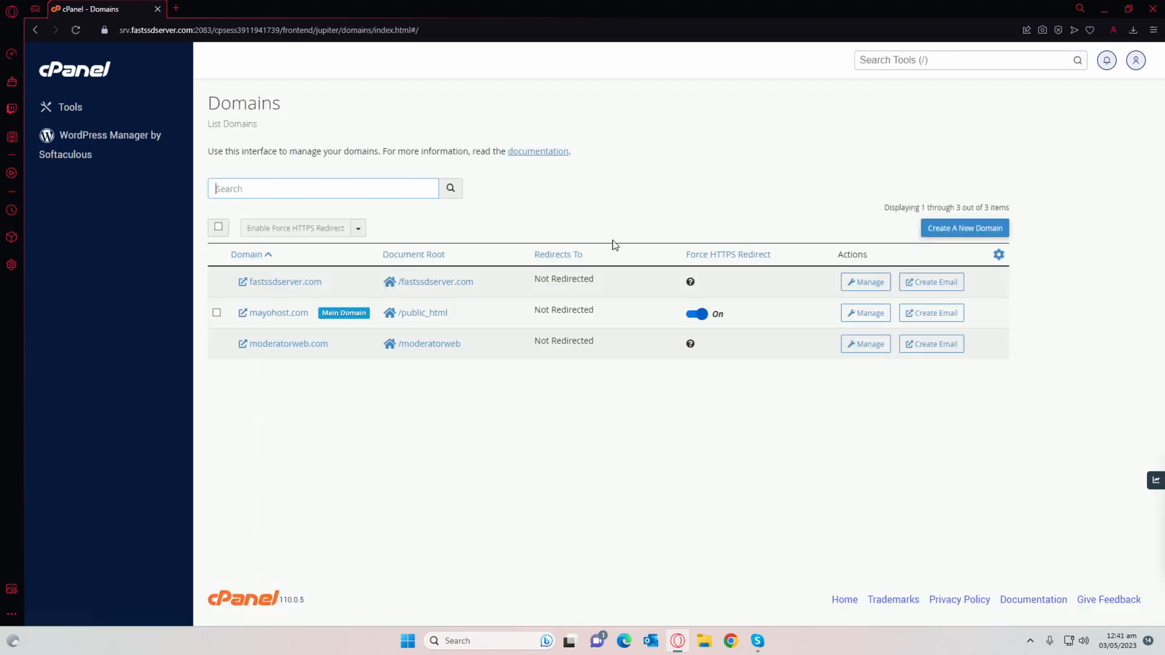
# Step: Create wordpress.mayohost.com with its own document root, then open that folder in File Manager
pyautogui.click(941, 236)
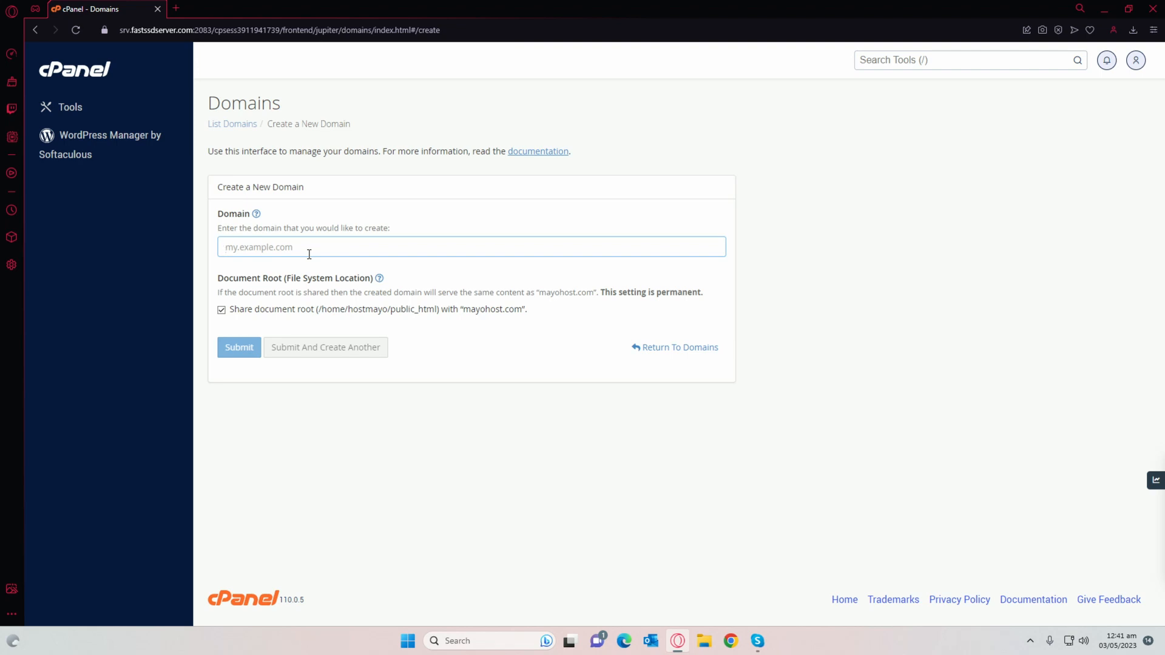
pyautogui.write('wordpress')
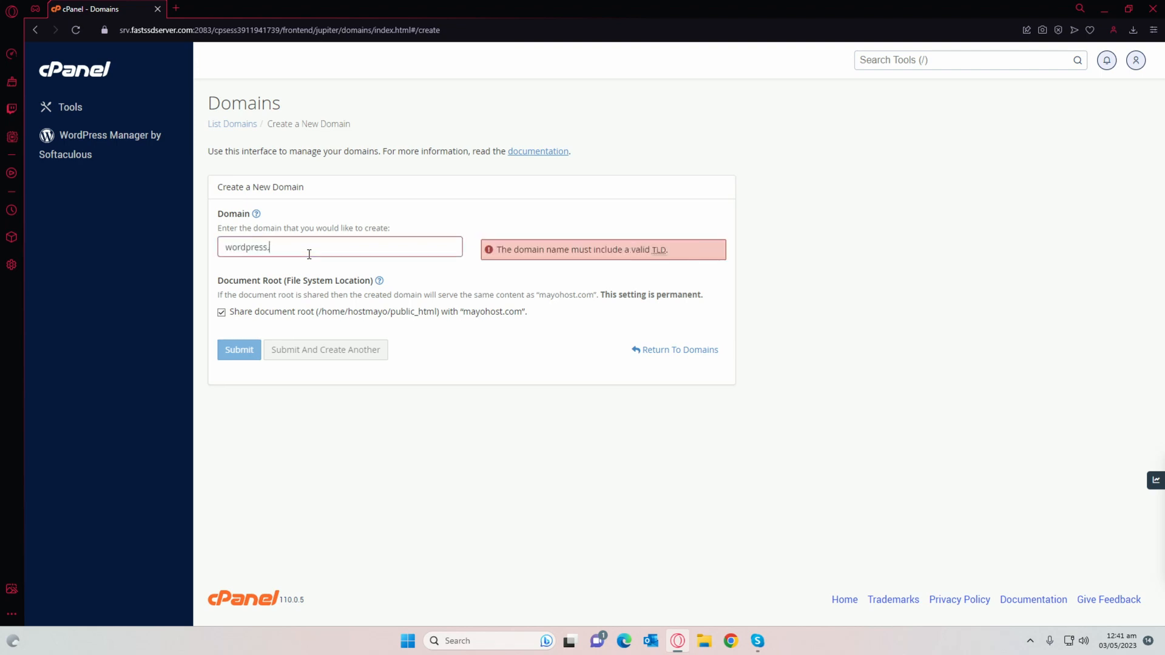
pyautogui.write('.mayohost.com')
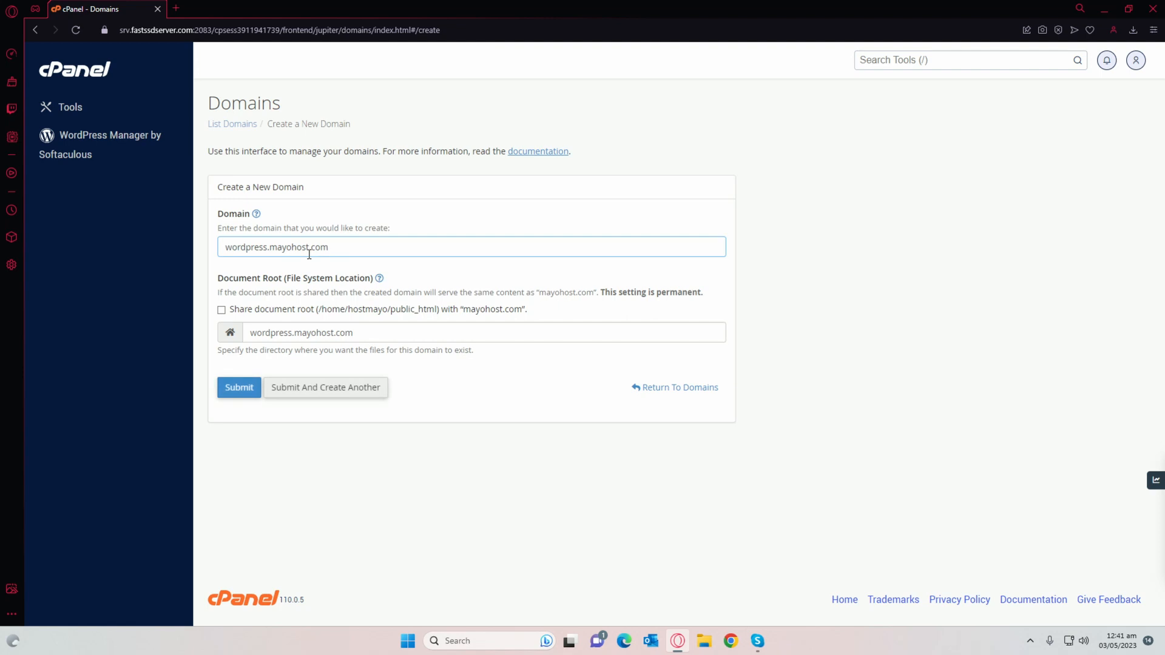
pyautogui.click(246, 393)
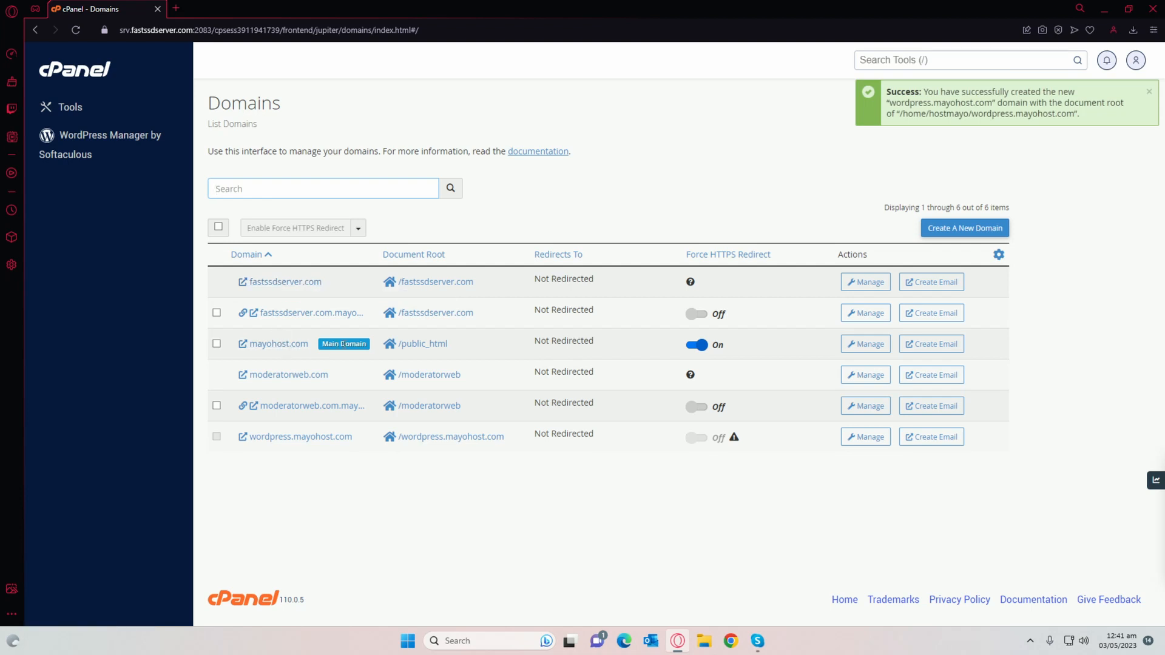
pyautogui.click(423, 438)
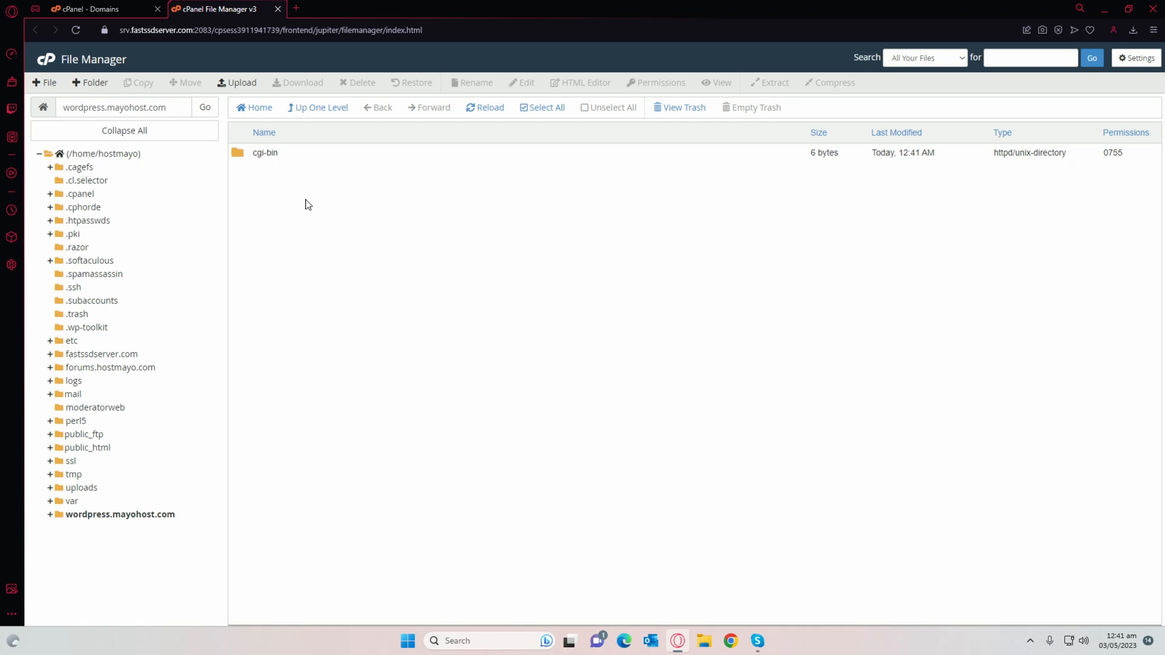
# Step: Create a new file named test.htm in the wordpress.mayohost.com folder
pyautogui.click(45, 83)
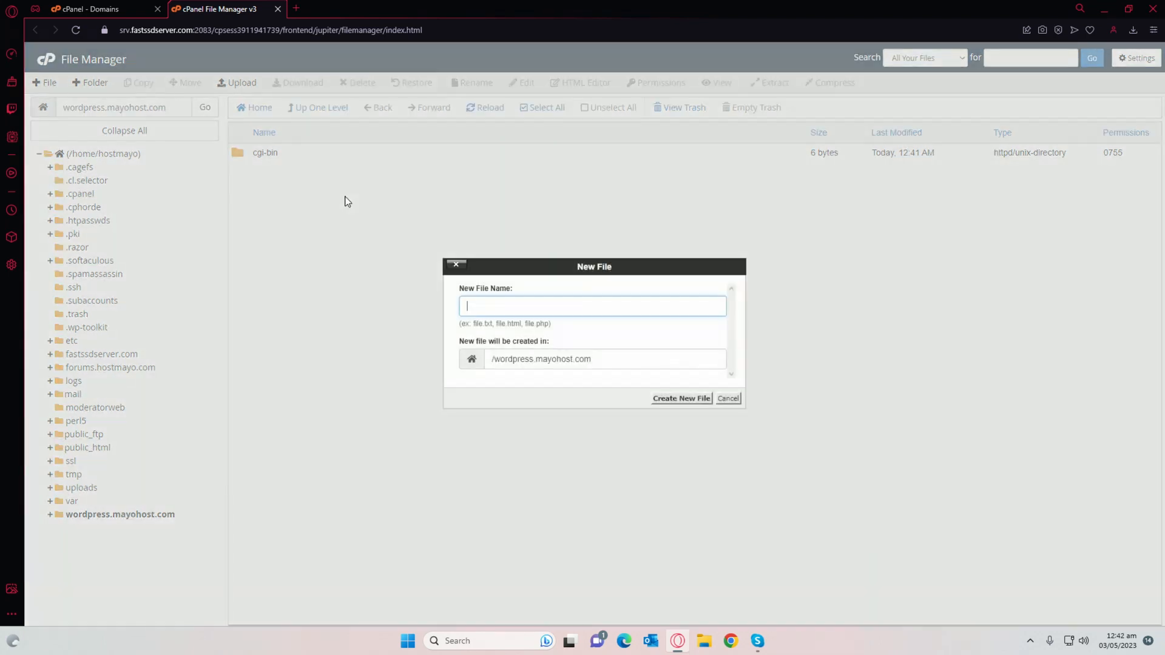
pyautogui.write('test.html')
pyautogui.click(671, 399)
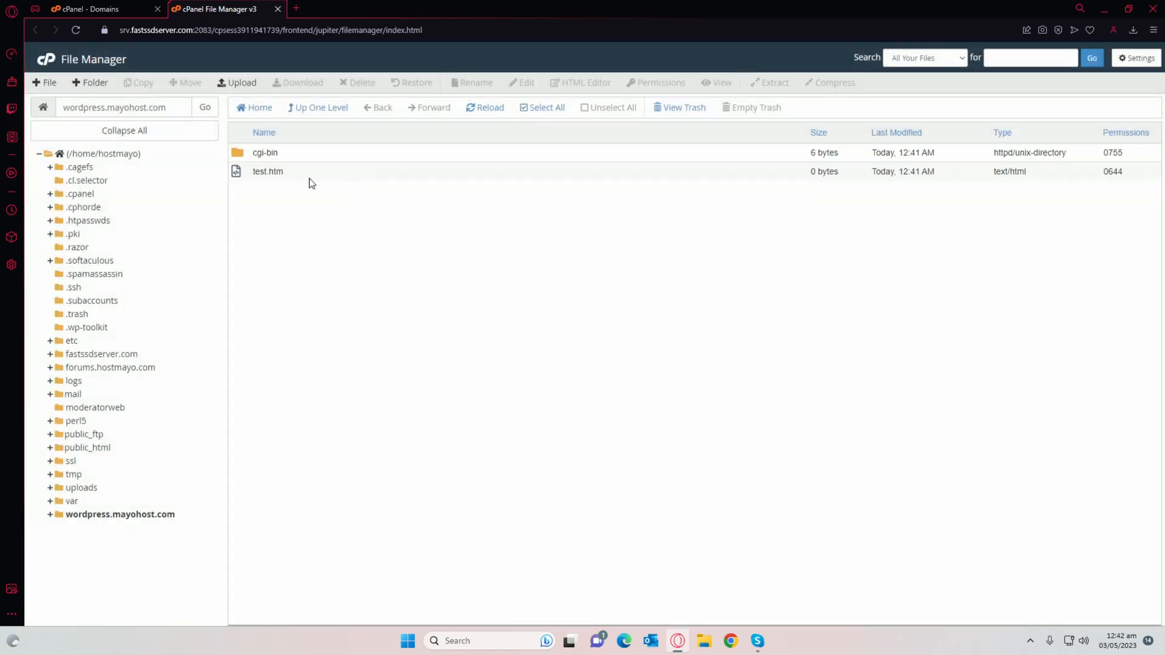
# Step: Edit test.htm so it reads 'it is working' and save the changes
pyautogui.rightClick(283, 176)
pyautogui.click(308, 224)
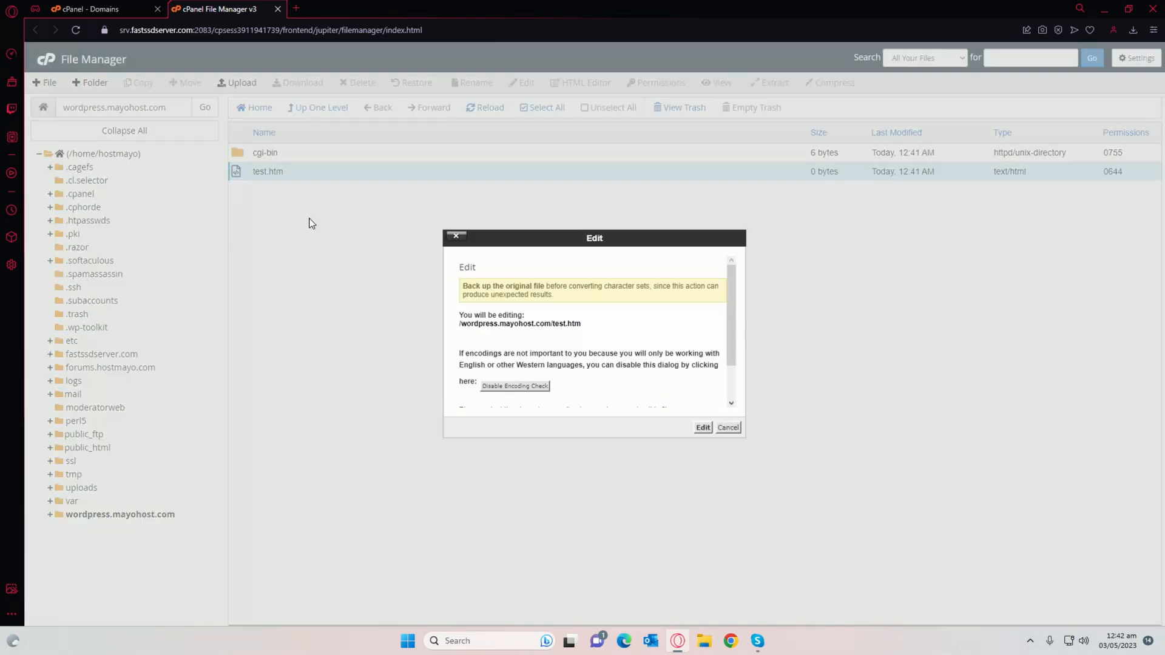
pyautogui.click(703, 427)
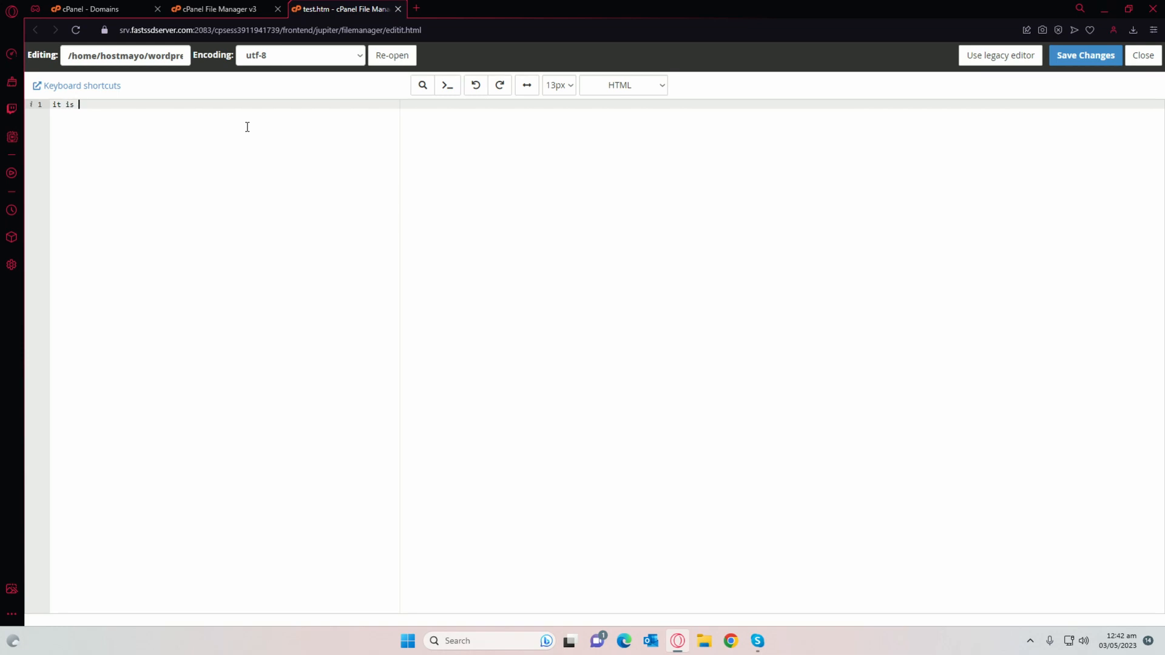
pyautogui.click(1084, 54)
pyautogui.click(1144, 56)
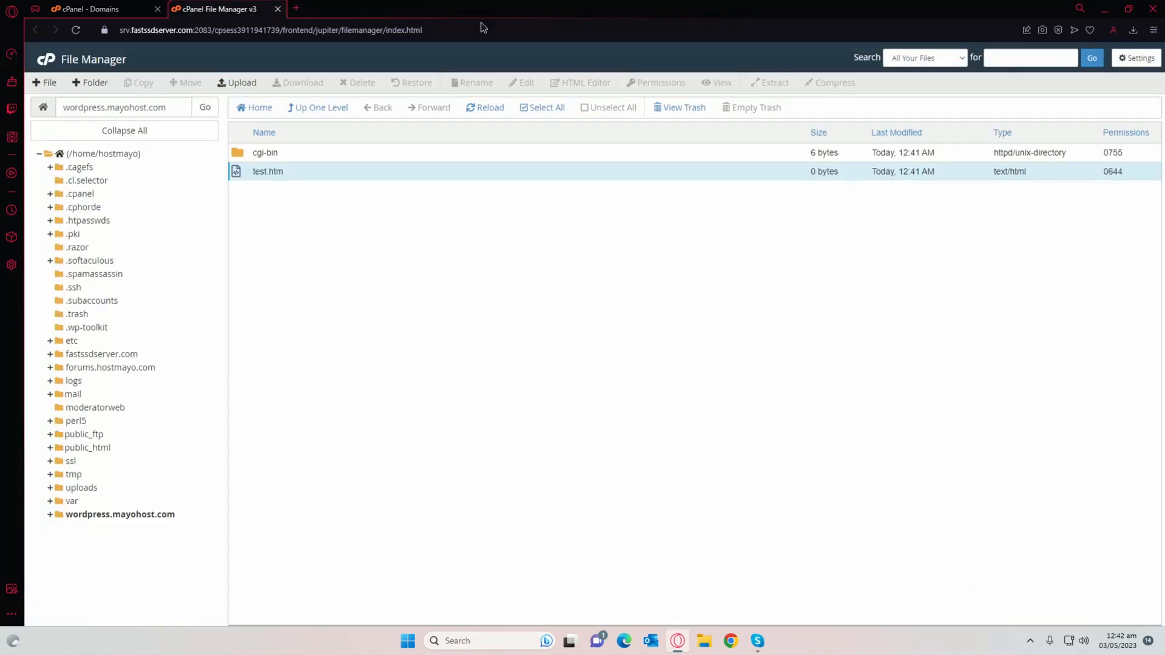
pyautogui.click(301, 8)
# Step: Visit wordpress.mayohost.com past the certificate warning and open test.htm showing 'it is working'
pyautogui.write('wor')
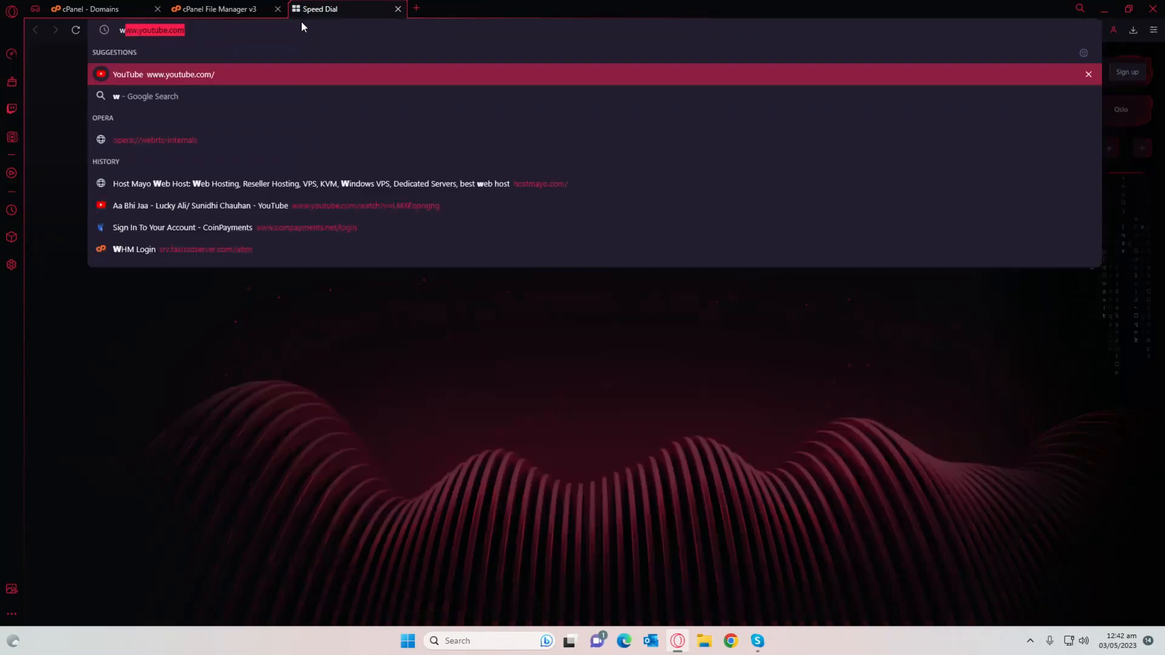
pyautogui.write('dpress.m')
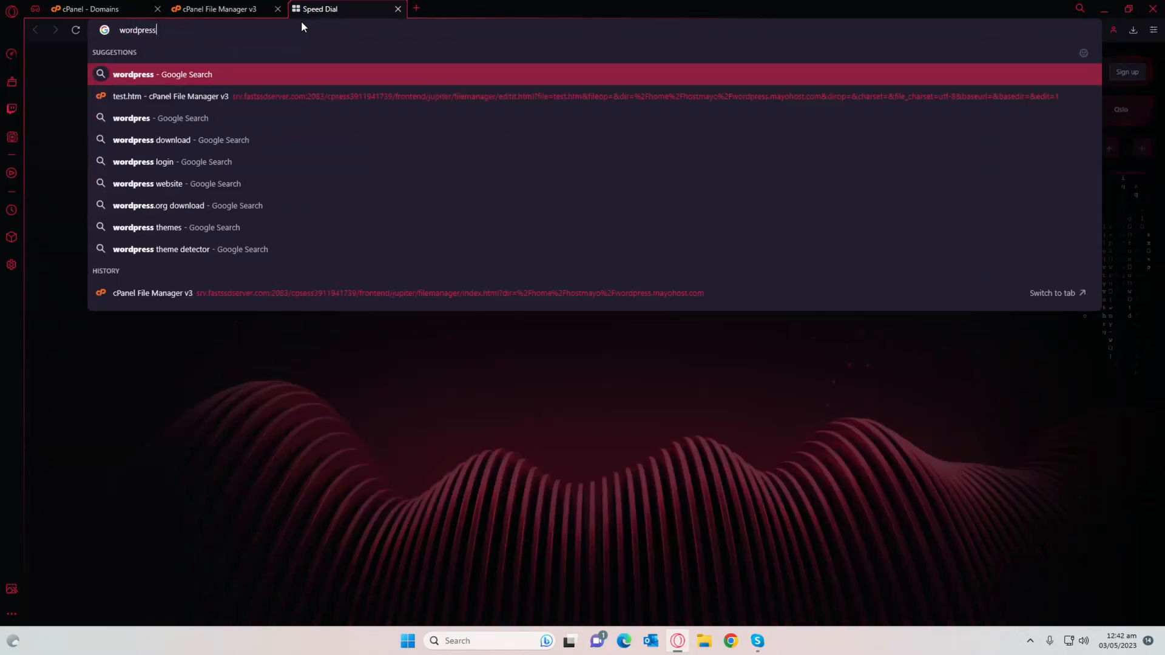
pyautogui.write('ayohost.com')
pyautogui.press('Return')
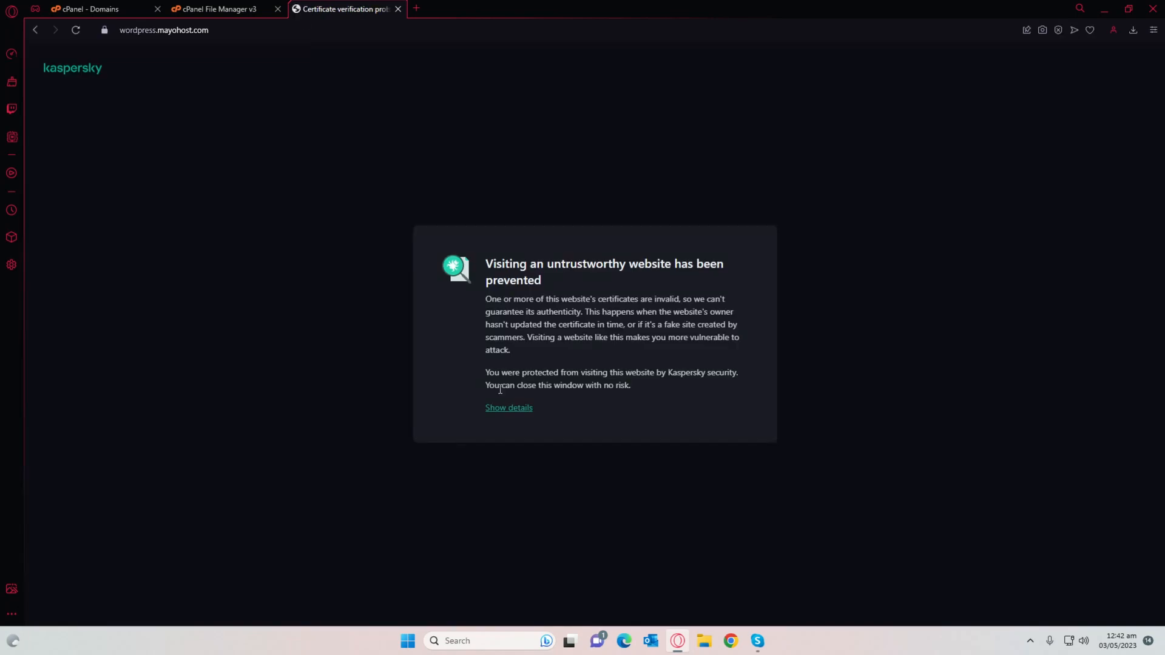
pyautogui.click(508, 408)
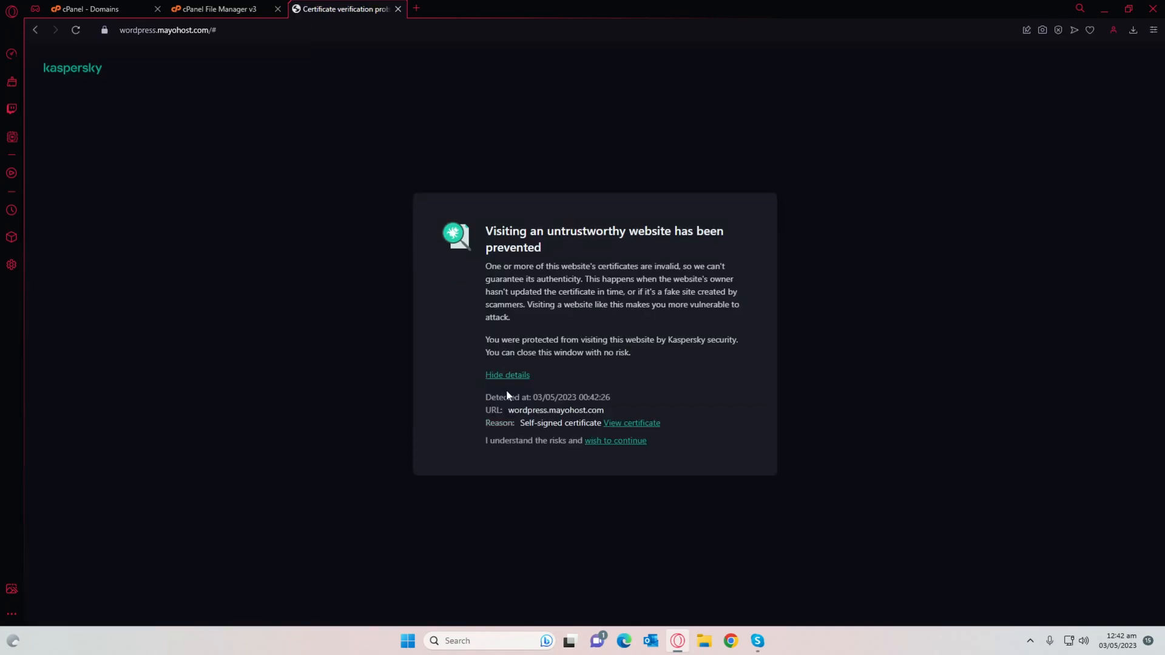
pyautogui.click(607, 442)
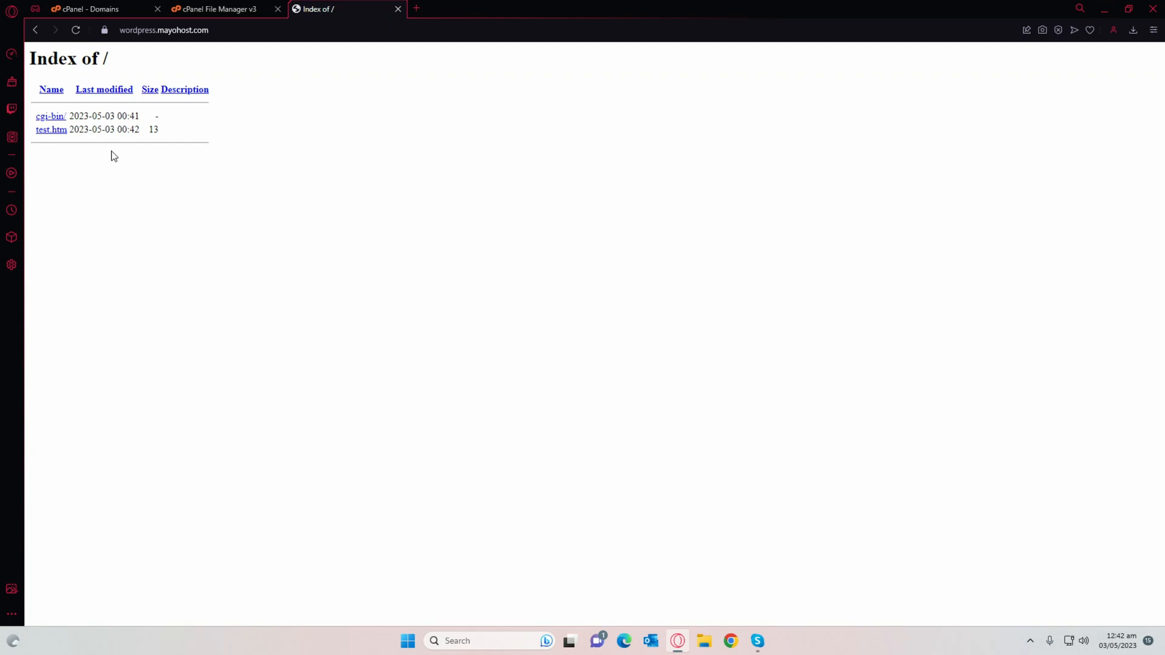
pyautogui.click(59, 132)
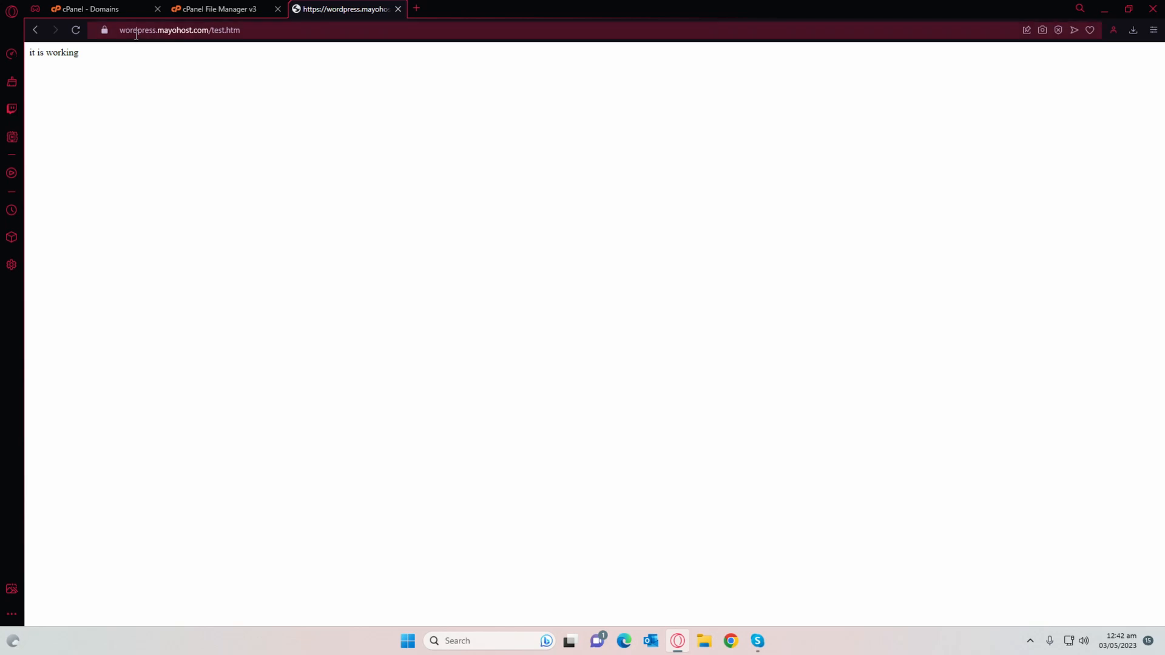
pyautogui.click(254, 32)
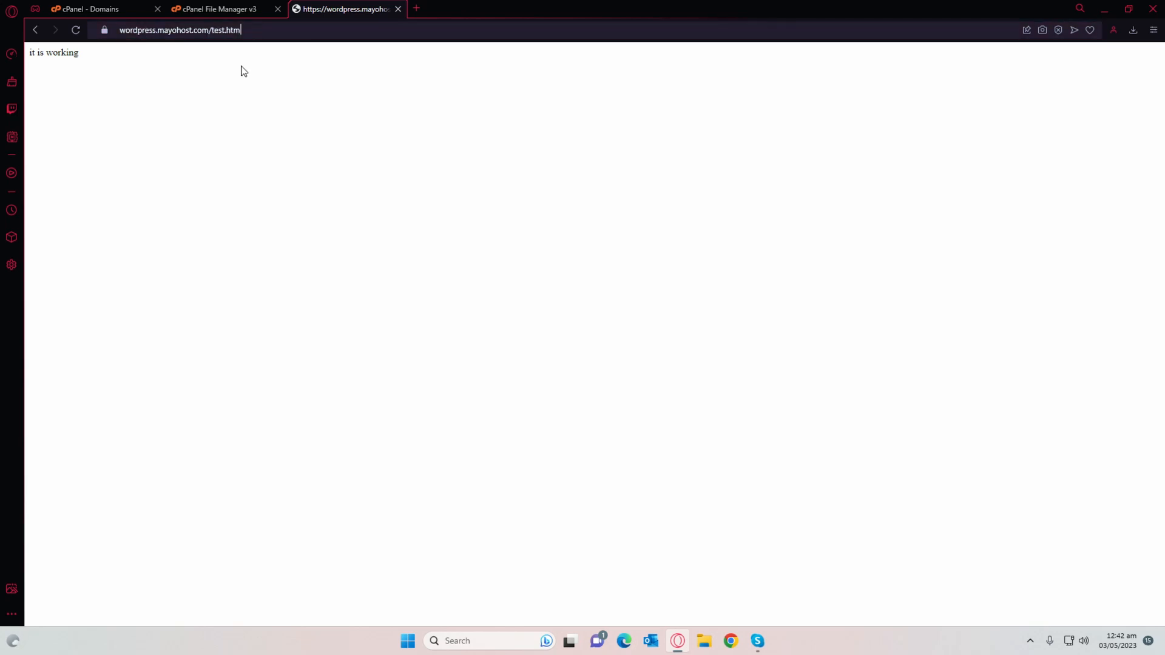
pyautogui.click(218, 9)
# Step: Permanently delete test.htm from the wordpress.mayohost.com folder, skipping the trash
pyautogui.rightClick(268, 170)
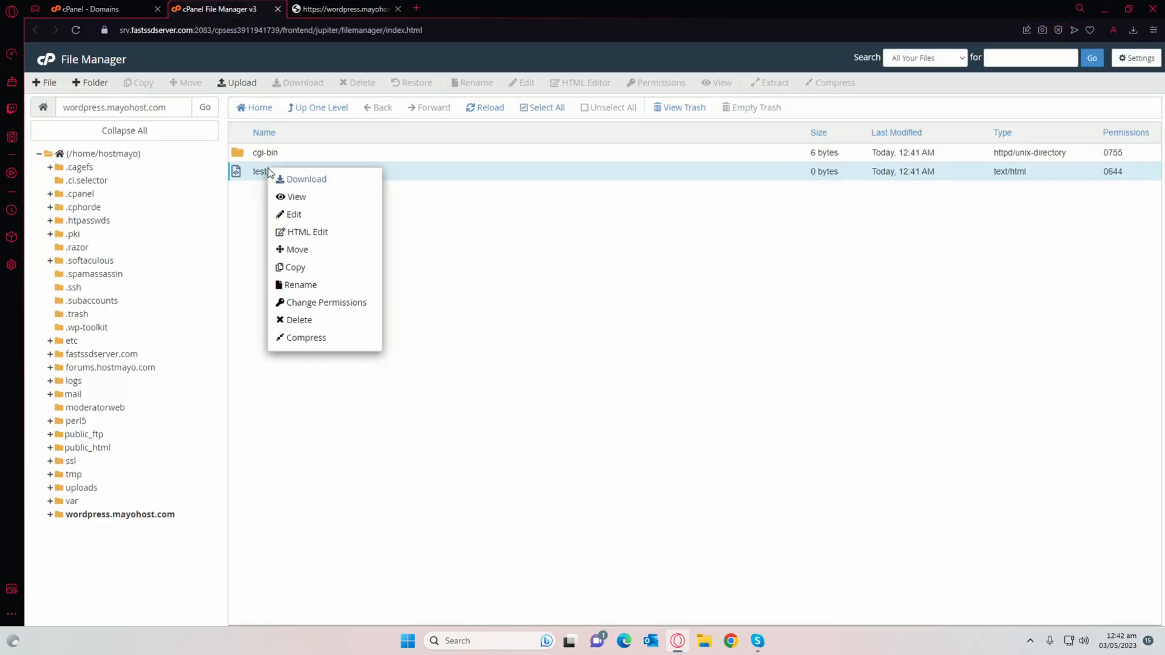
pyautogui.click(306, 321)
pyautogui.click(696, 372)
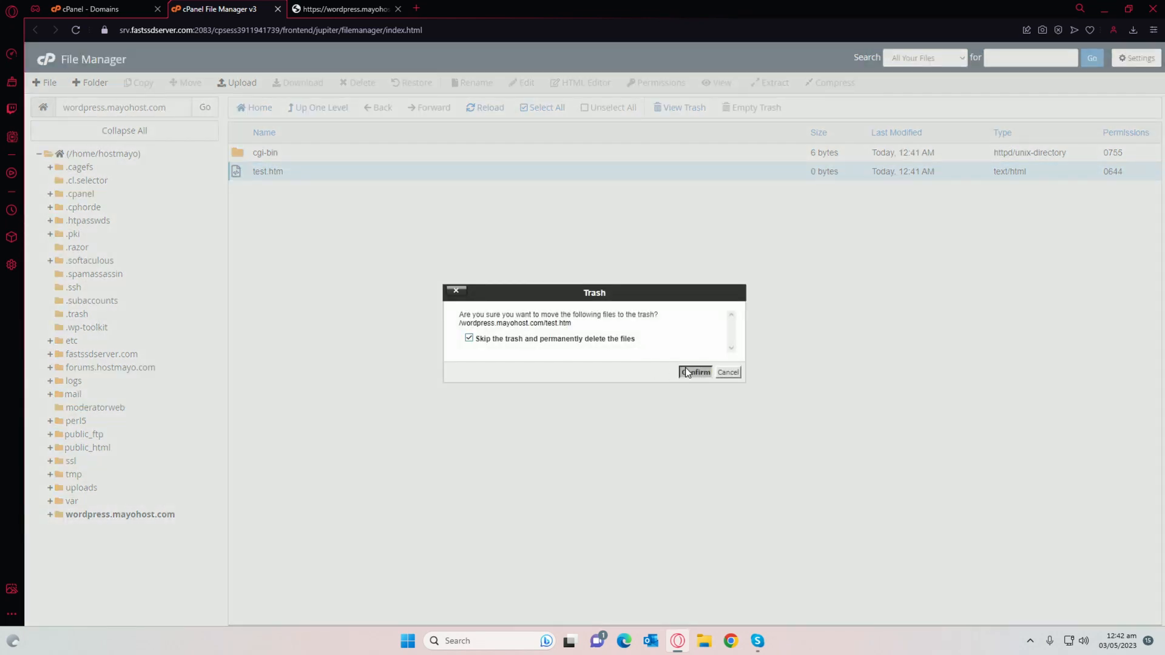
# Step: Reload the site to confirm test.htm is gone, then load the subdomain's root index
pyautogui.click(327, 12)
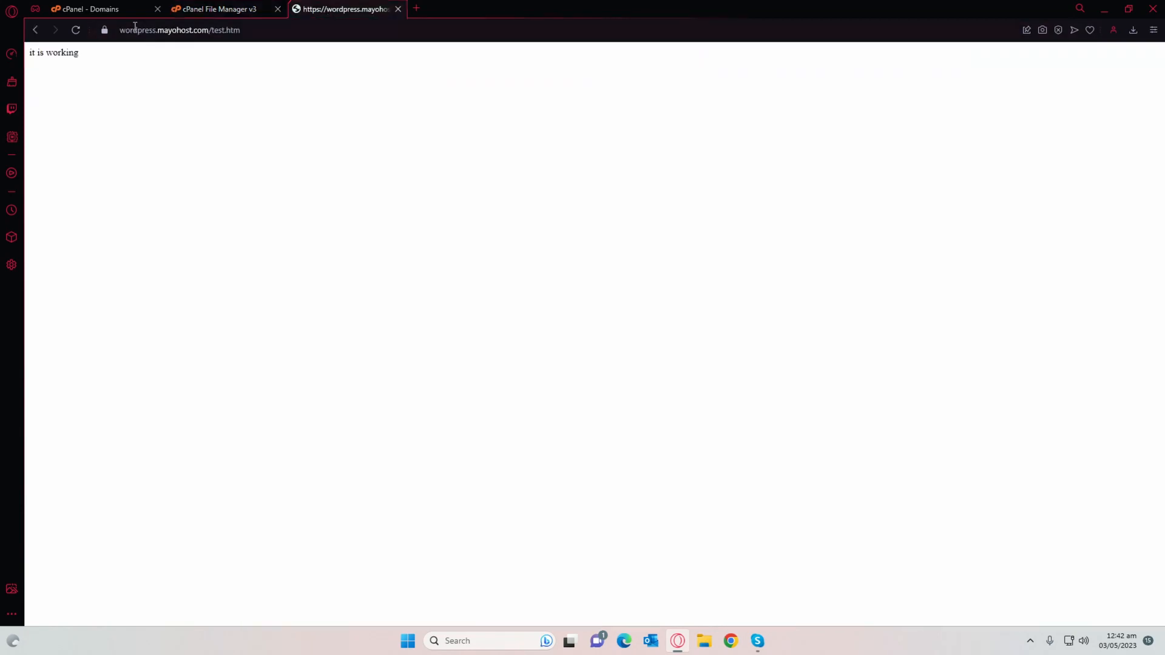
pyautogui.click(213, 30)
pyautogui.press('Return')
pyautogui.moveTo(283, 28); pyautogui.dragTo(210, 30)
pyautogui.press('BackSpace')
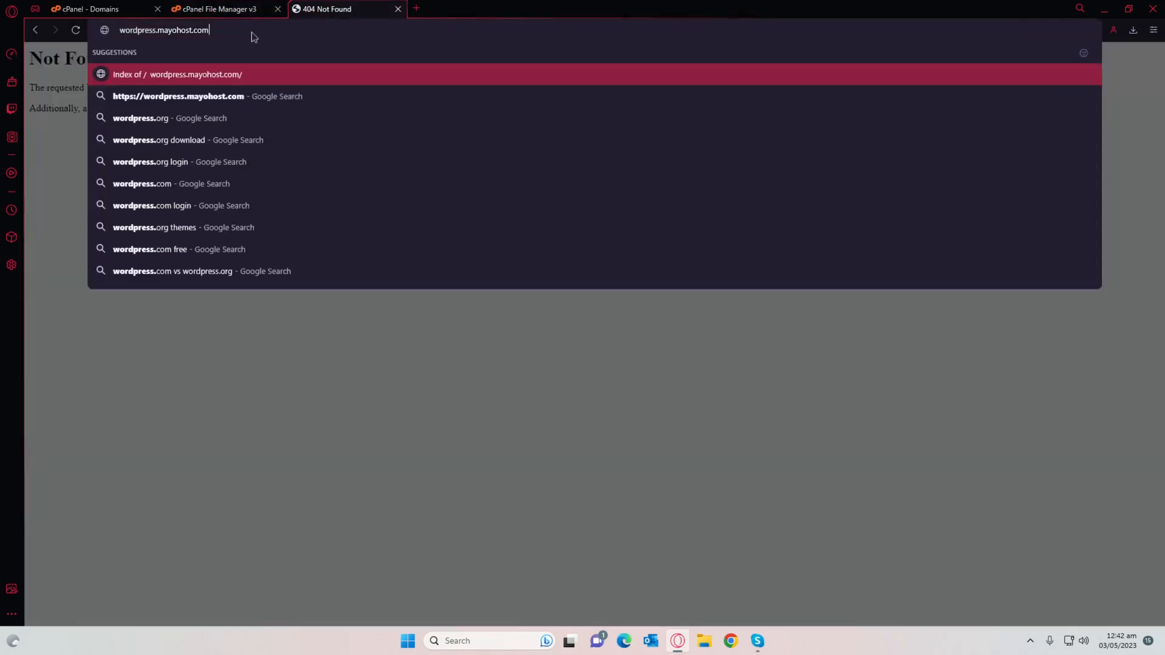
pyautogui.press('Return')
pyautogui.hotkey('ctrl', 't')
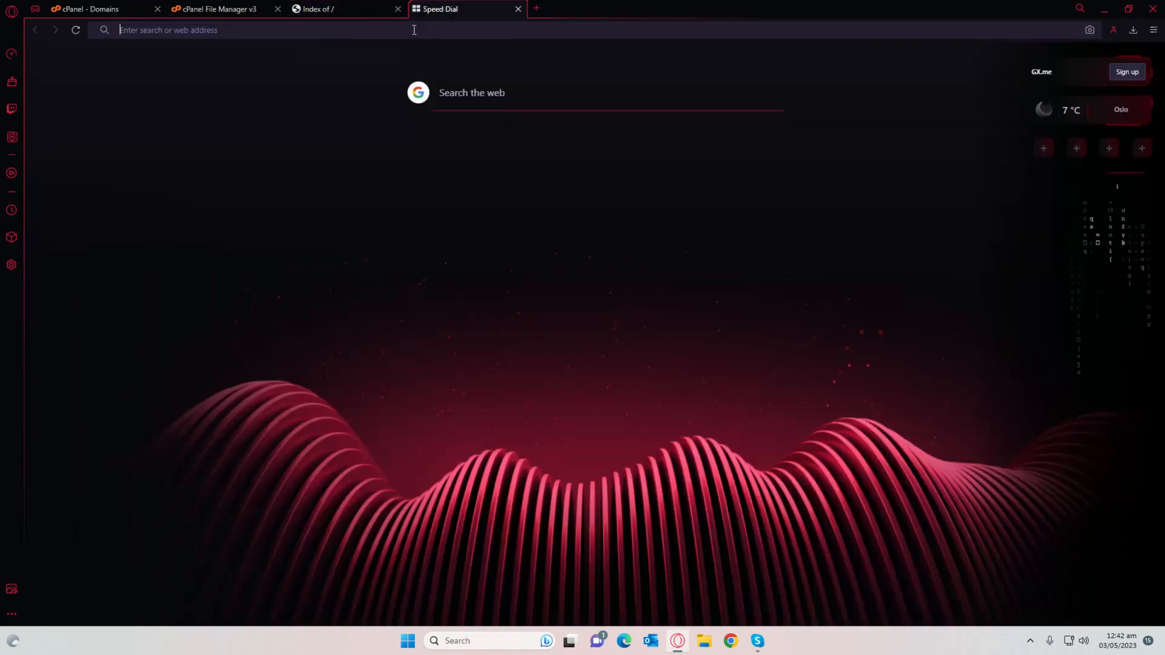
# Step: Search 'wordpress download' and download the WordPress 6.2 zip from WordPress.org
pyautogui.write('word')
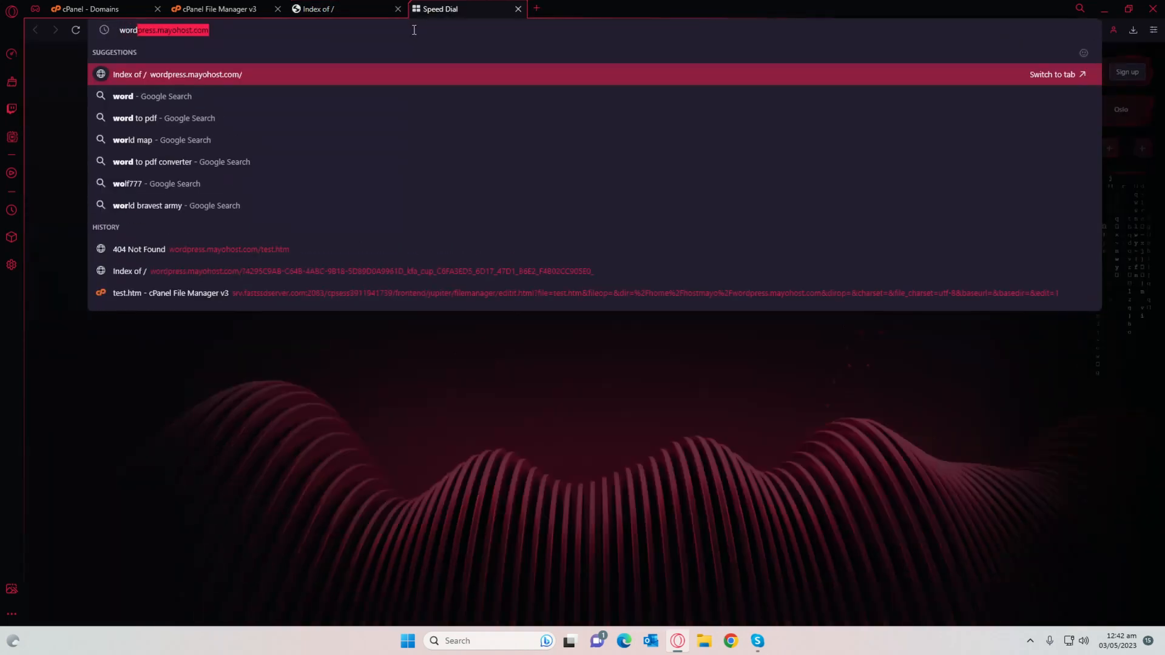
pyautogui.write('press download')
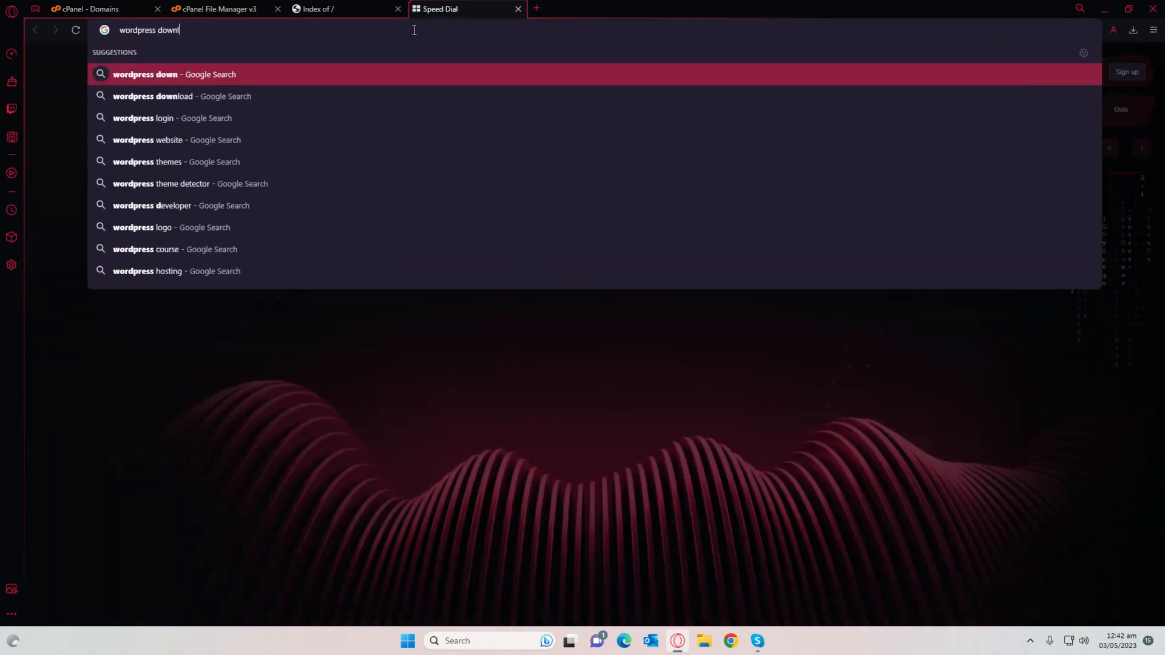
pyautogui.press('Return')
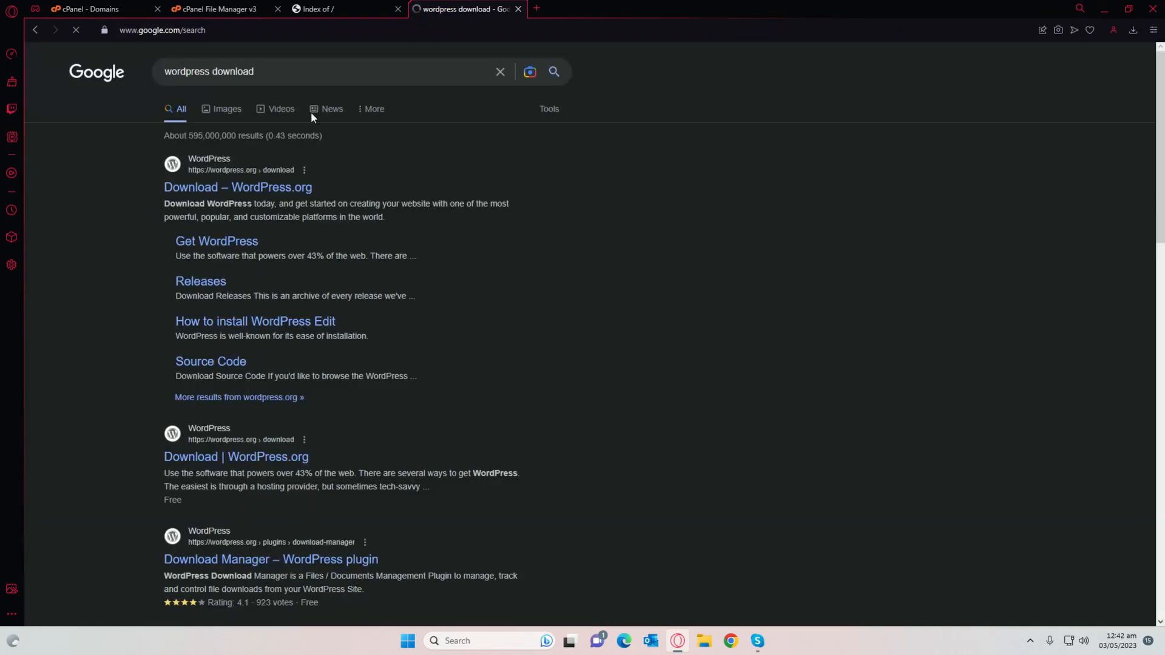
pyautogui.click(255, 190)
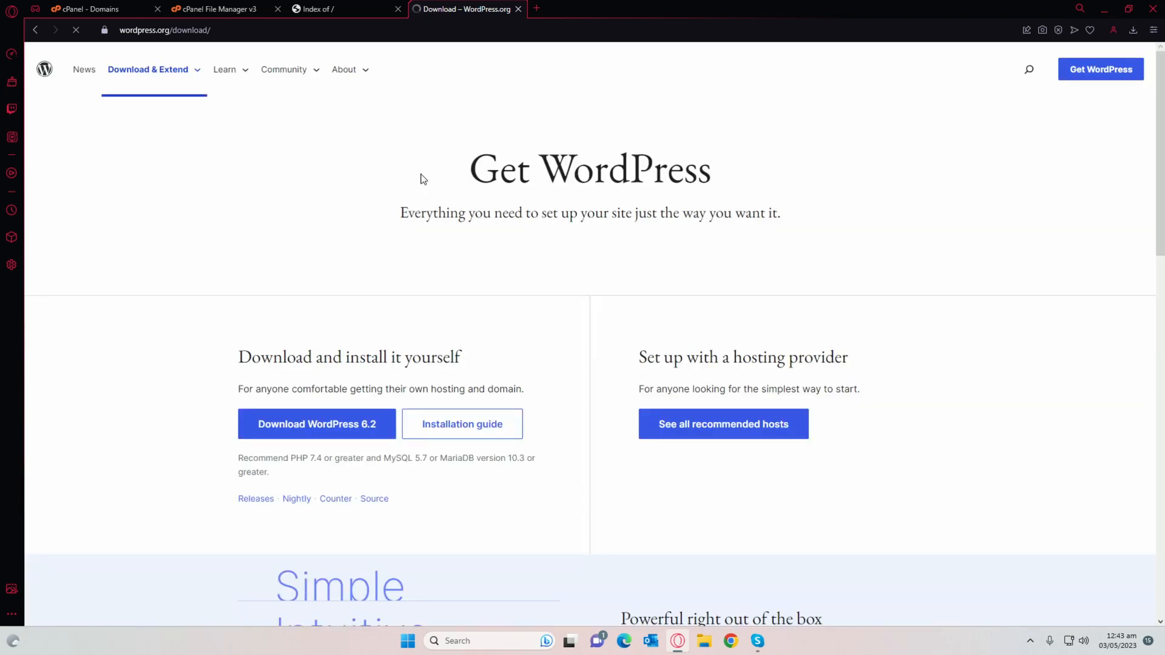
pyautogui.scroll(-3, 419, 177)
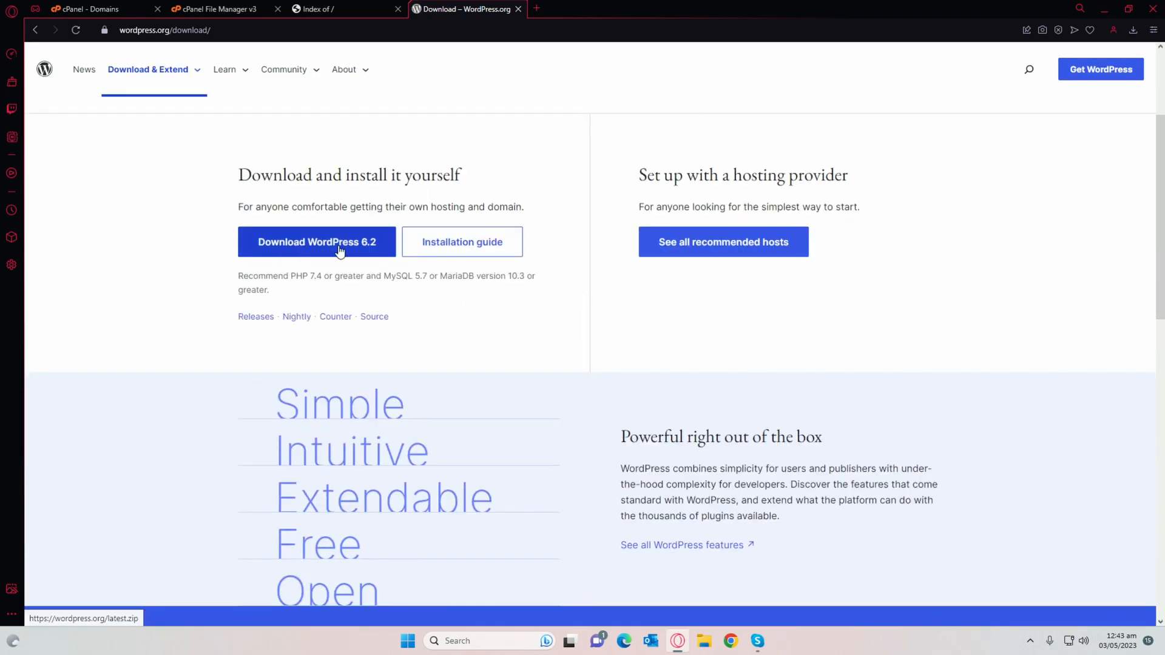
pyautogui.click(339, 246)
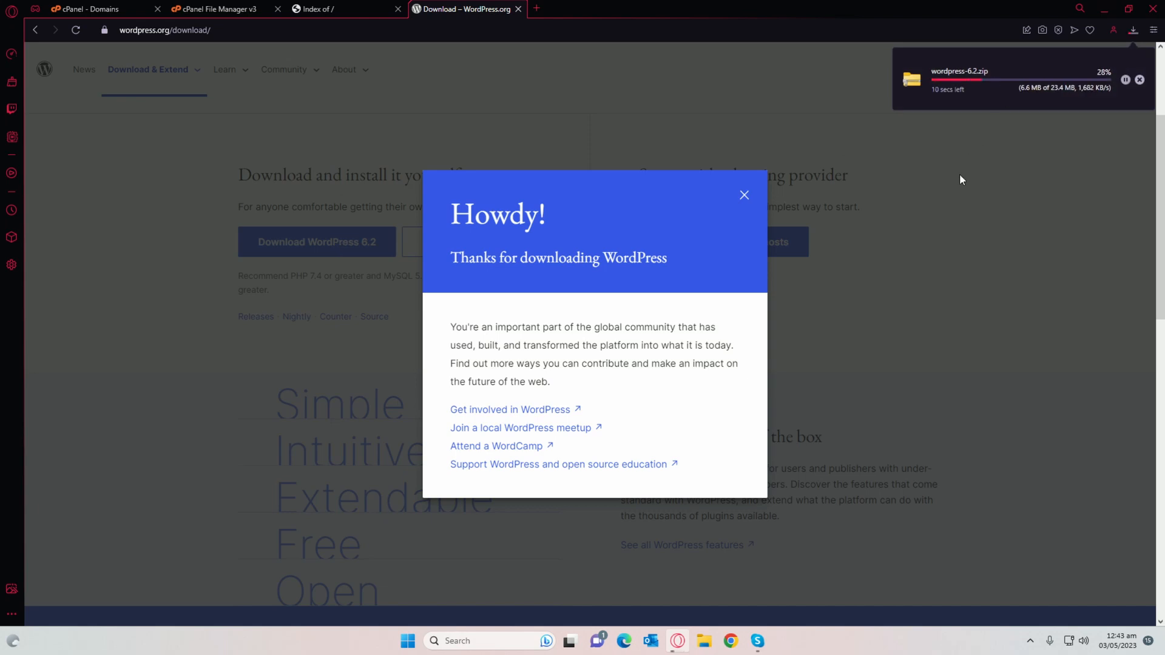
pyautogui.click(216, 9)
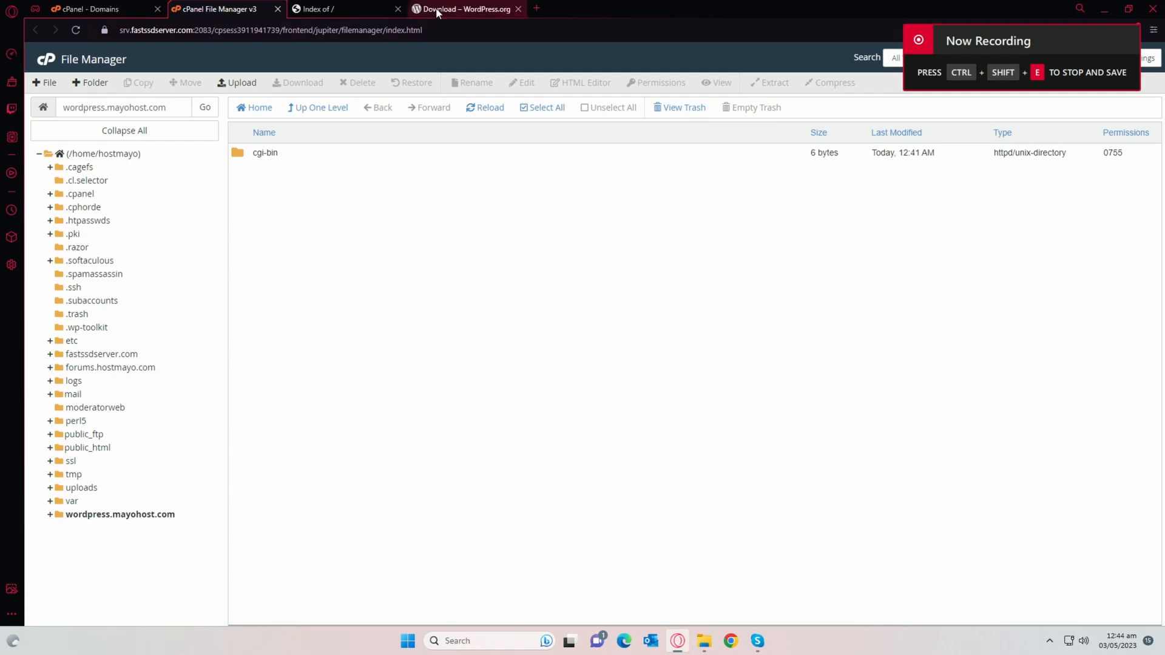
# Step: Upload wordpress-6.2.zip from Downloads into the wordpress.mayohost.com folder
pyautogui.click(60, 87)
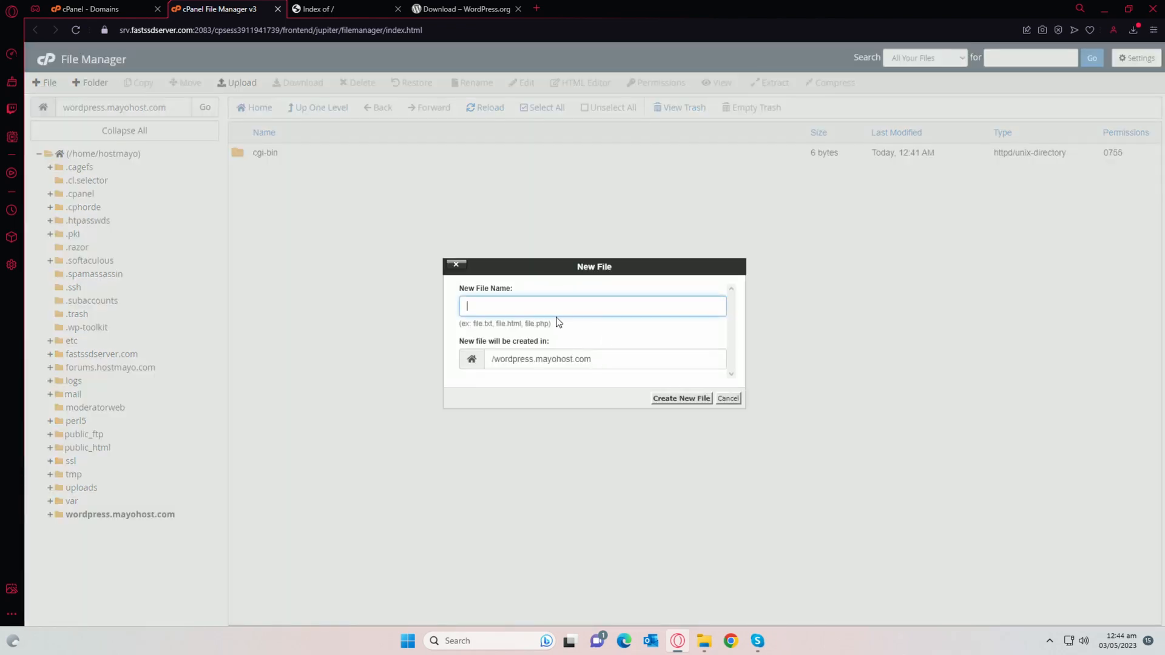
pyautogui.click(728, 398)
pyautogui.click(237, 83)
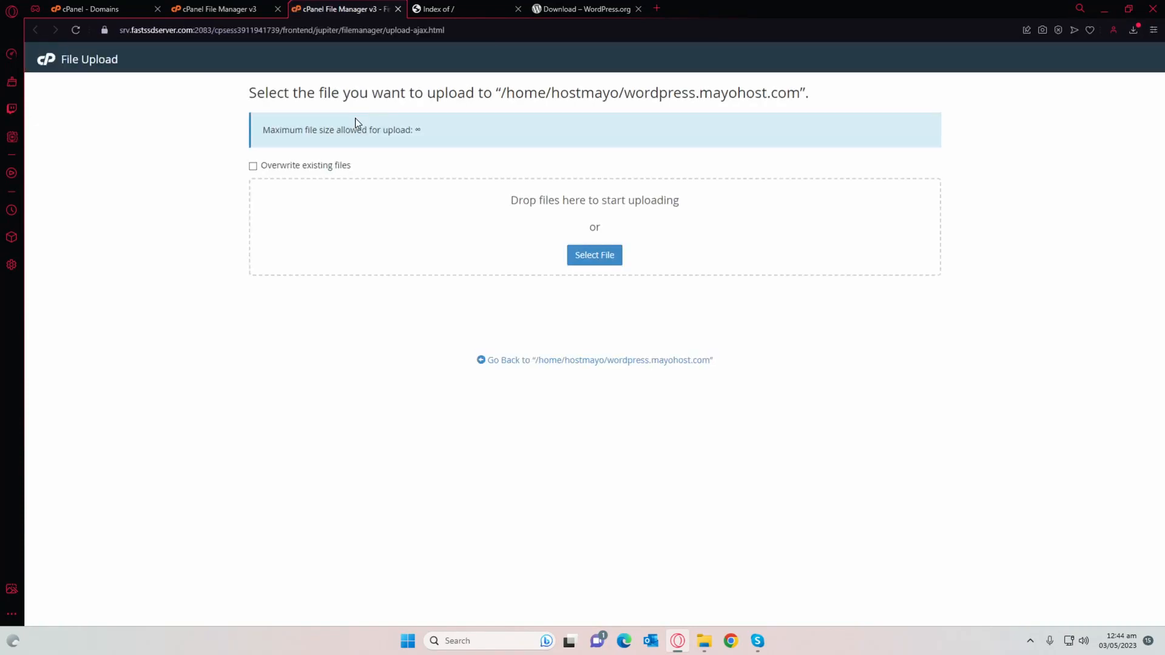
pyautogui.click(591, 254)
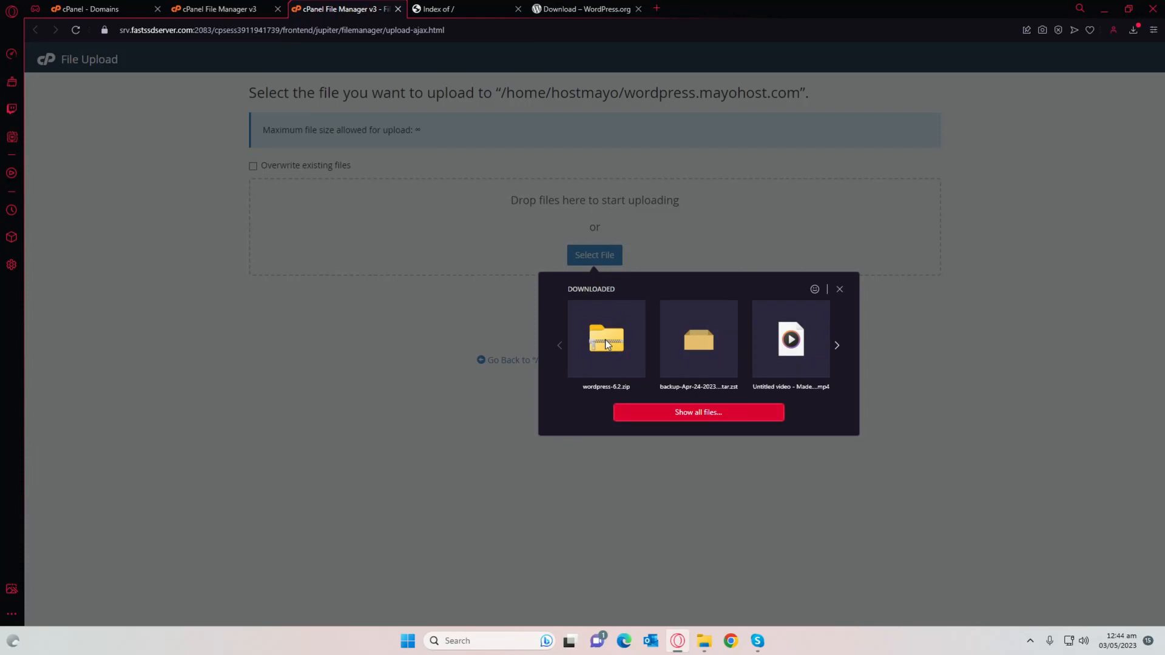
pyautogui.click(606, 341)
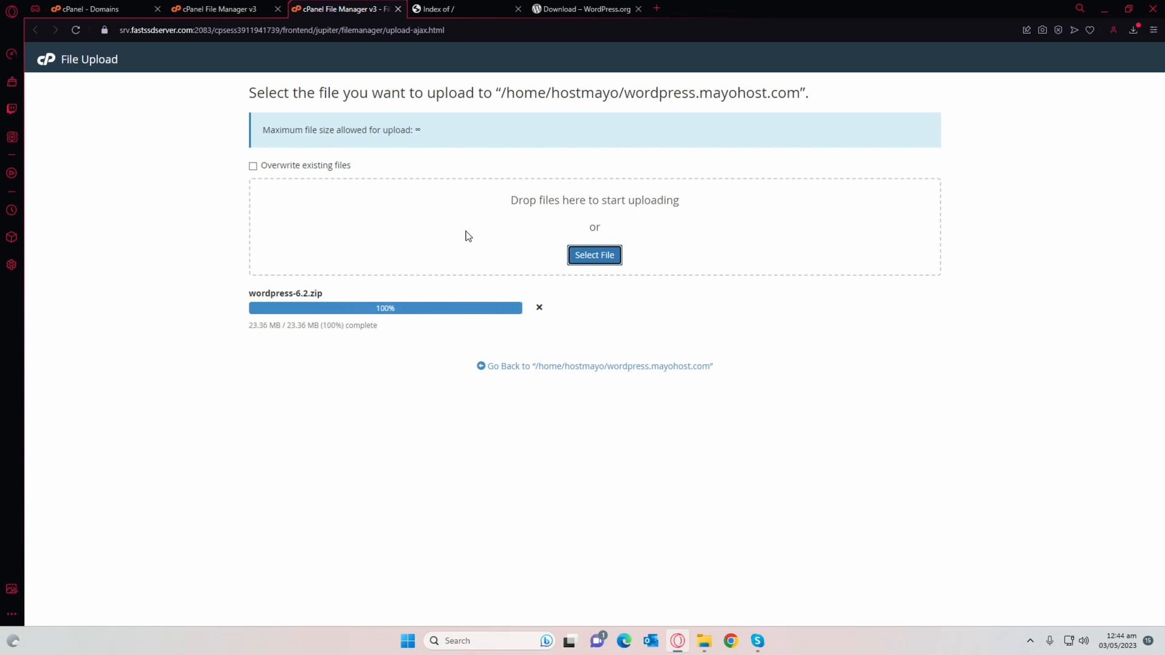
pyautogui.click(580, 365)
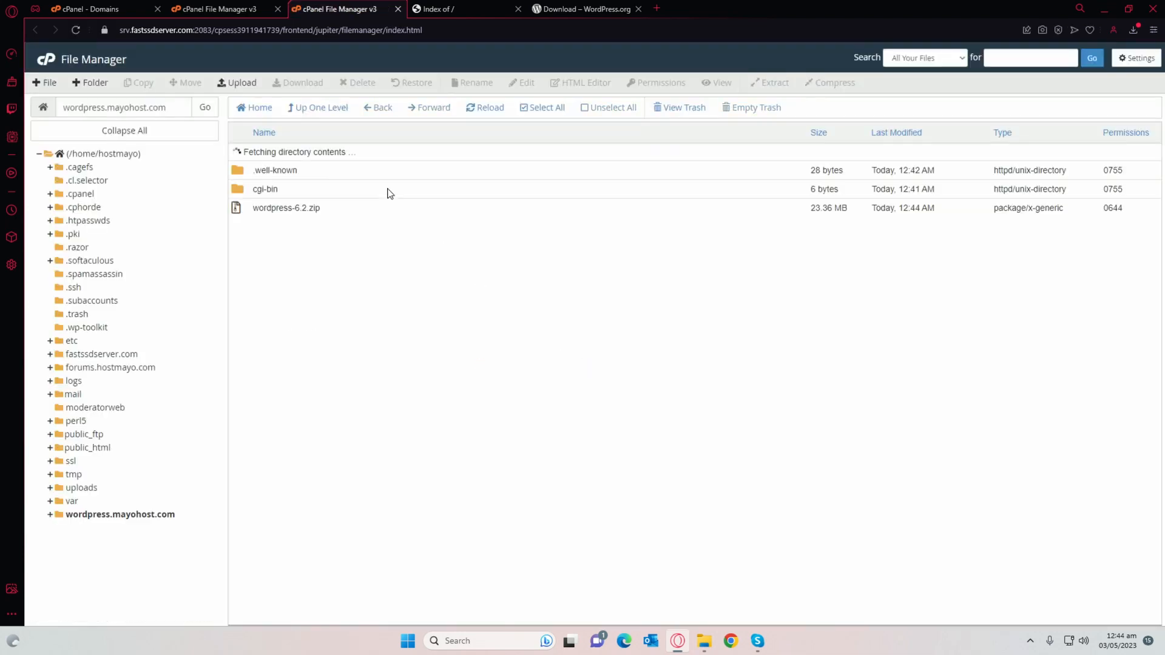
# Step: Extract wordpress-6.2.zip into the current folder
pyautogui.rightClick(285, 191)
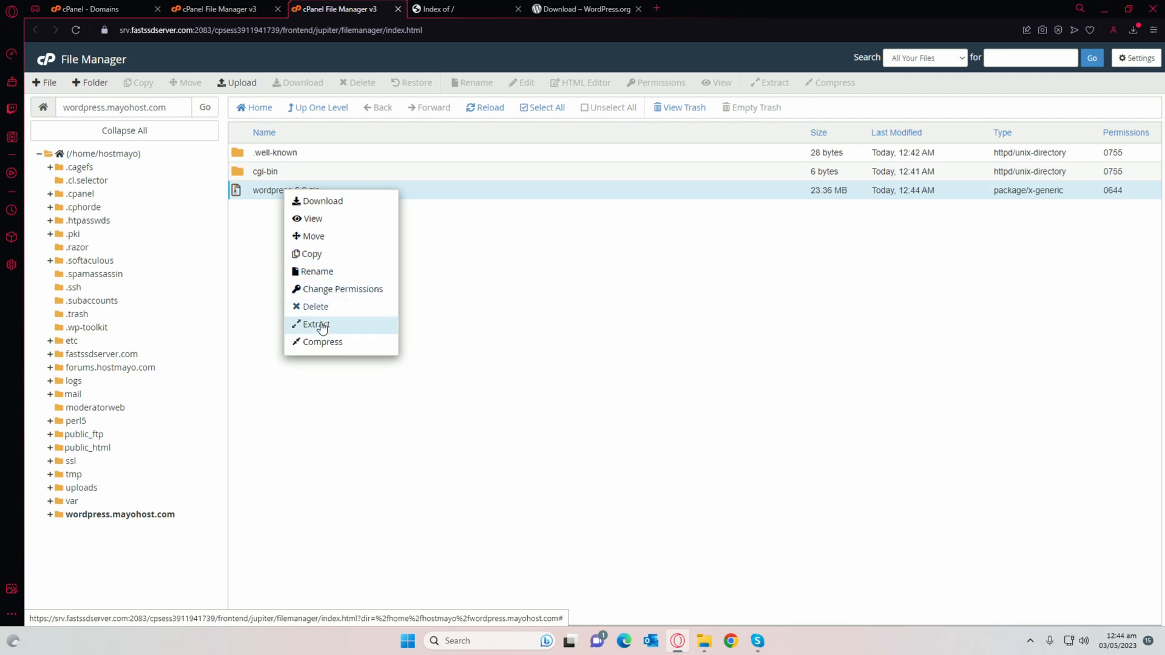
pyautogui.click(313, 324)
pyautogui.click(686, 396)
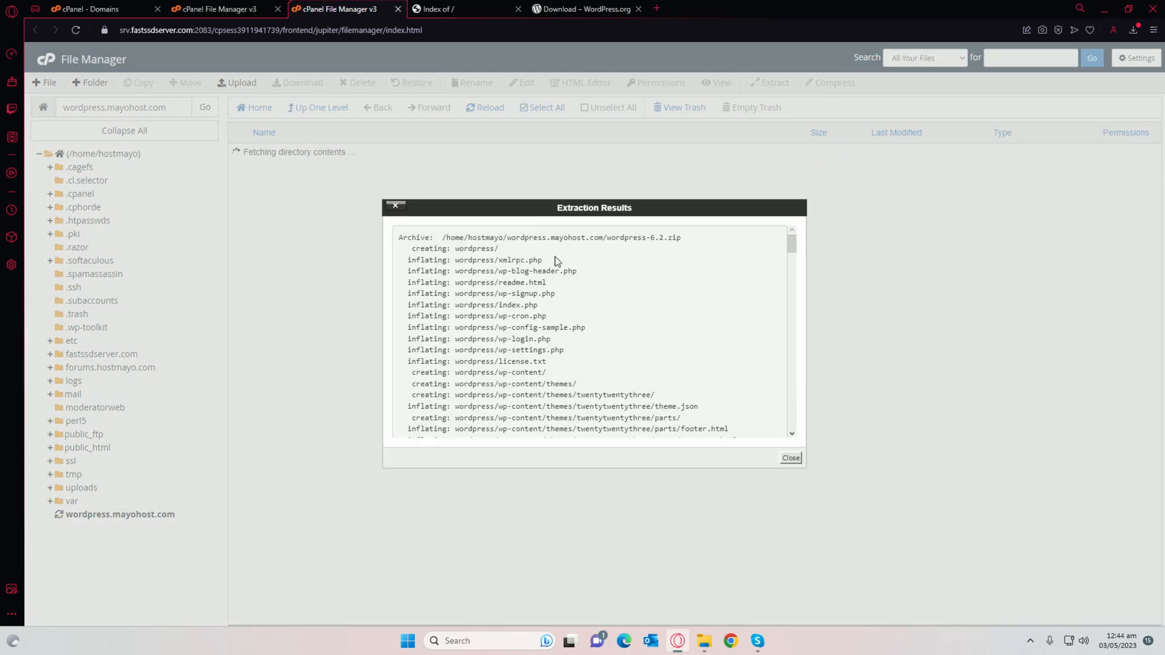
pyautogui.click(790, 458)
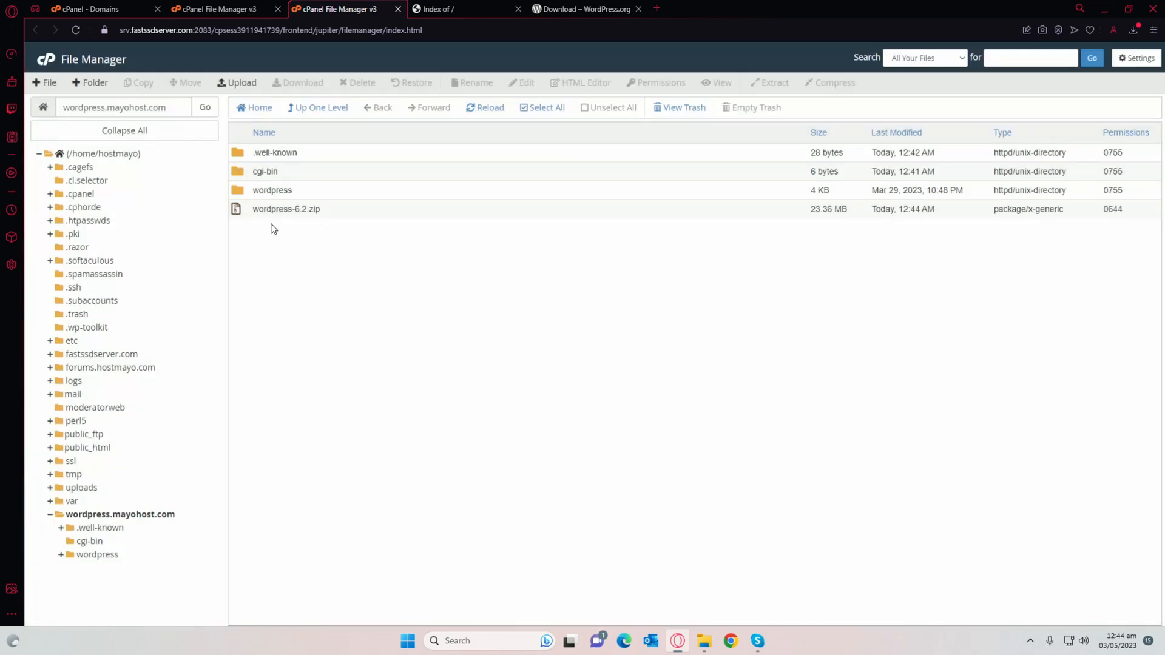
# Step: Move all files from the wordpress folder up into /wordpress.mayohost.com/
pyautogui.doubleClick(238, 192)
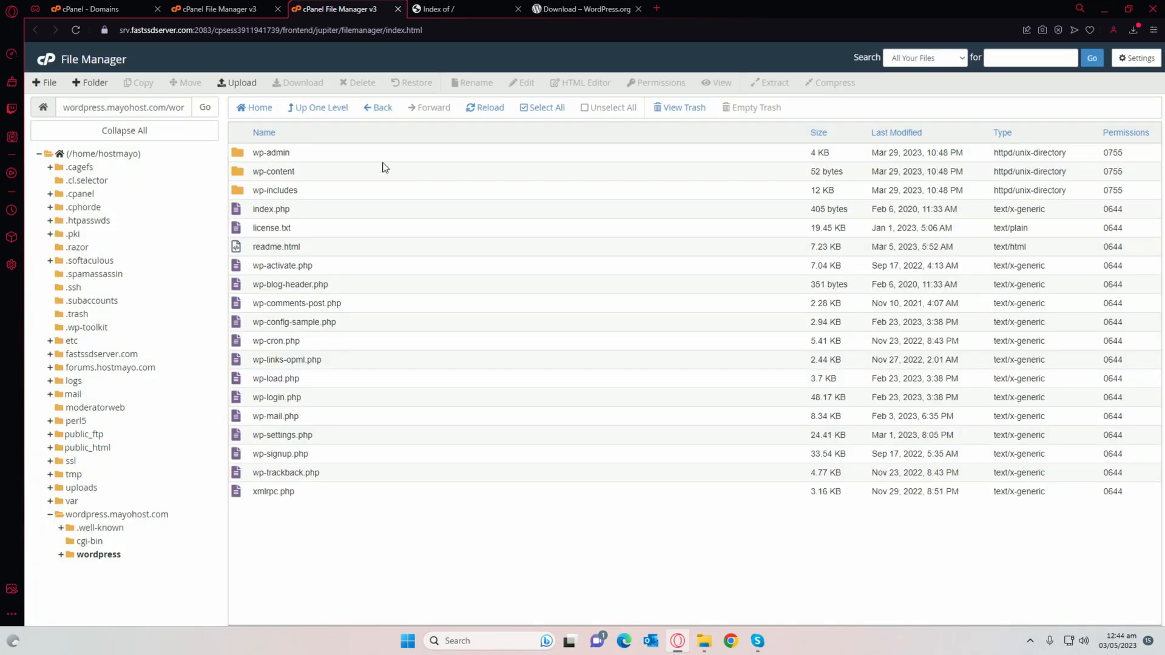
pyautogui.moveTo(397, 154); pyautogui.dragTo(233, 504)
pyautogui.rightClick(286, 434)
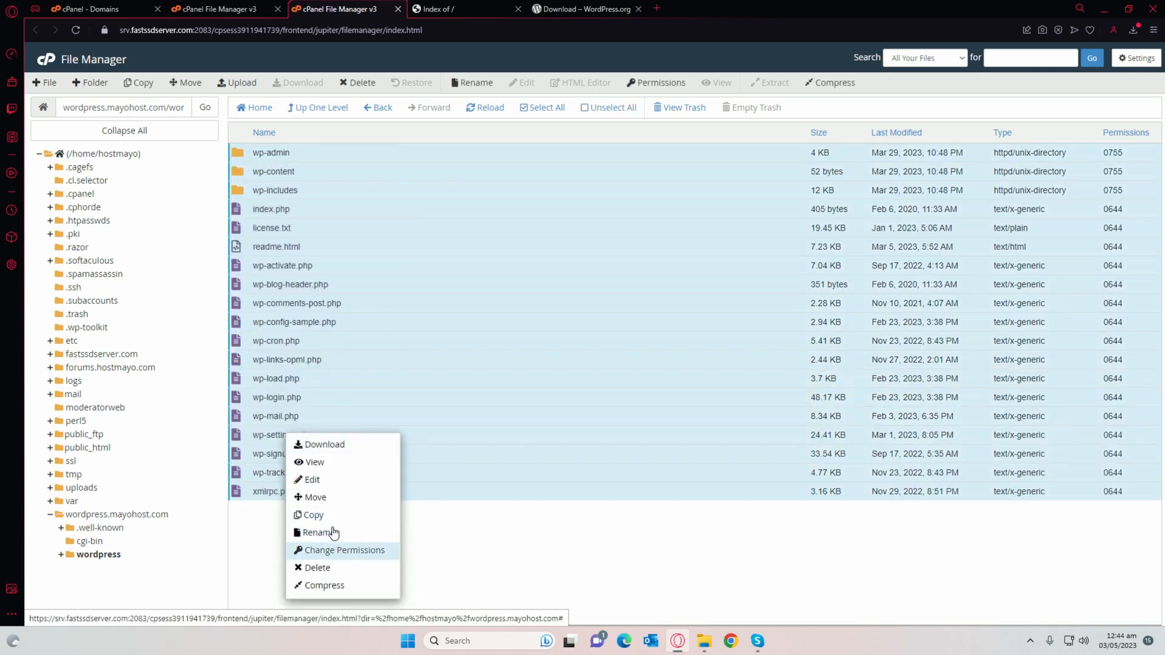
pyautogui.click(313, 498)
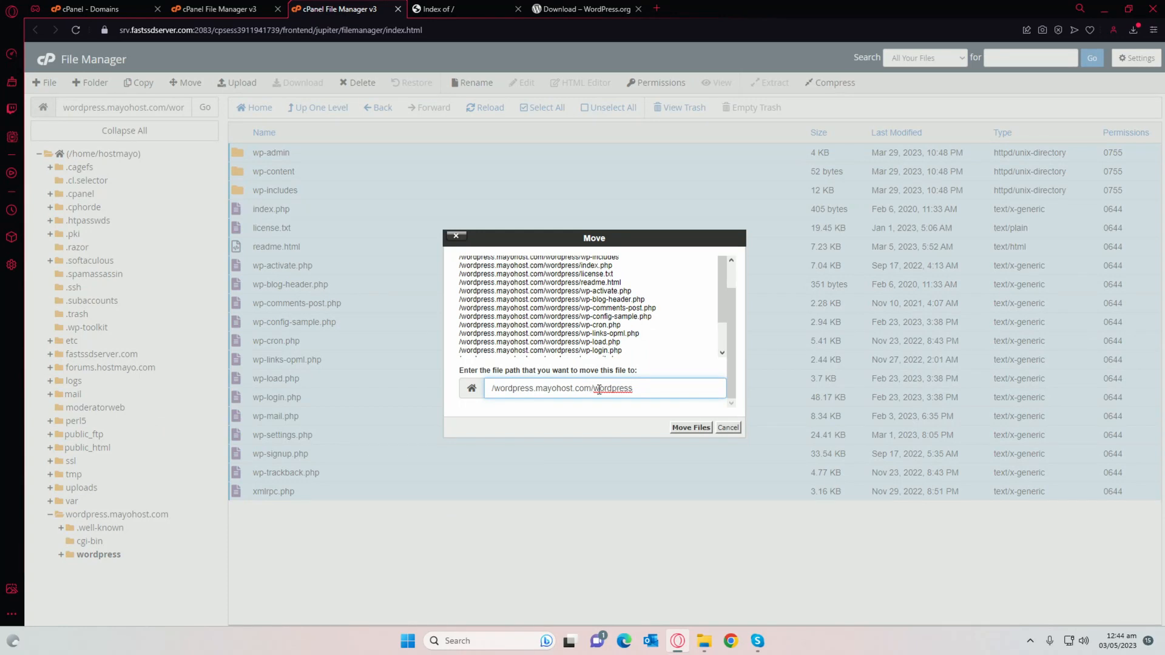
pyautogui.moveTo(621, 389); pyautogui.dragTo(635, 388)
pyautogui.press('BackSpace')
pyautogui.click(691, 428)
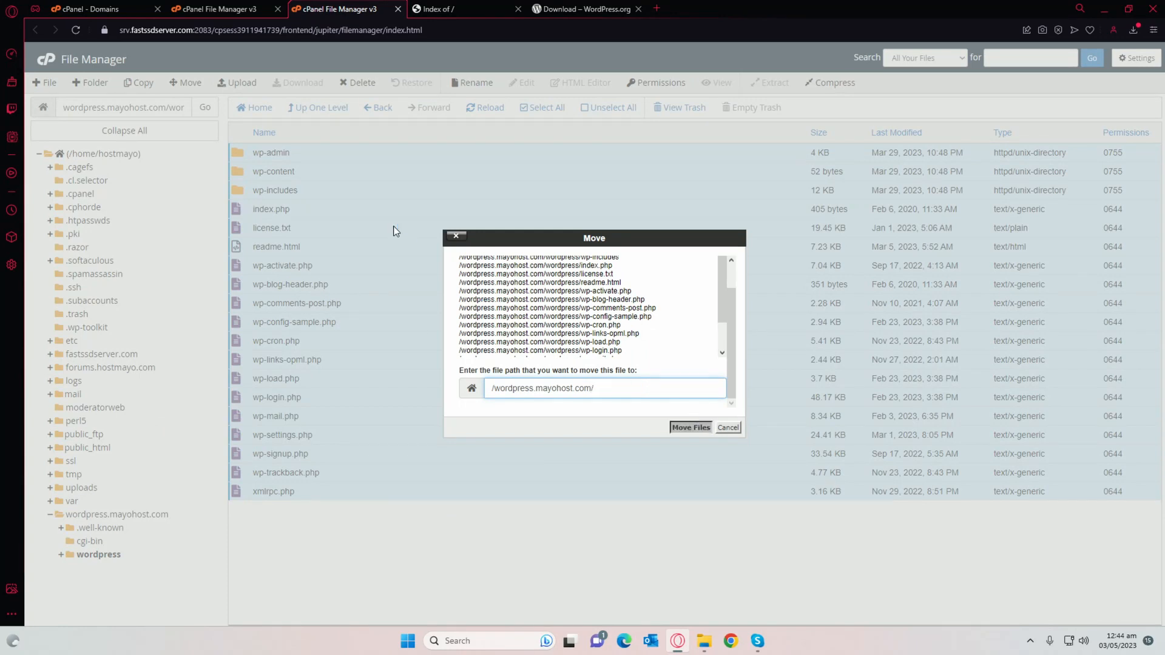
# Step: Delete the empty wordpress folder and the wordpress-6.2.zip archive
pyautogui.click(299, 108)
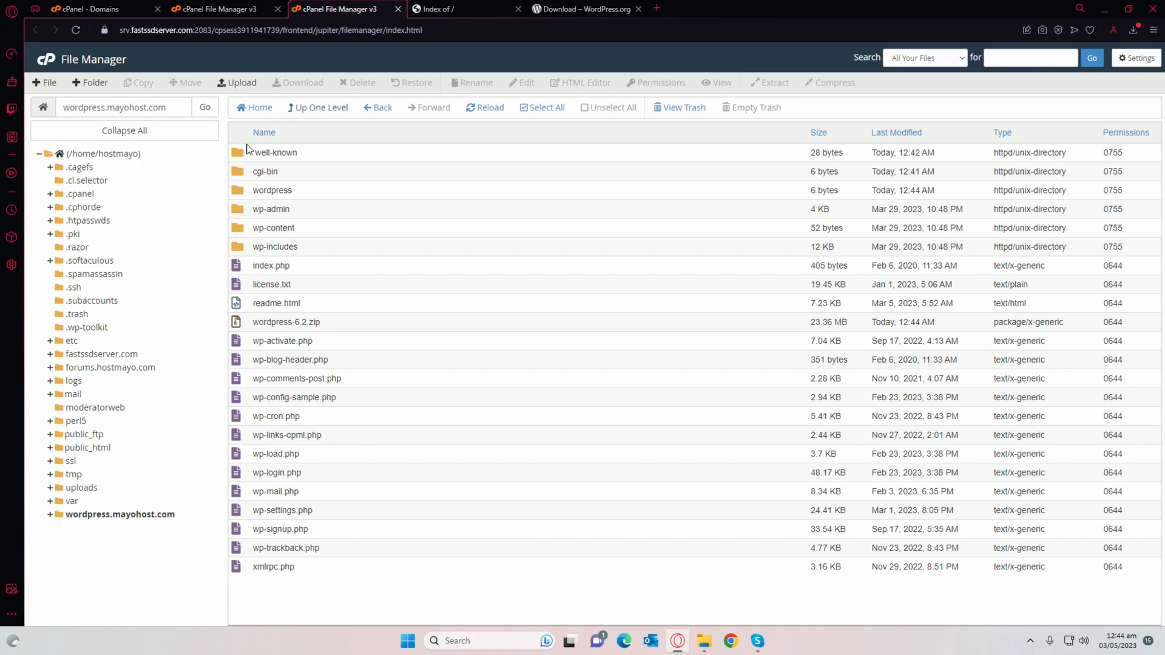
pyautogui.rightClick(242, 193)
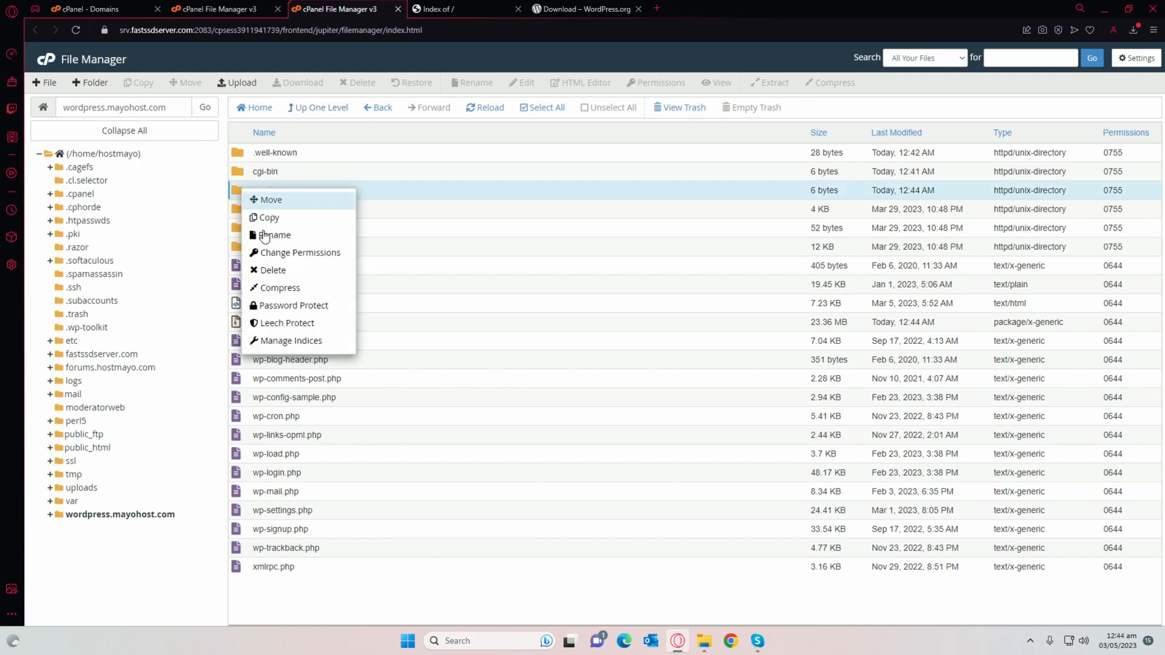
pyautogui.click(272, 268)
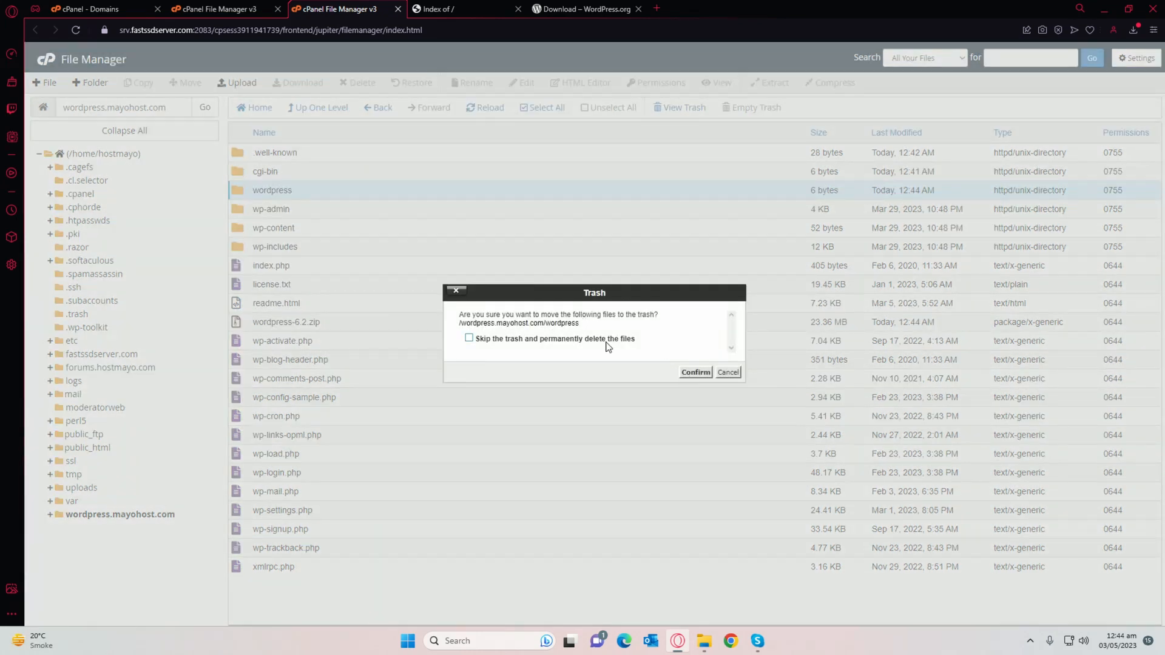
pyautogui.click(692, 373)
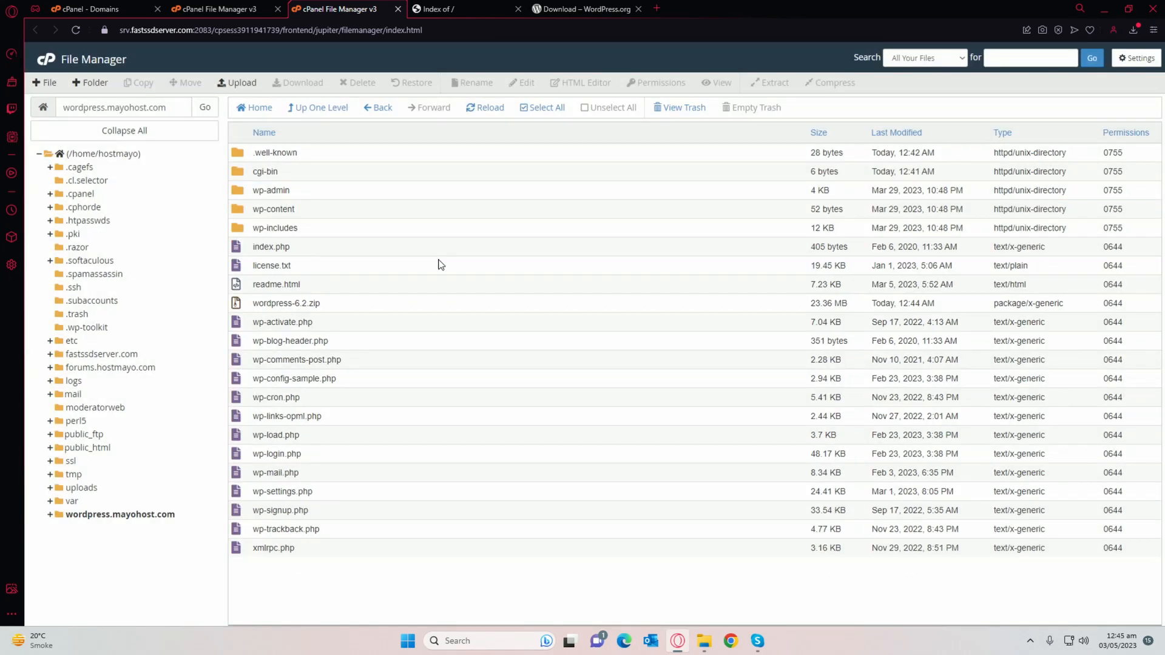
pyautogui.rightClick(282, 301)
pyautogui.click(310, 416)
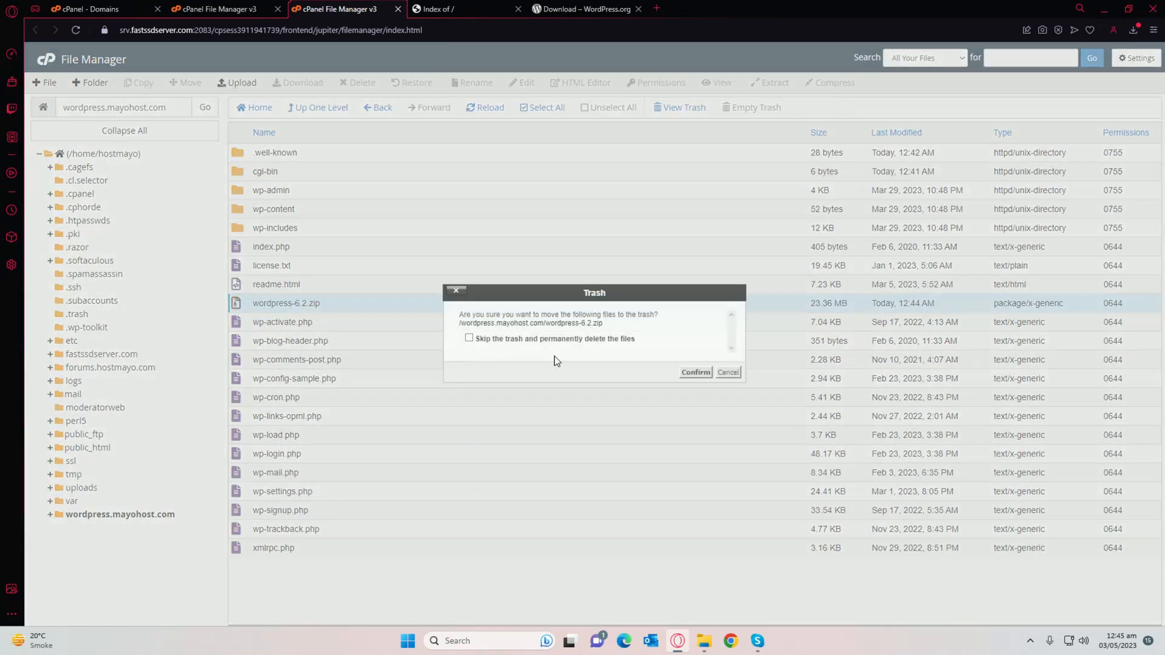
pyautogui.click(695, 372)
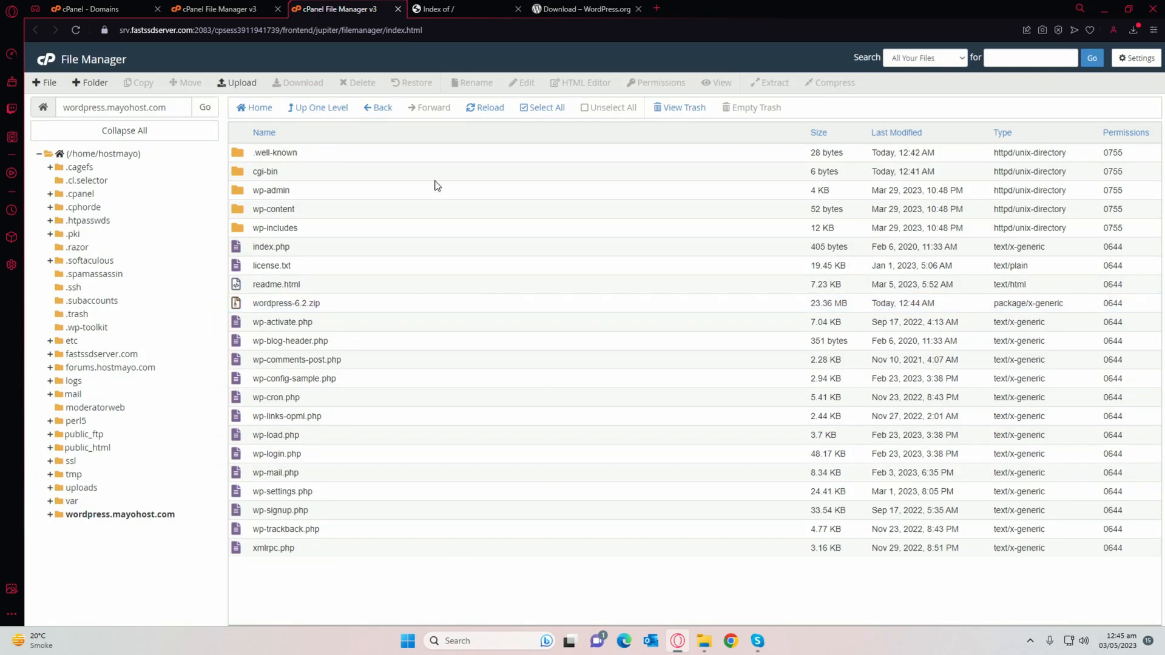
# Step: Reload wordpress.mayohost.com to launch the installer in English (United States), then return to cPanel Domains
pyautogui.click(418, 9)
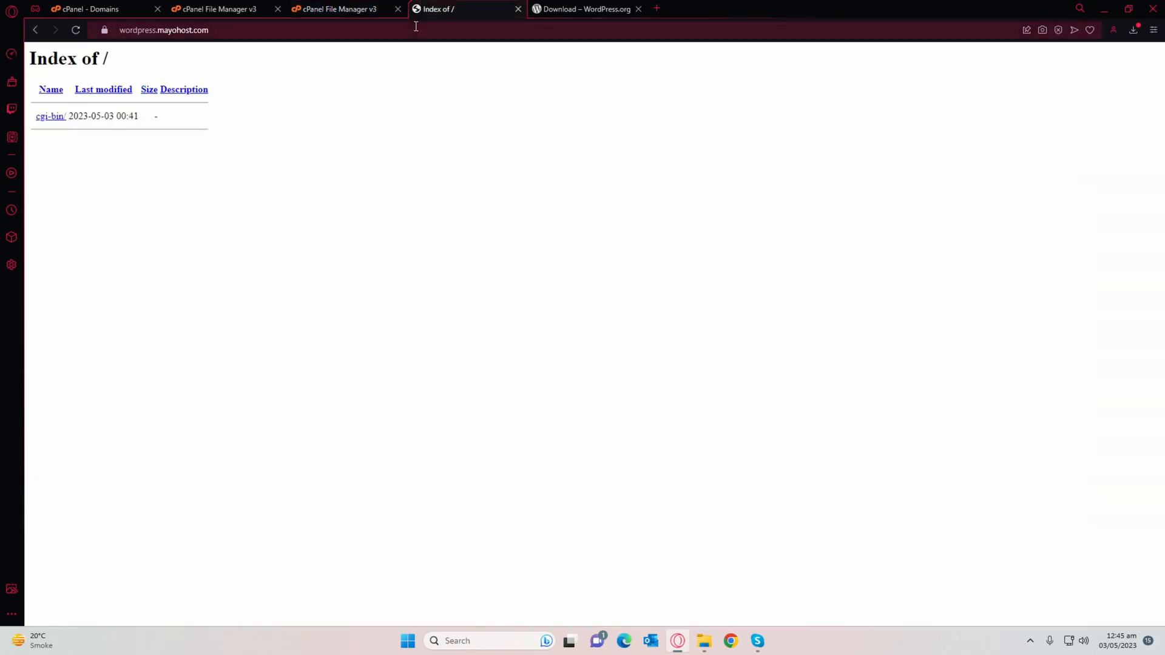
pyautogui.click(415, 26)
pyautogui.press('Return')
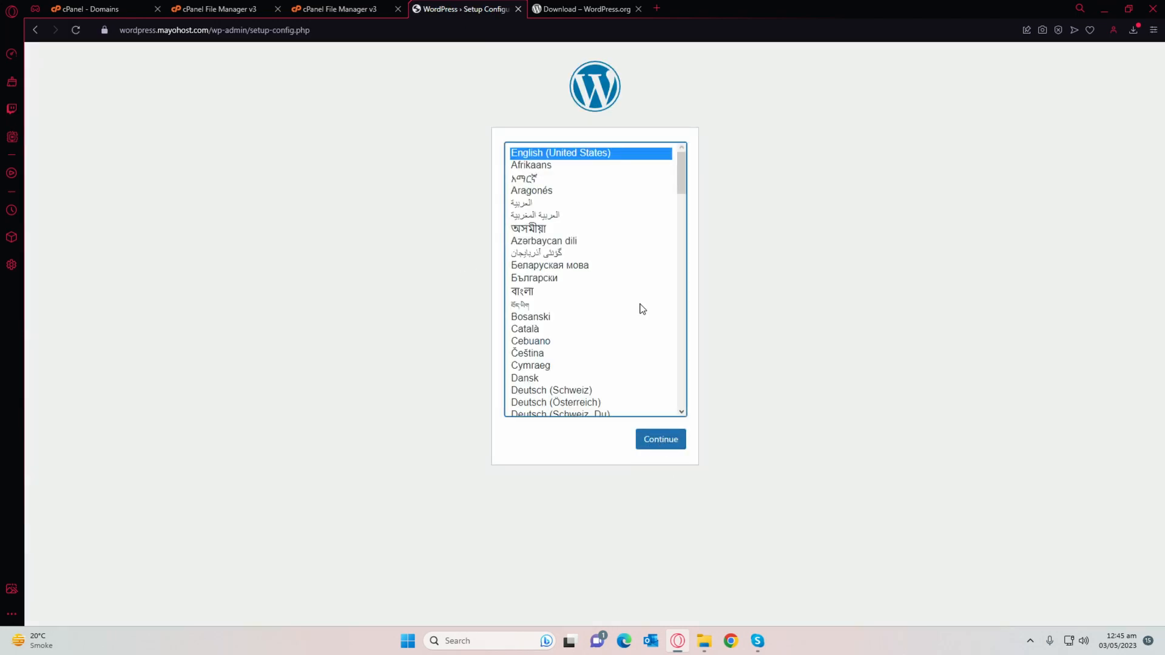
pyautogui.click(666, 432)
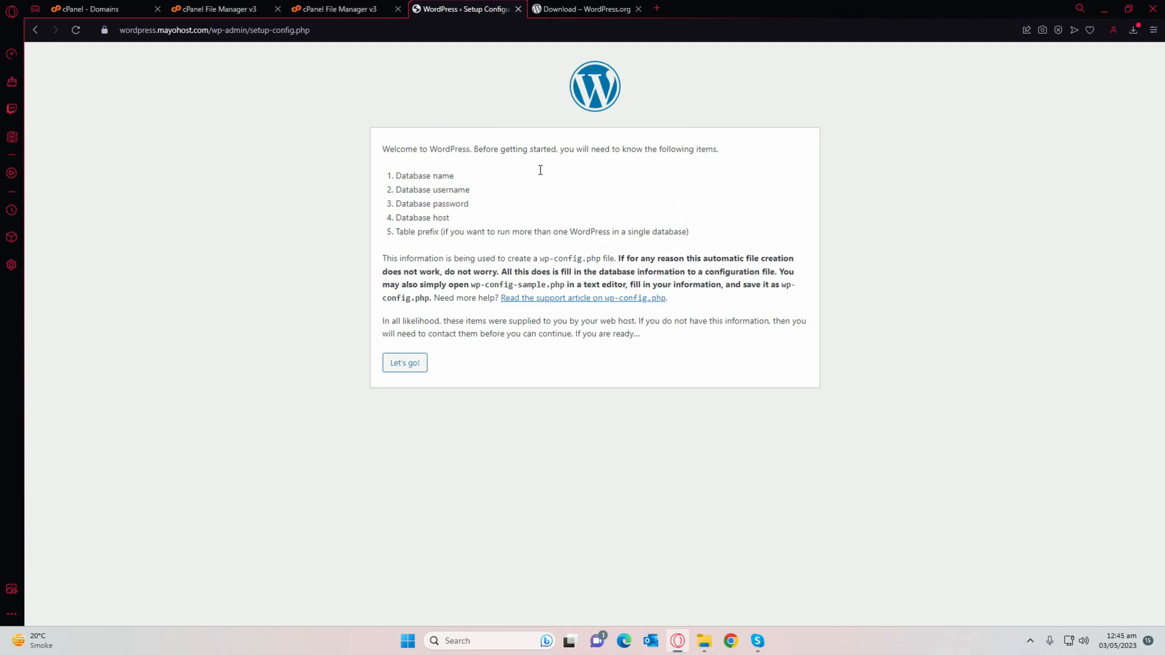
pyautogui.click(227, 9)
pyautogui.click(114, 8)
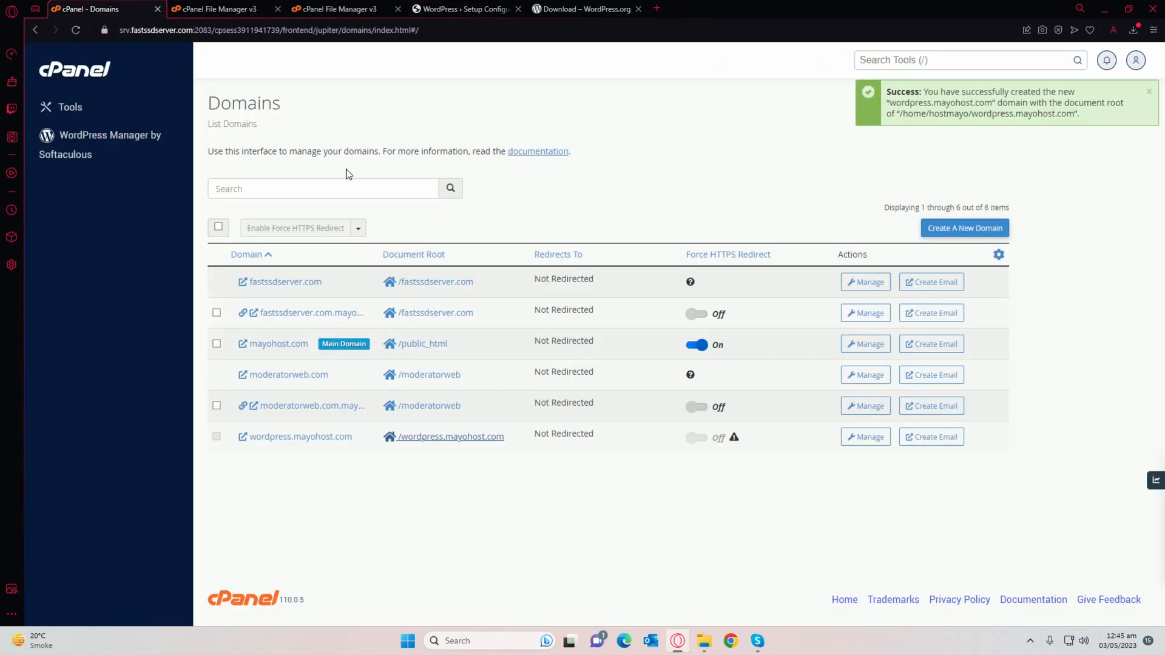
# Step: Create the MySQL database hostmayo_wordpress, then return to the WordPress.org download tab
pyautogui.click(107, 78)
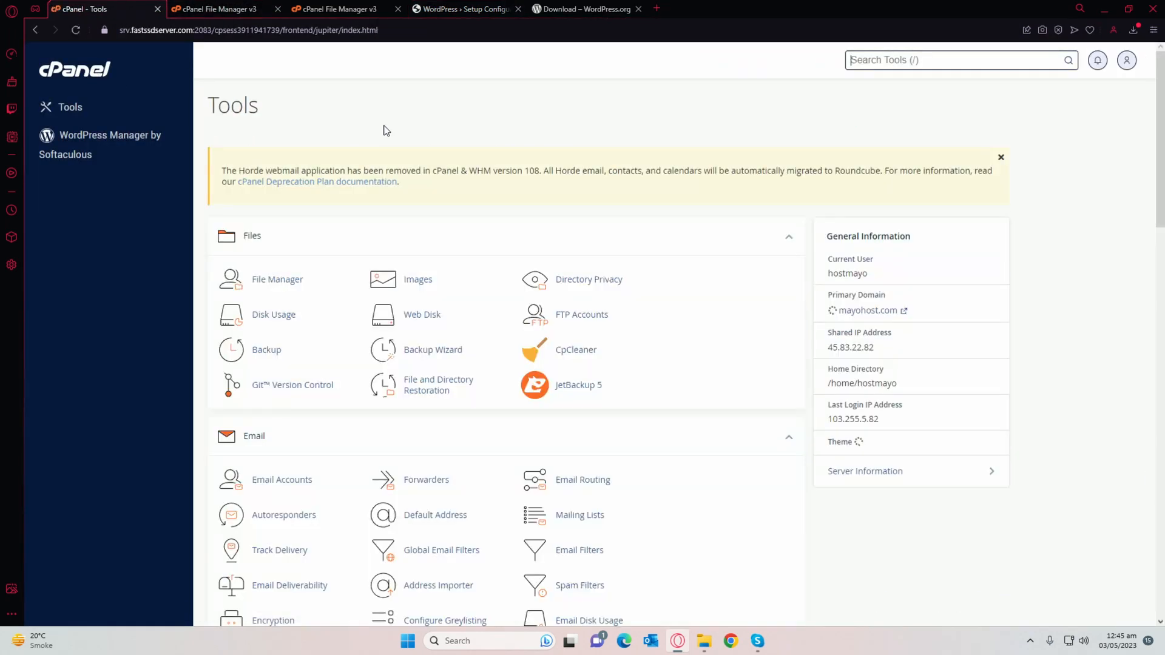
pyautogui.scroll(-3, 356, 191)
pyautogui.scroll(-6, 357, 191)
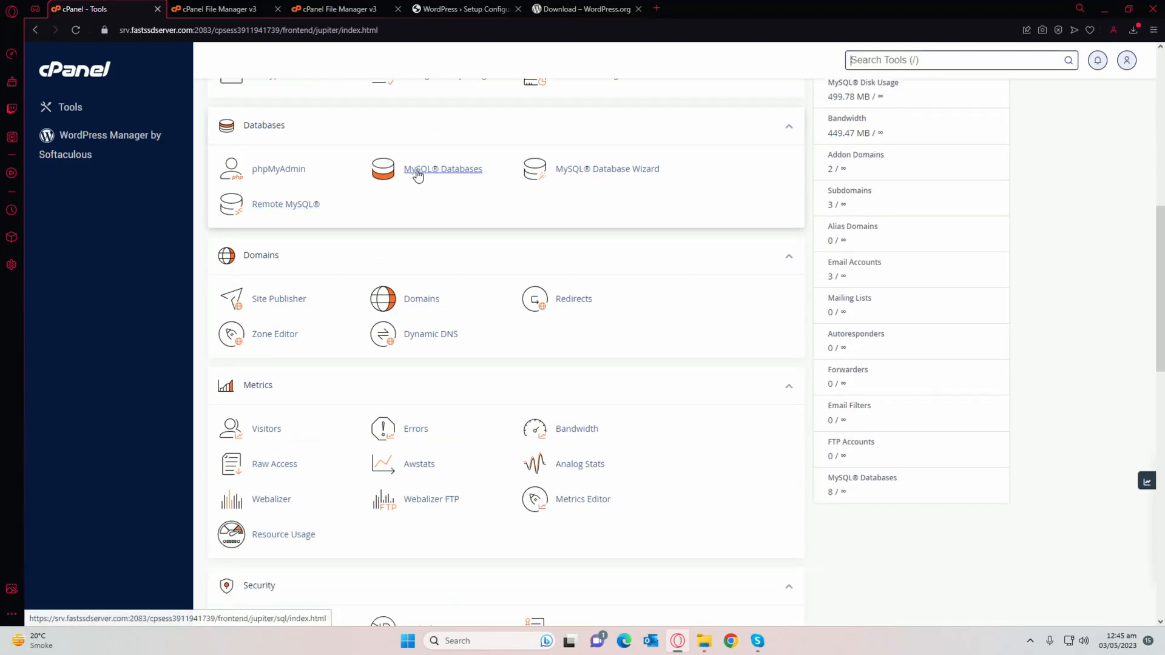
pyautogui.click(414, 174)
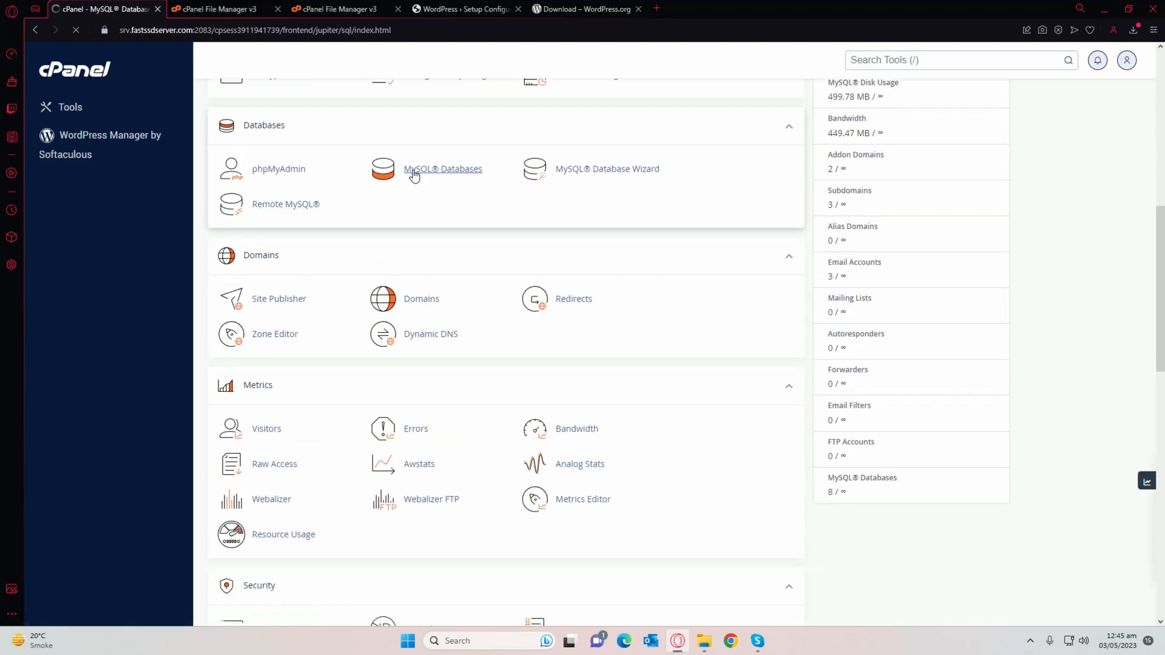
pyautogui.scroll(-2, 379, 206)
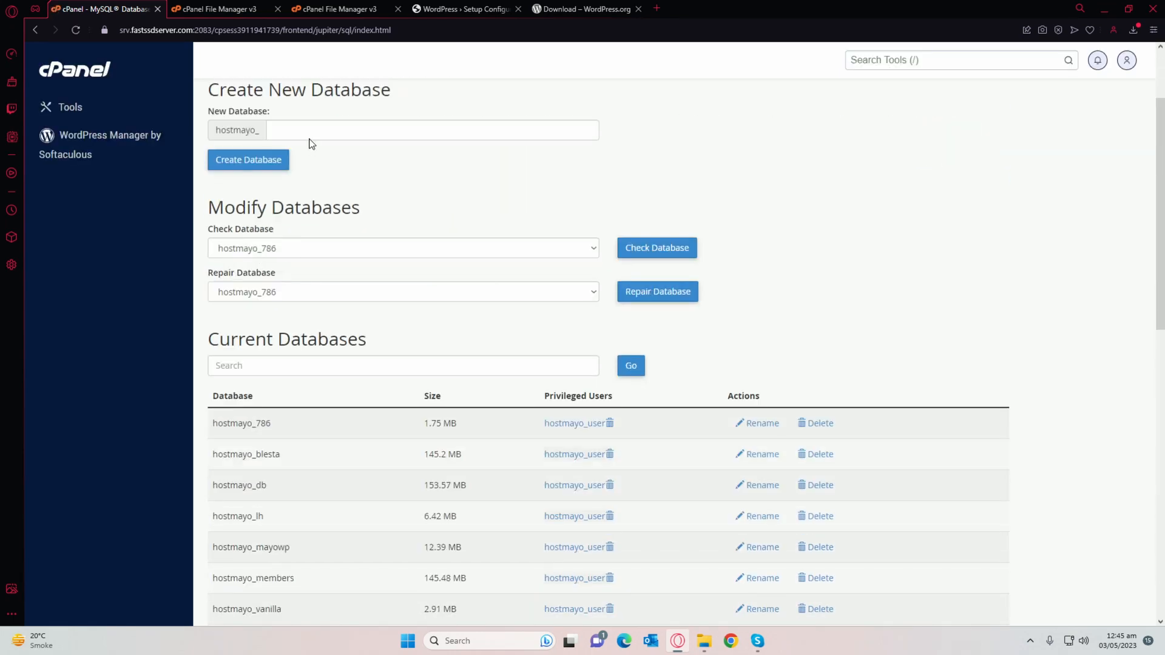
pyautogui.scroll(2, 383, 196)
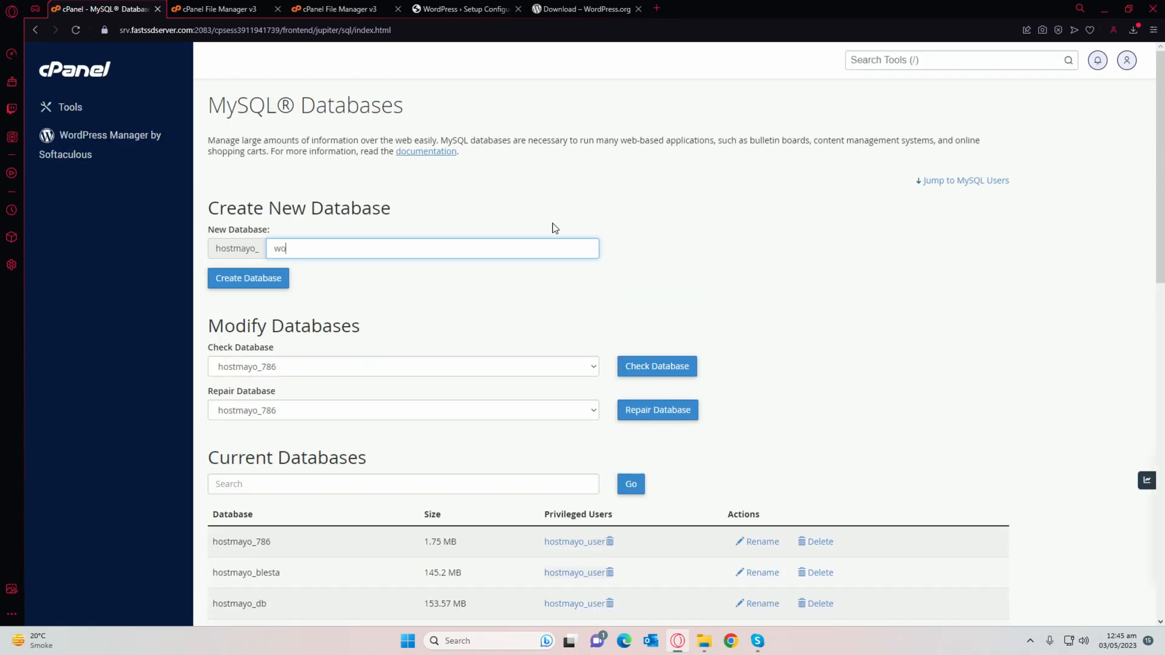
pyautogui.write('rdpress')
pyautogui.click(284, 280)
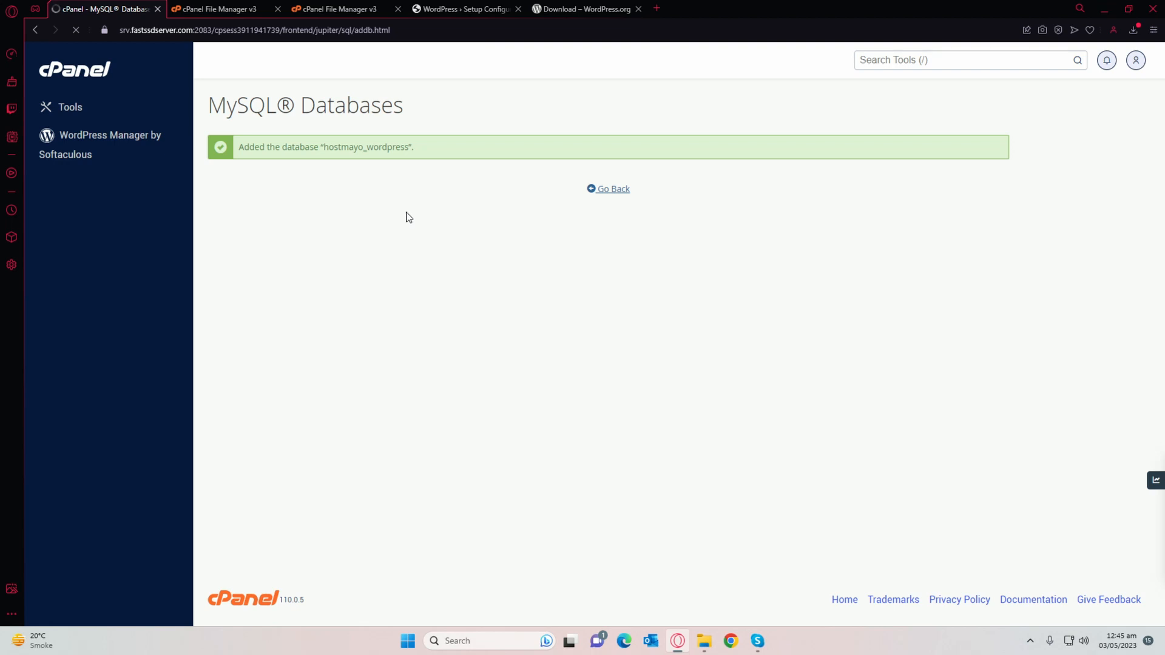
pyautogui.click(549, 9)
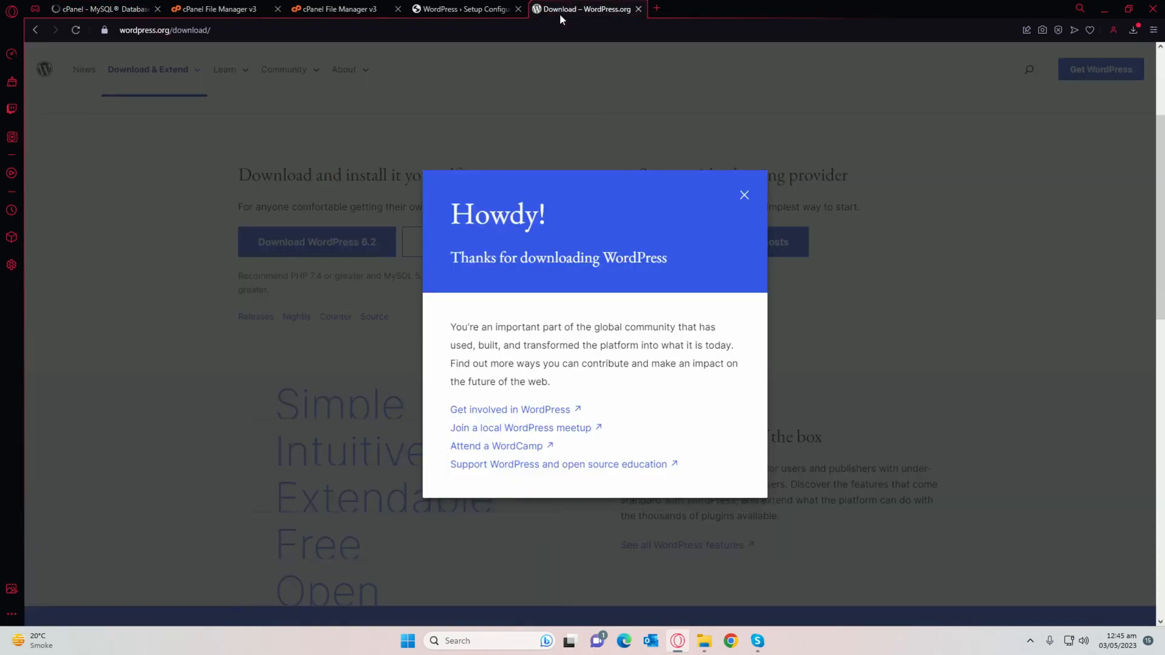
# Step: Close the download tab and return to cPanel's MySQL Databases page listing hostmayo_wordpress
pyautogui.middleClick(557, 16)
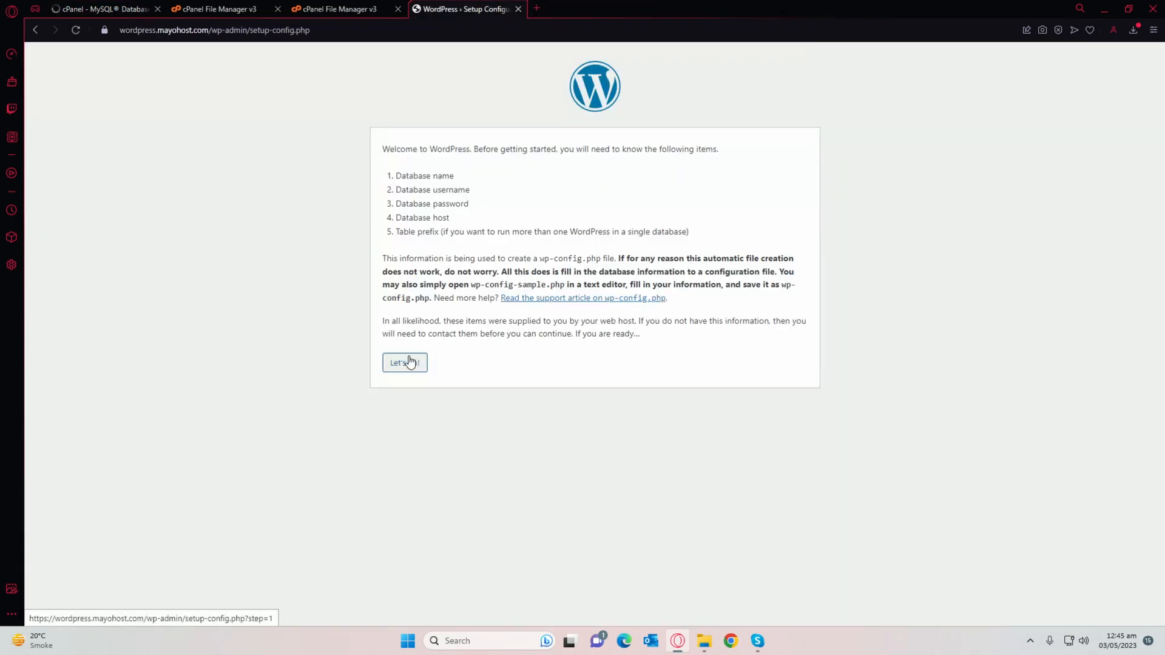
pyautogui.click(100, 9)
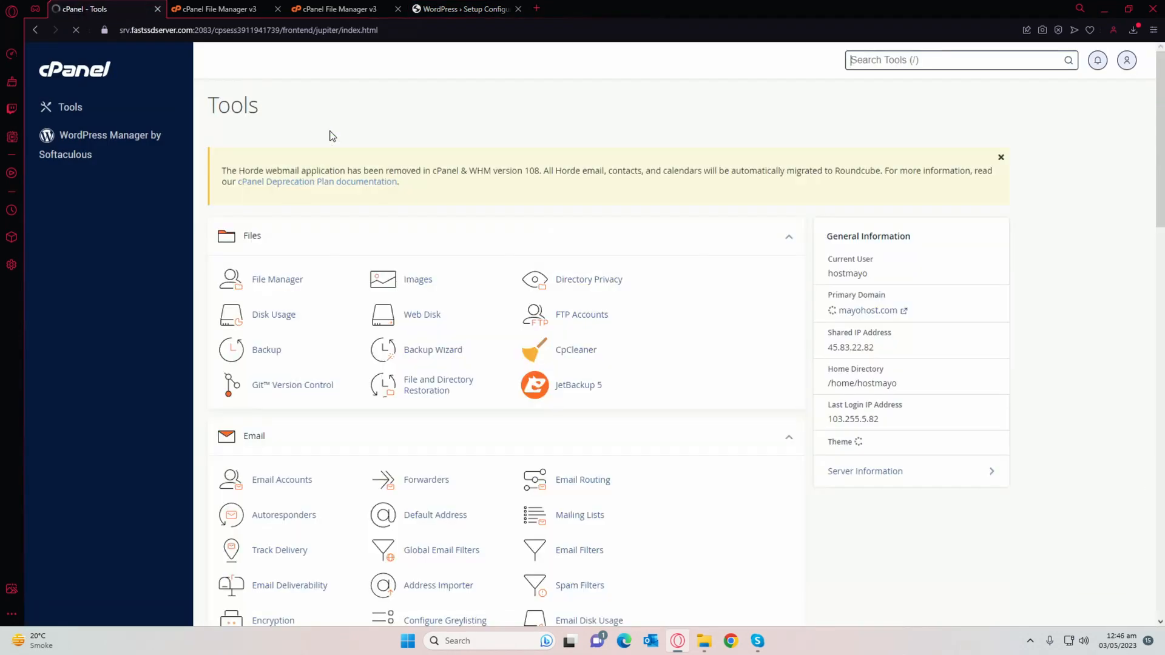
pyautogui.scroll(-7, 346, 216)
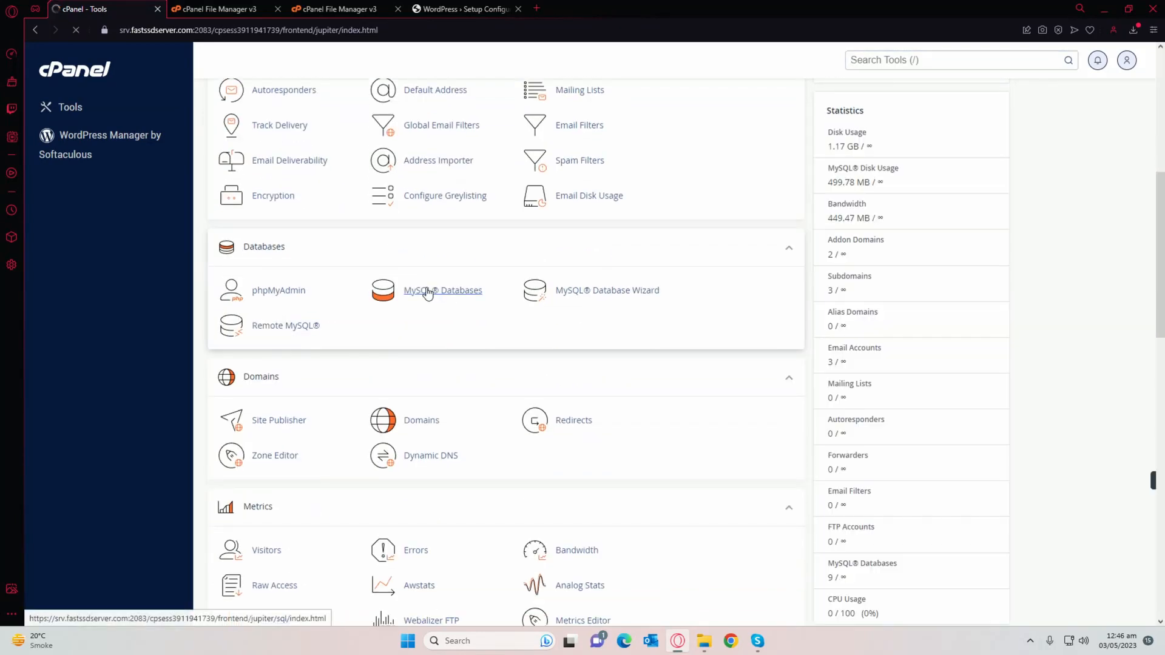
pyautogui.click(425, 291)
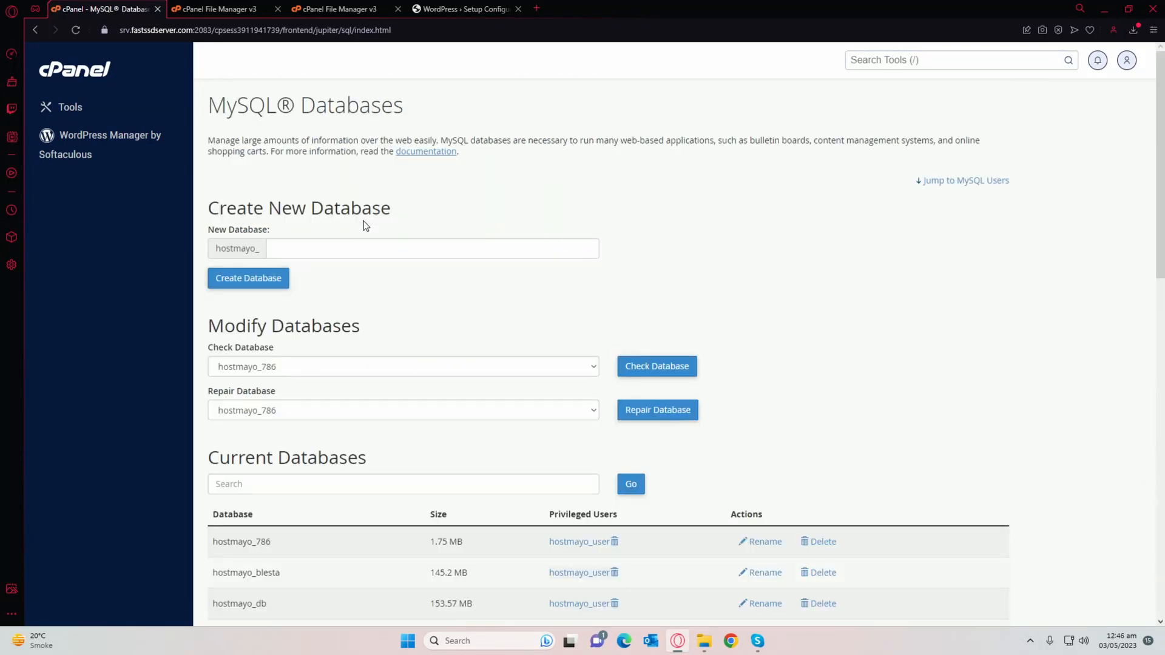
pyautogui.scroll(-9, 365, 225)
pyautogui.moveTo(231, 212); pyautogui.dragTo(297, 212)
pyautogui.tripleClick(447, 211)
pyautogui.click(366, 292)
pyautogui.scroll(-2, 366, 291)
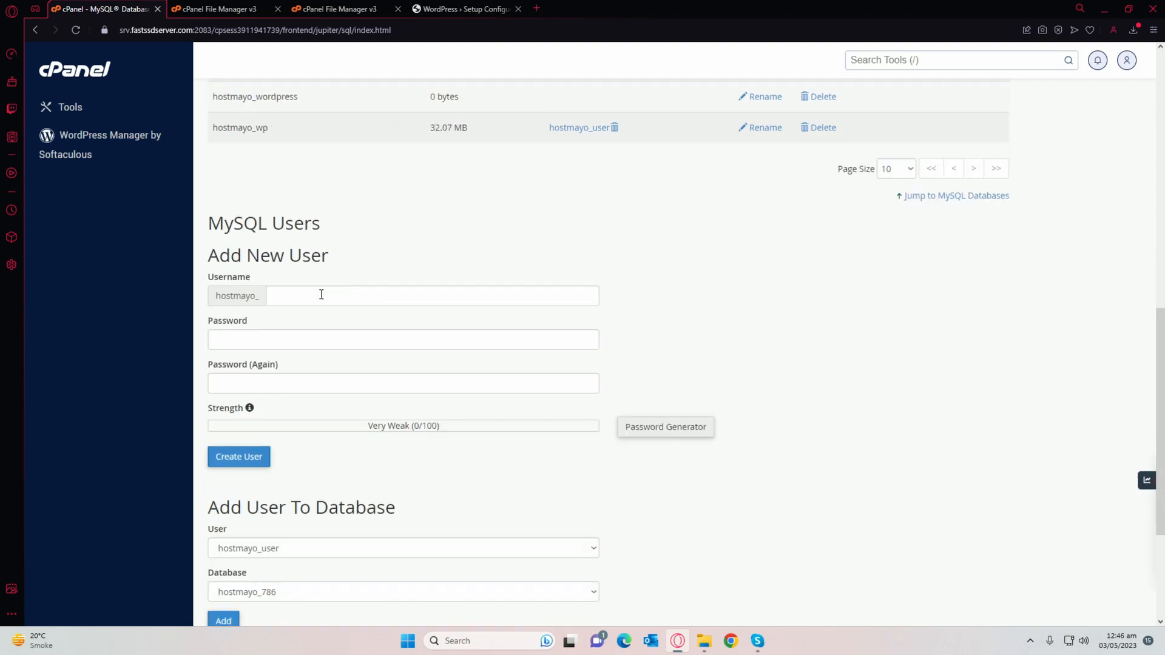
# Step: Add the MySQL user wpuser with a strong password entered twice
pyautogui.click(308, 294)
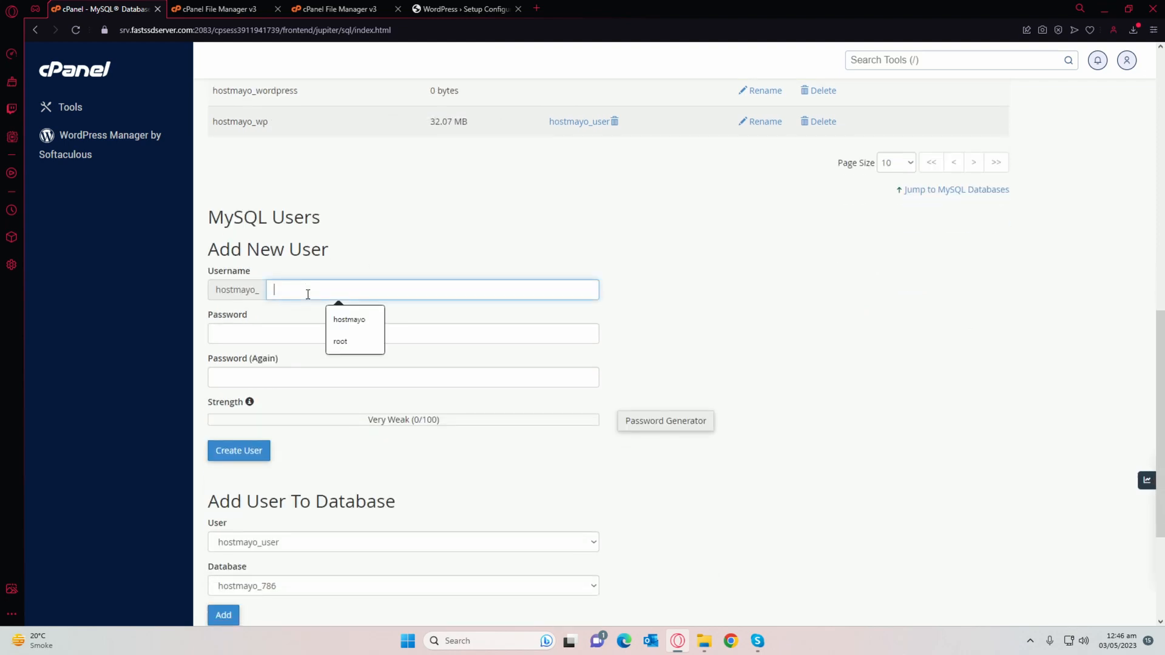
pyautogui.write('wpuser')
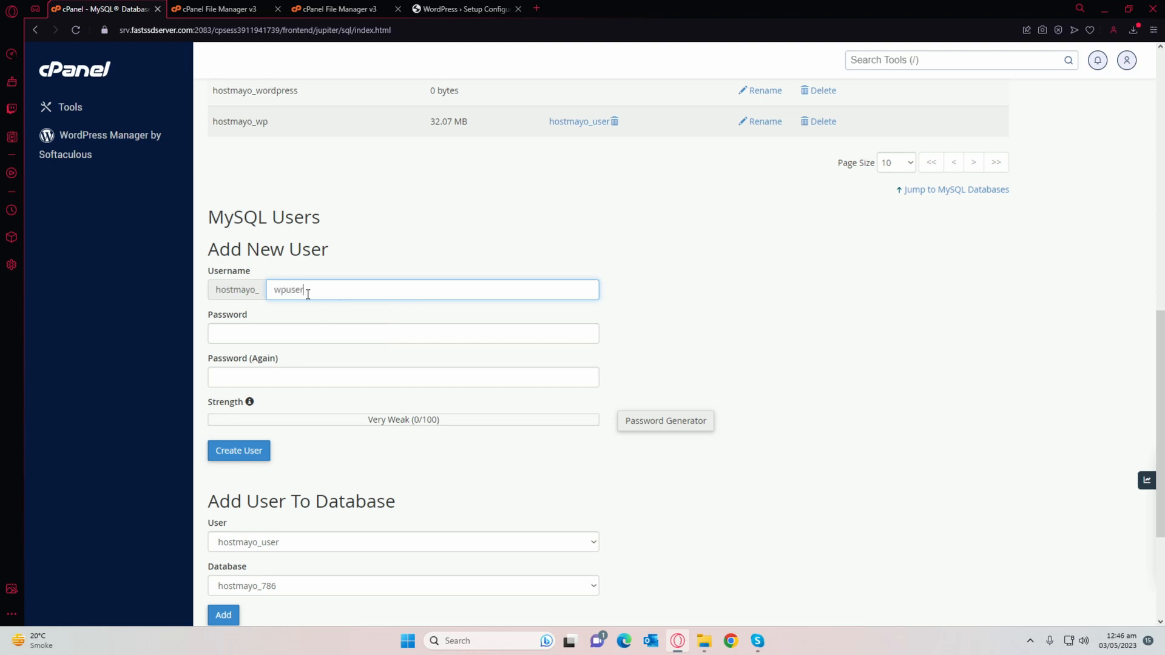
pyautogui.click(290, 332)
pyautogui.doubleClick(281, 289)
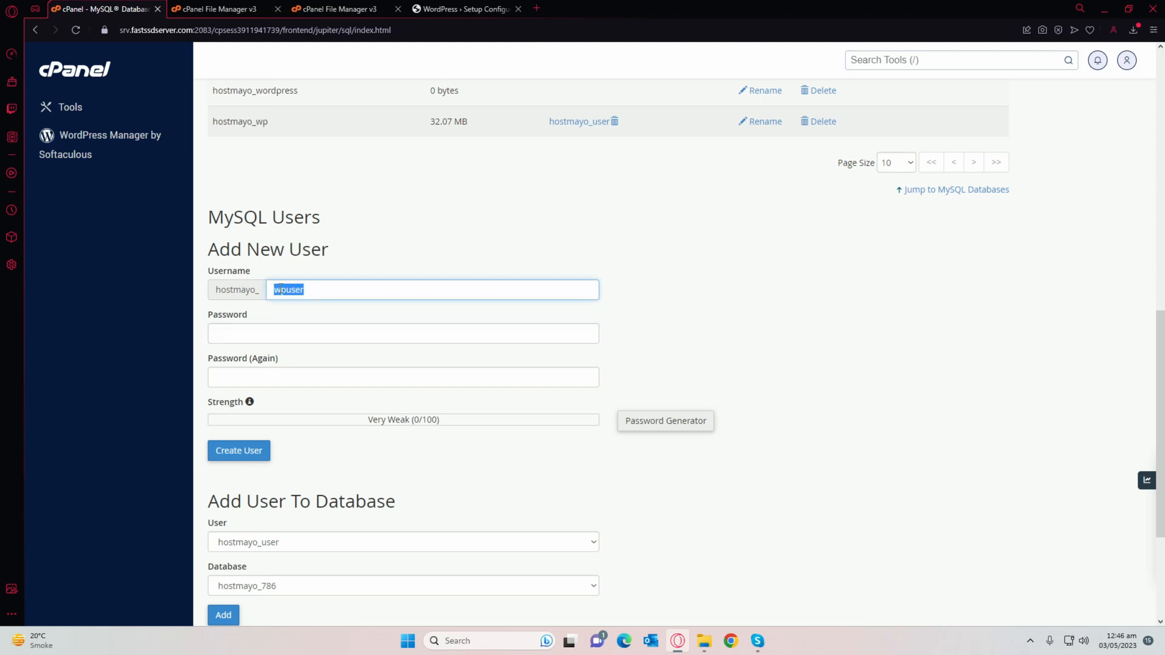
pyautogui.click(240, 331)
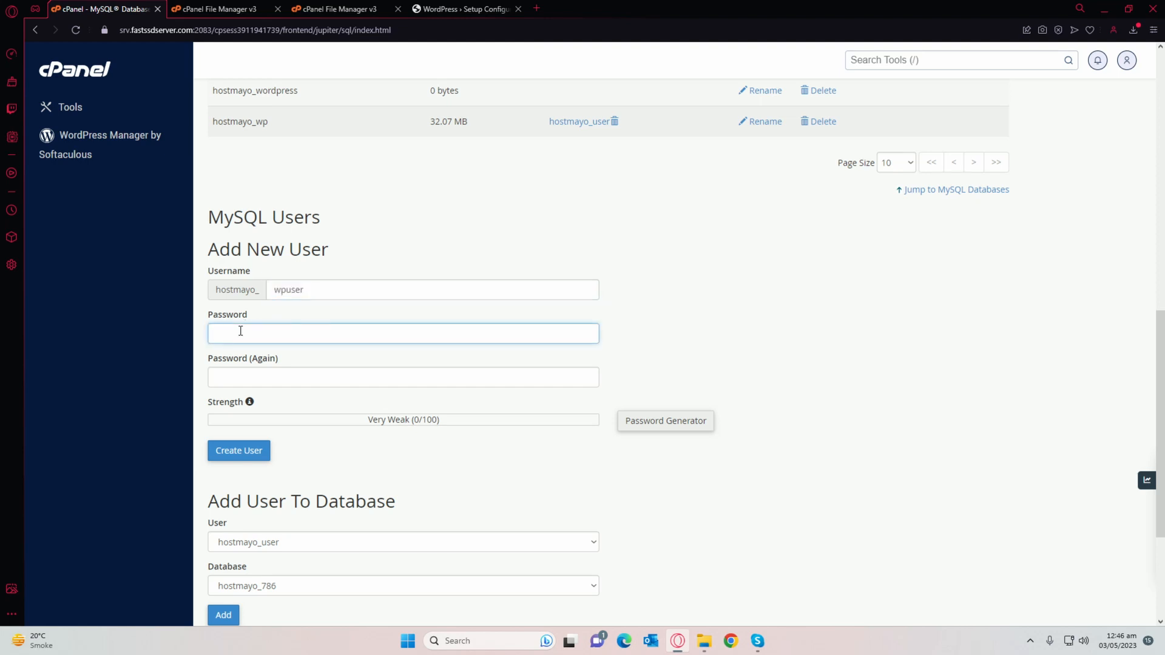
pyautogui.write('12345')
pyautogui.press('Tab')
pyautogui.write('1234')
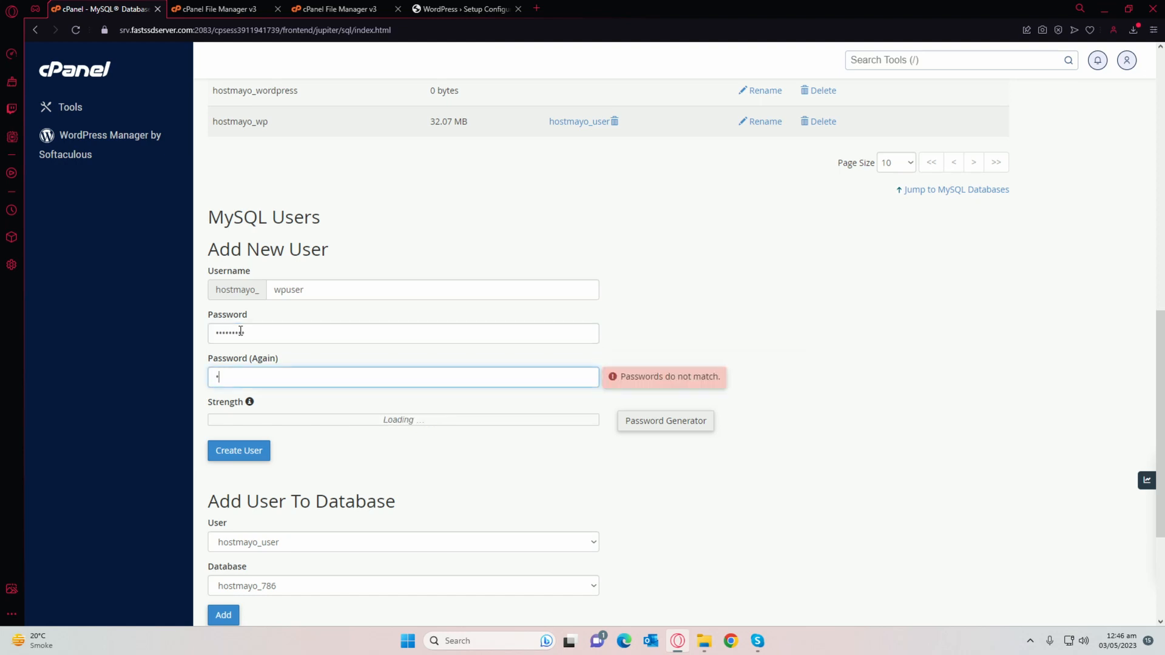
pyautogui.write('9')
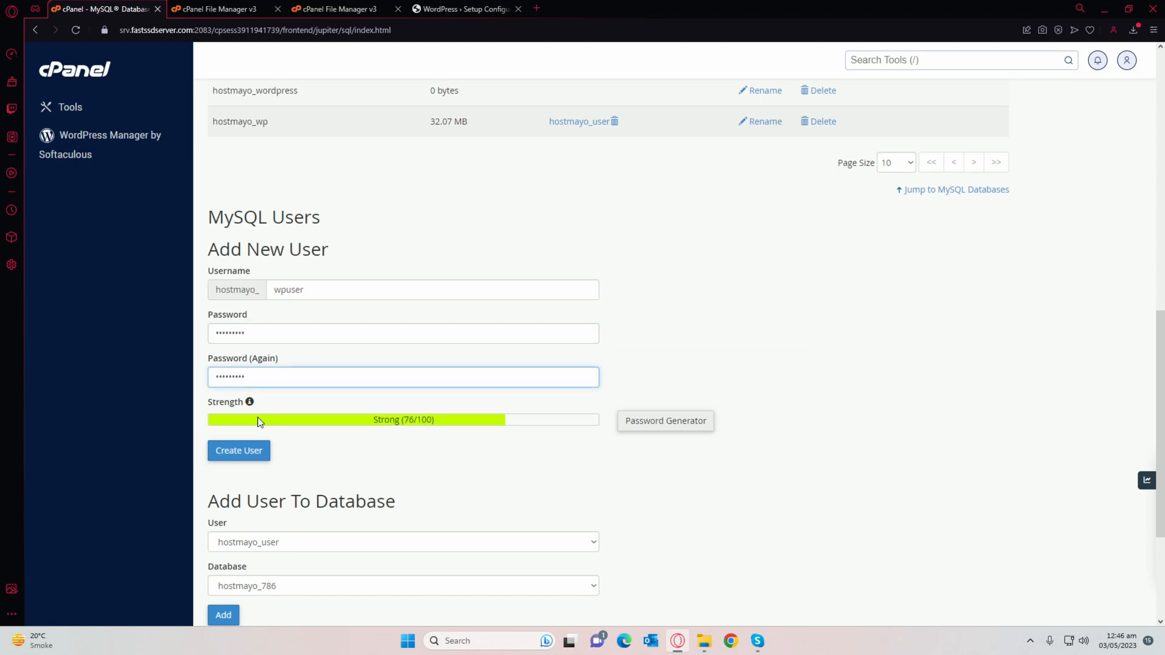
pyautogui.click(243, 450)
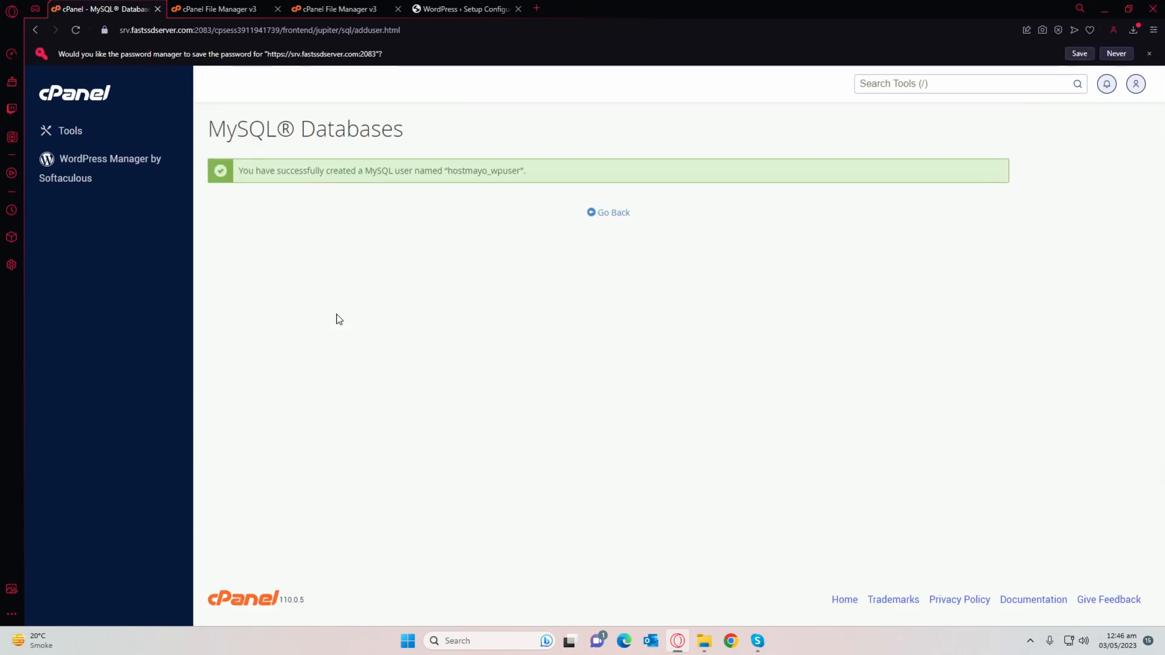
# Step: Add wpuser to hostmayo_wordpress with ALL PRIVILEGES and save the changes
pyautogui.click(603, 213)
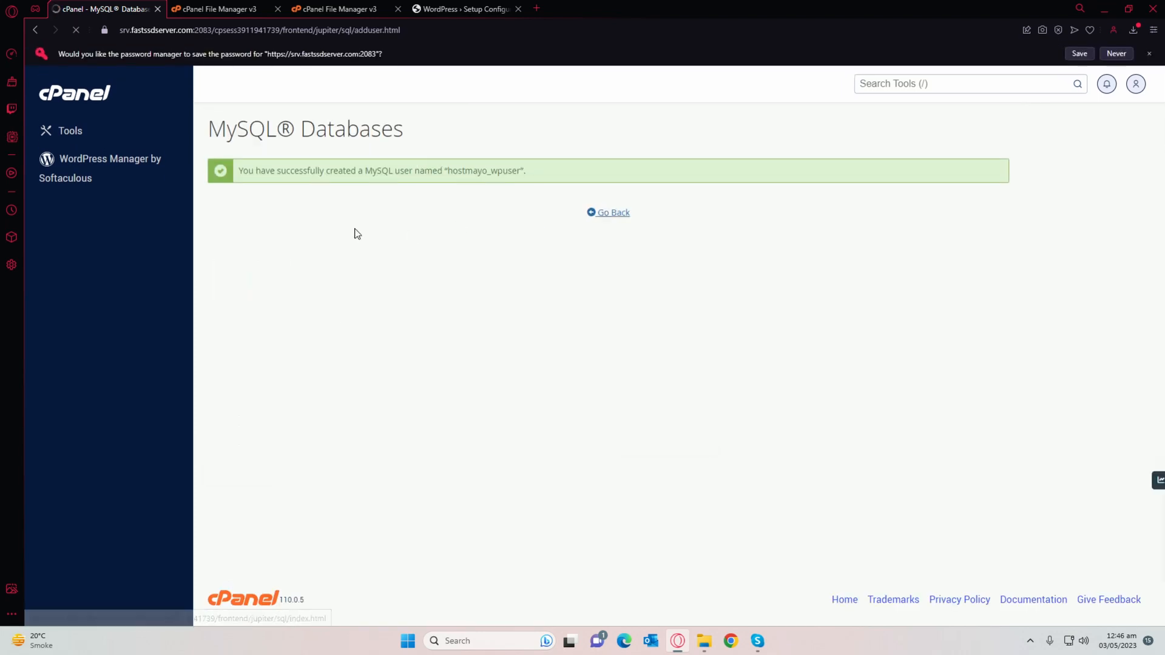
pyautogui.scroll(-10, 409, 249)
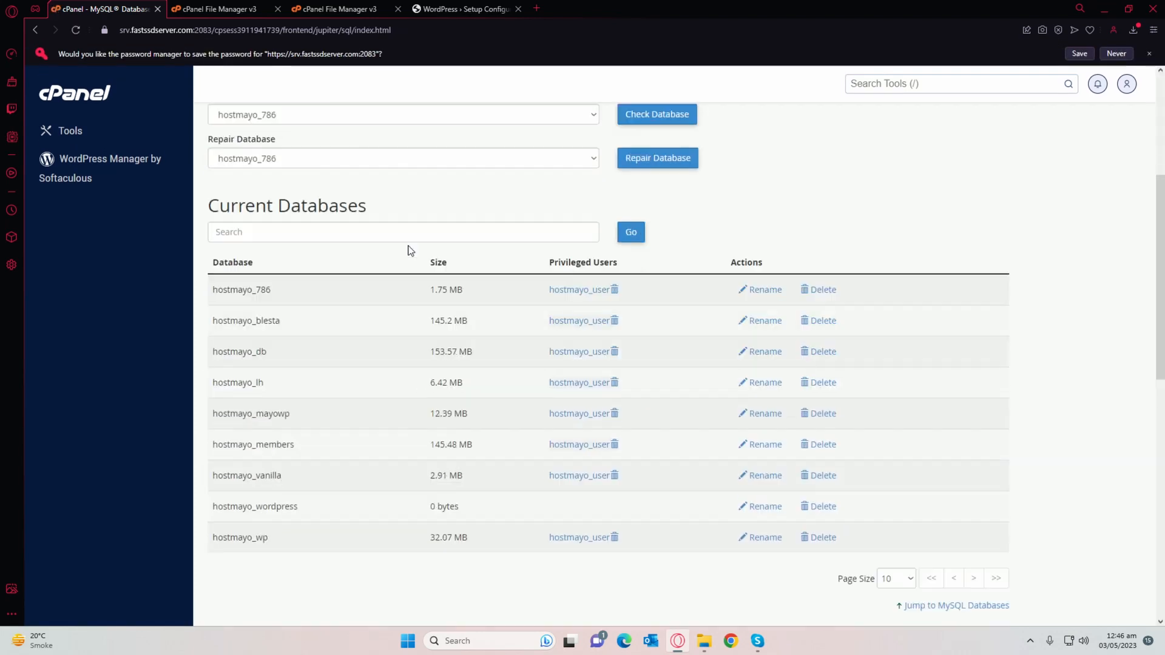
pyautogui.scroll(-3, 408, 246)
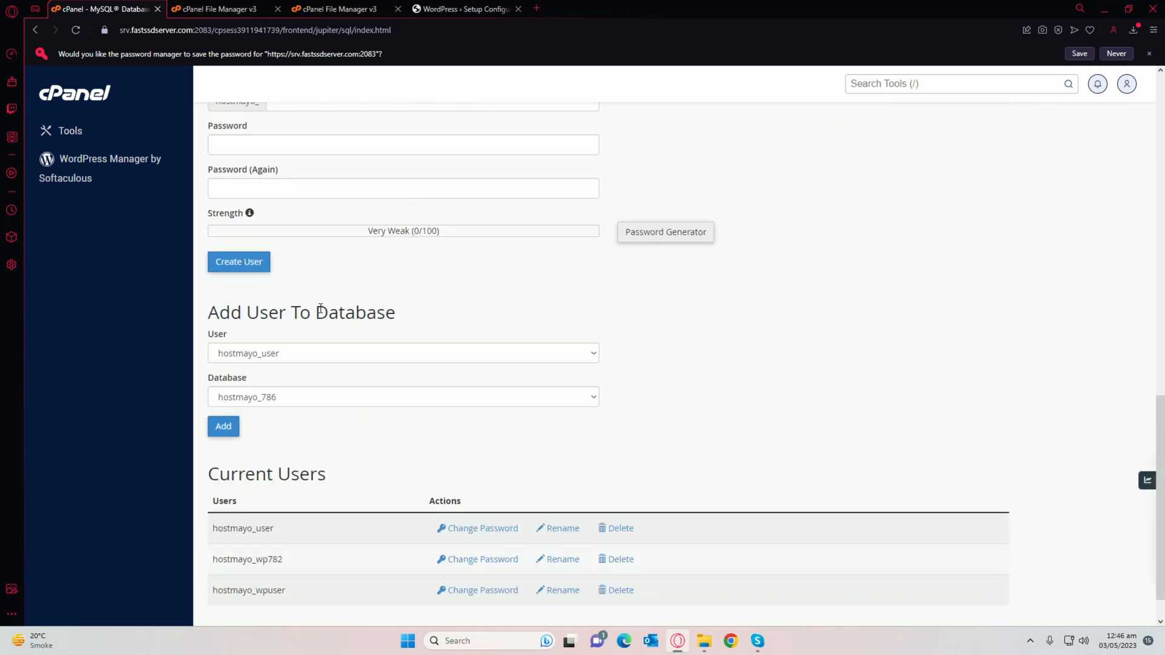
pyautogui.click(272, 325)
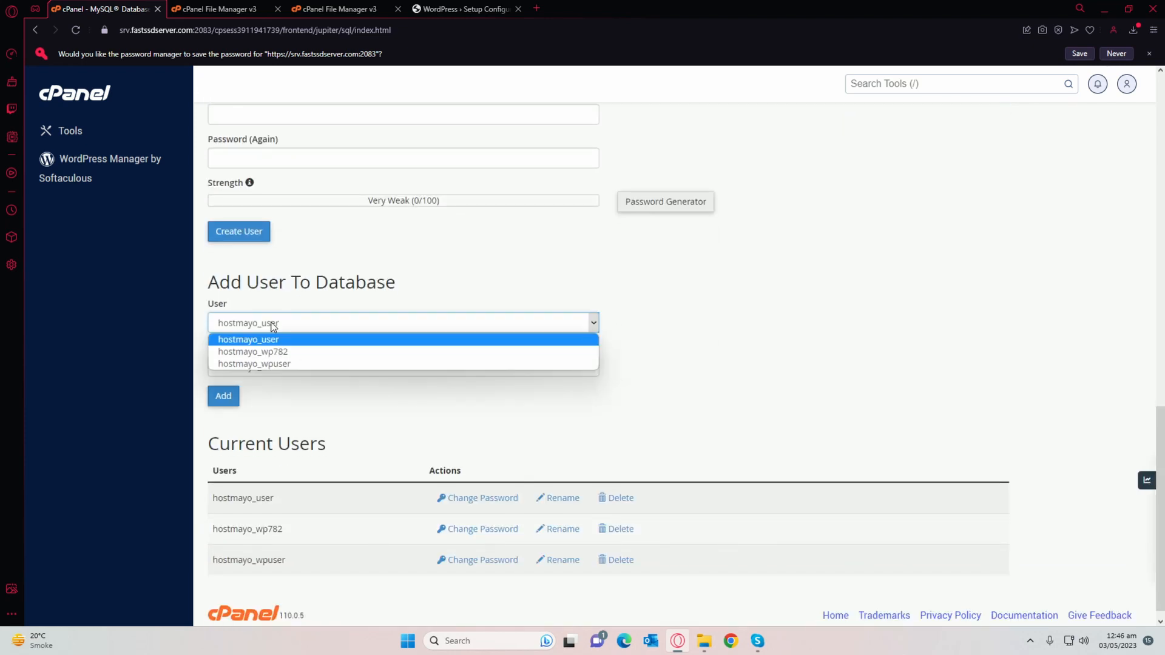
pyautogui.click(286, 364)
pyautogui.click(285, 366)
pyautogui.click(286, 468)
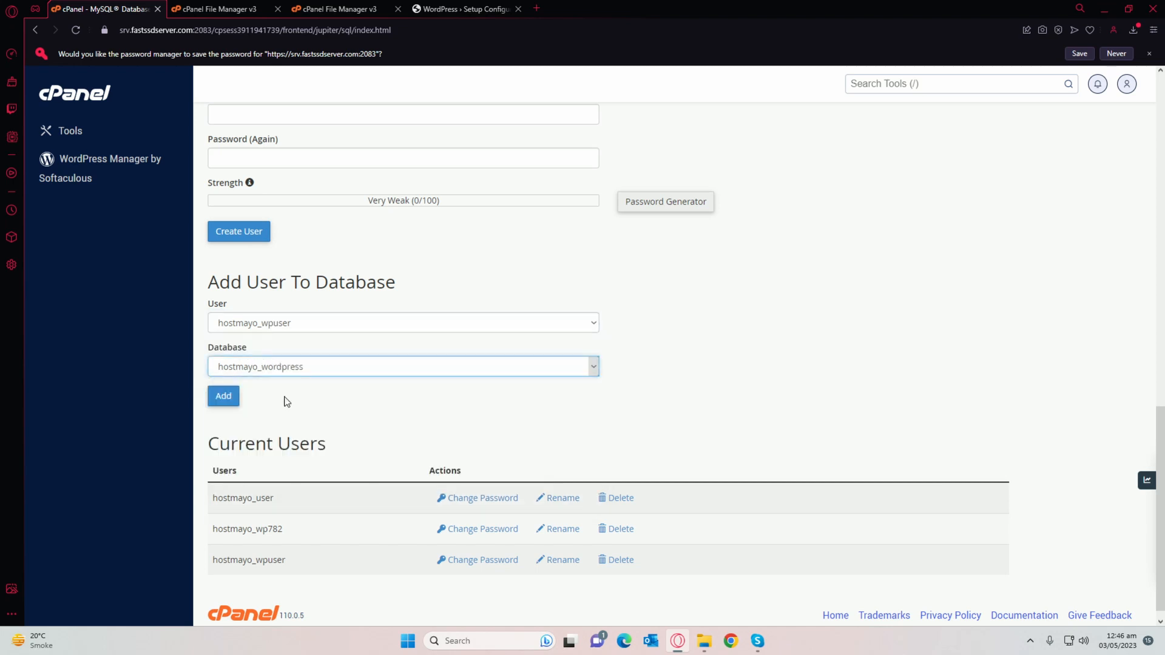
pyautogui.click(224, 396)
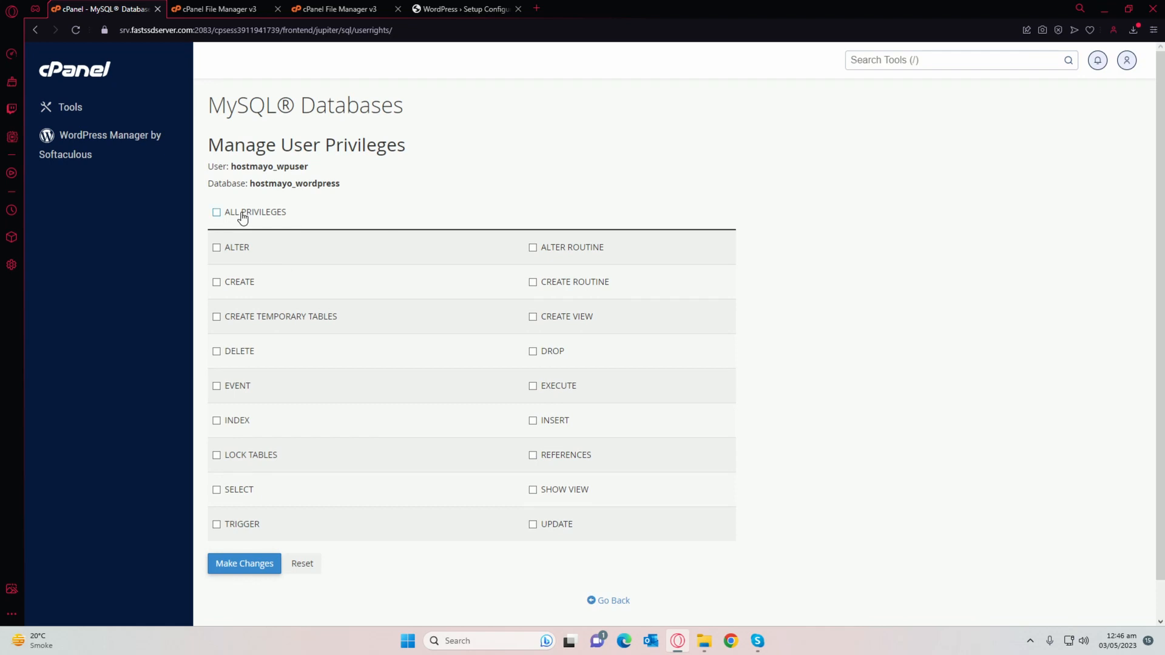
pyautogui.click(243, 214)
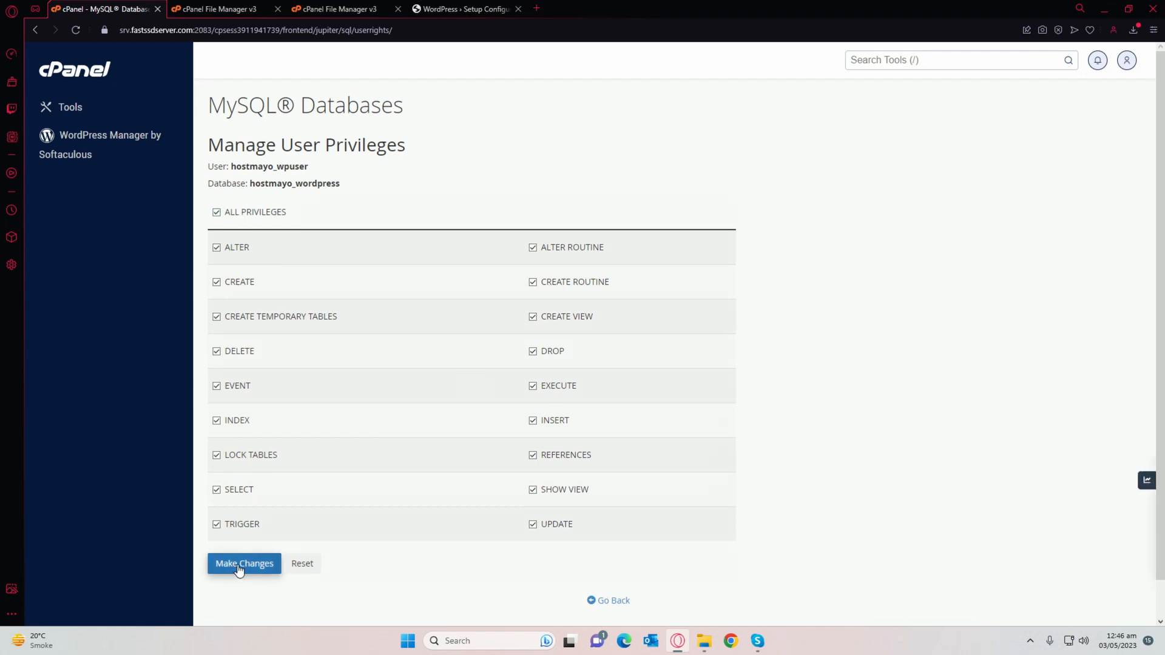
pyautogui.click(239, 567)
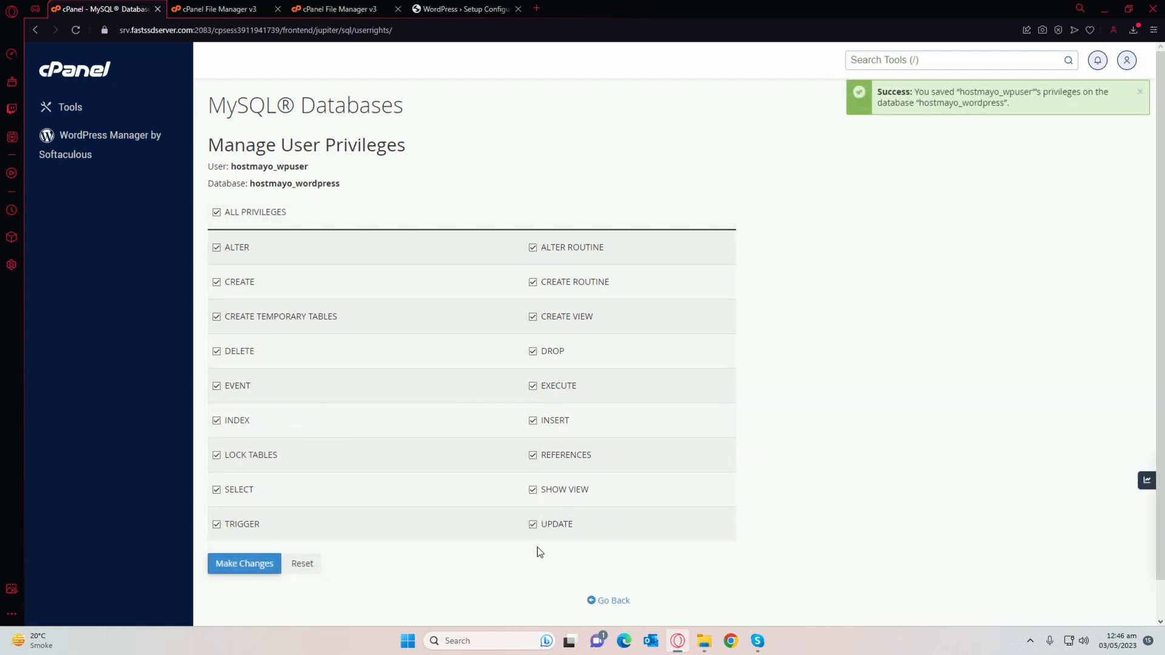
pyautogui.click(603, 600)
# Step: Start the WordPress configuration wizard and paste hostmayo_wordpress as the database name
pyautogui.click(461, 9)
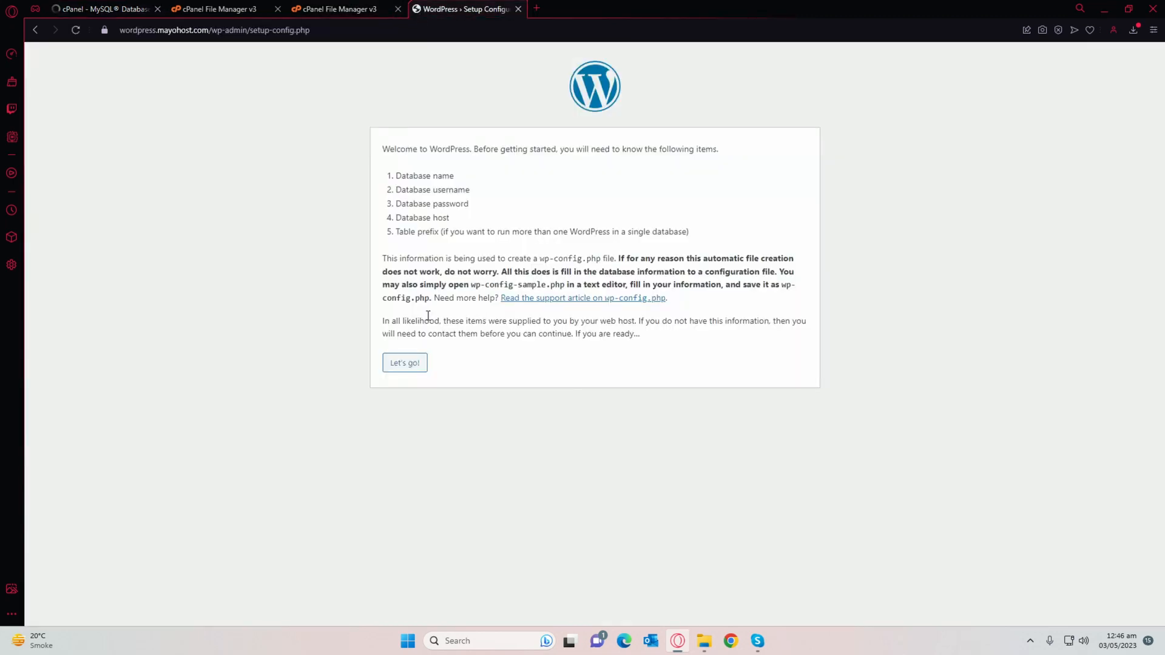
pyautogui.click(405, 364)
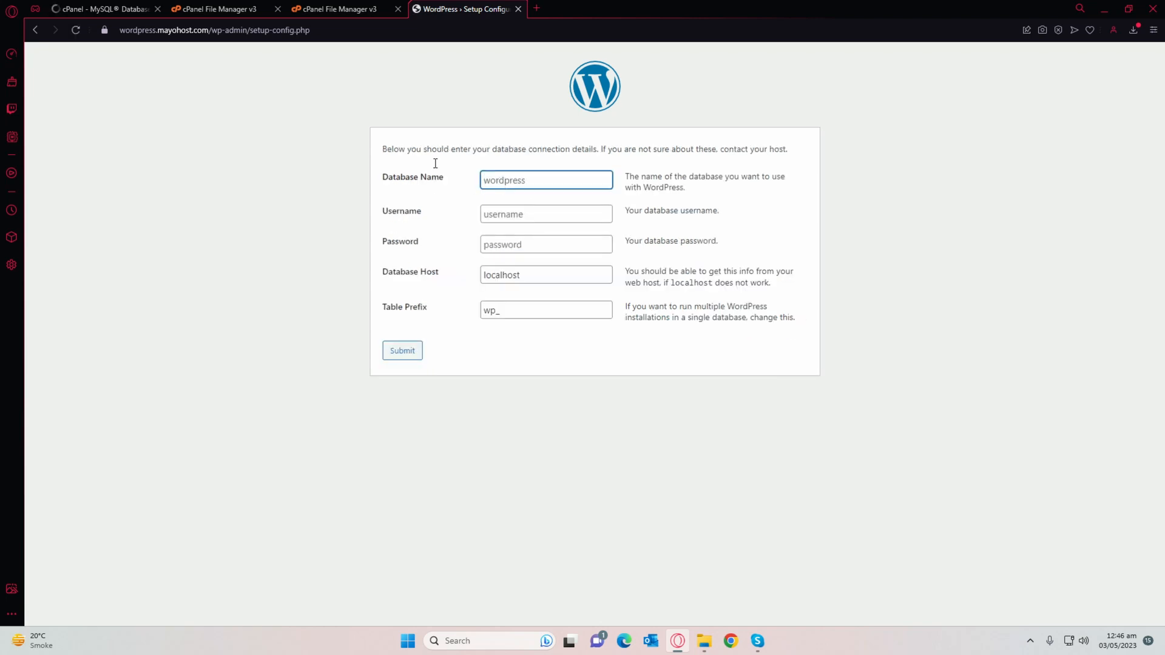
pyautogui.click(103, 10)
pyautogui.scroll(-5, 308, 232)
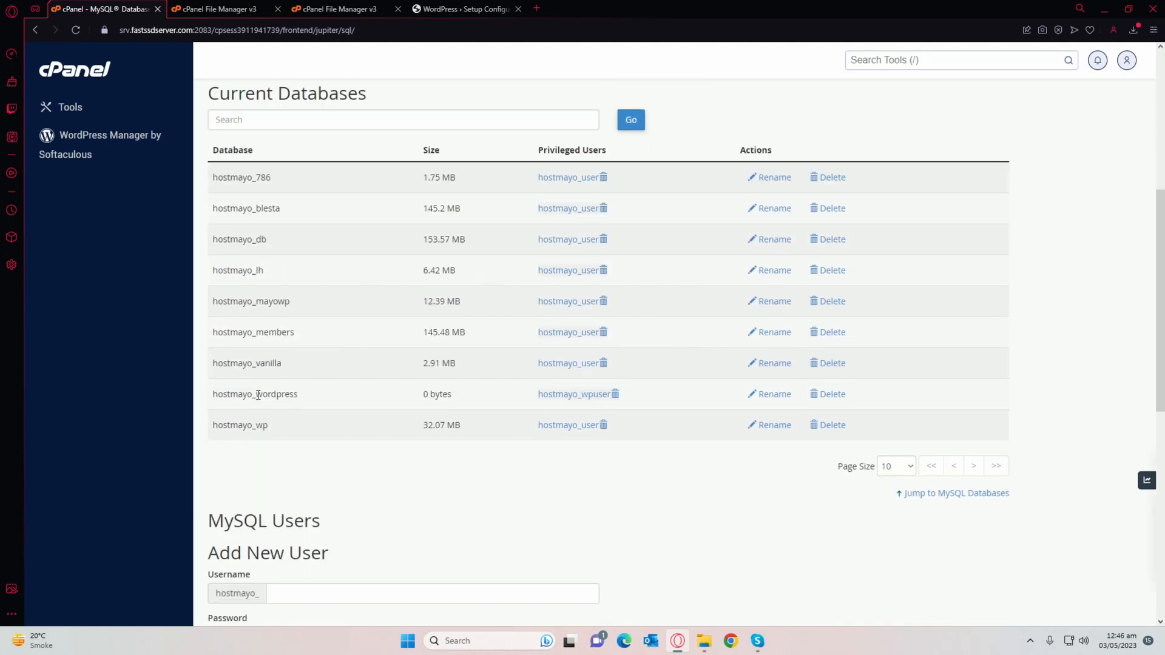
pyautogui.doubleClick(257, 395)
pyautogui.hotkey('ctrl', 'c')
pyautogui.click(461, 8)
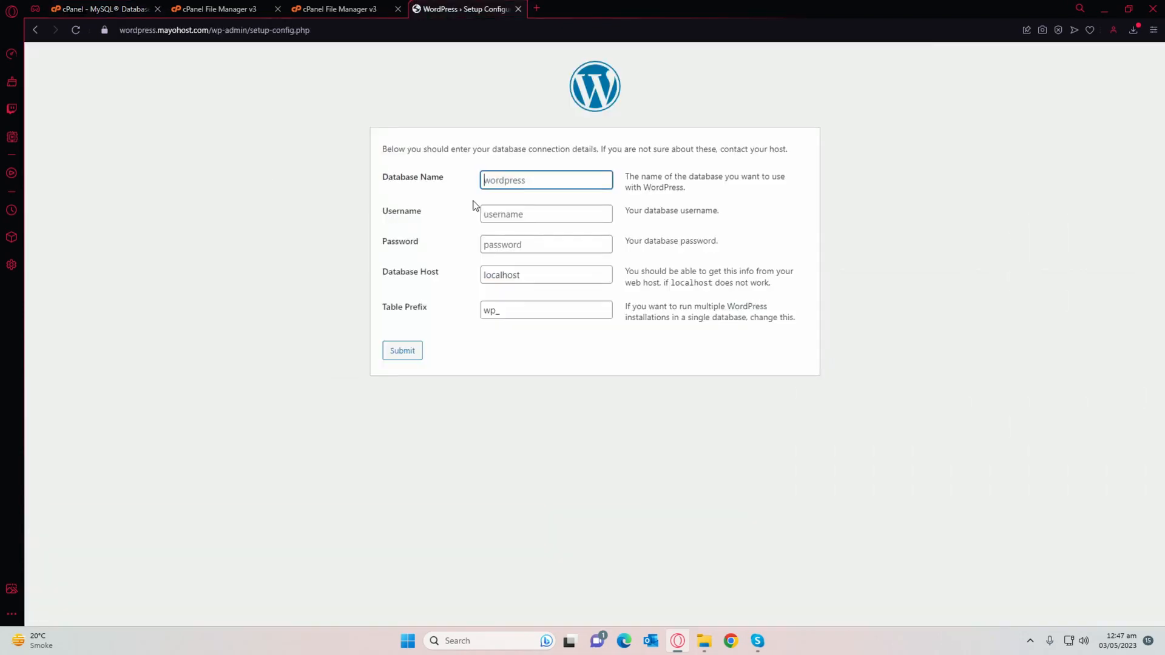
pyautogui.hotkey('ctrl', 'v')
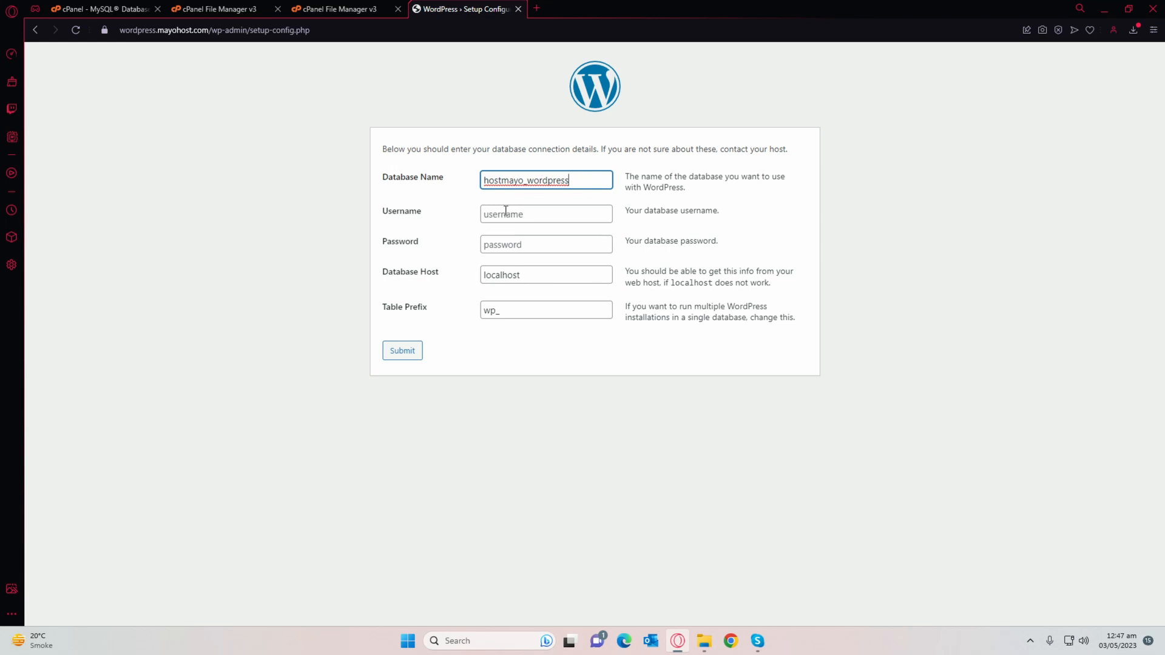
# Step: Enter hostmayo_wpuser and the database password, then submit the connection details
pyautogui.click(505, 213)
pyautogui.click(100, 9)
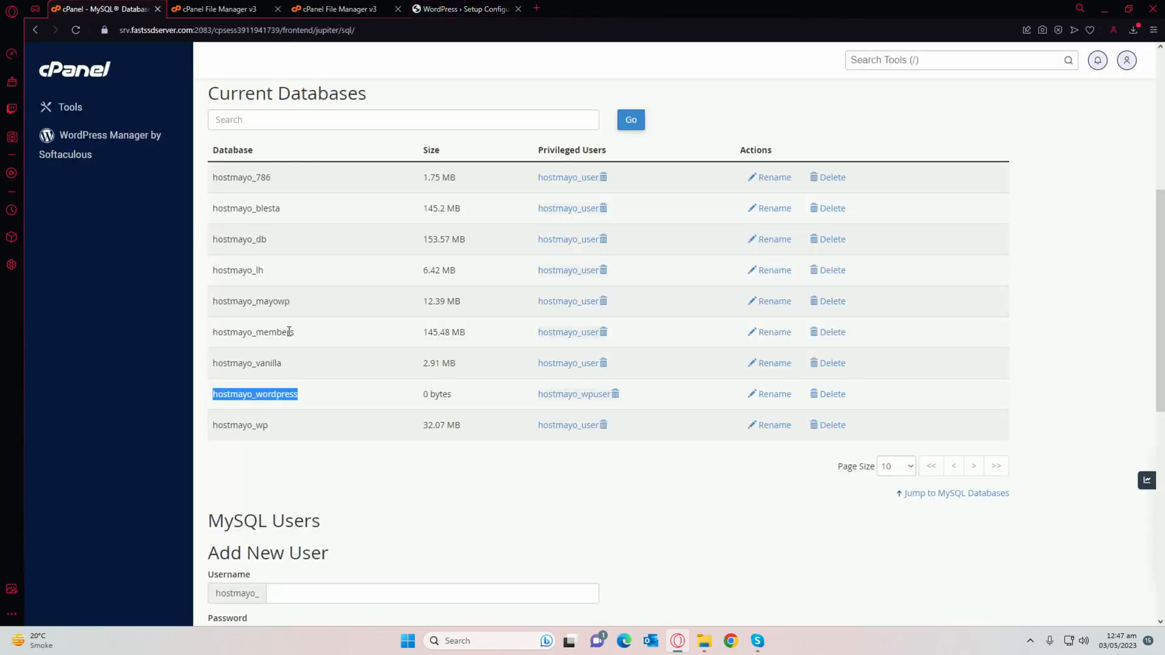
pyautogui.scroll(-8, 289, 332)
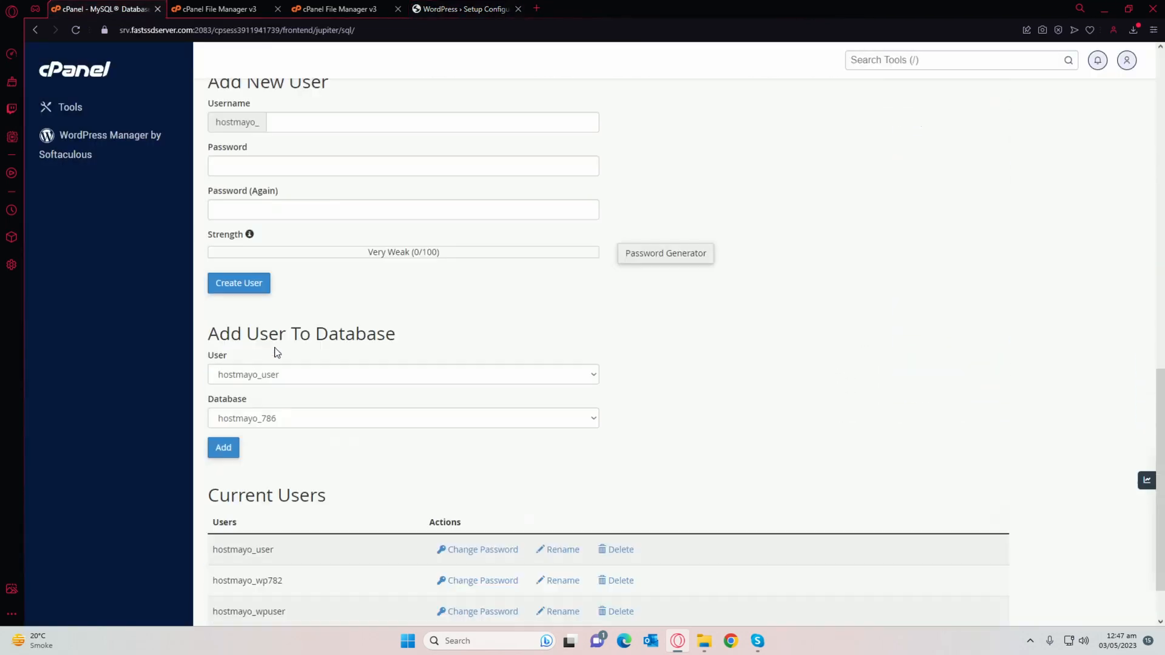
pyautogui.scroll(-2, 273, 394)
pyautogui.doubleClick(256, 543)
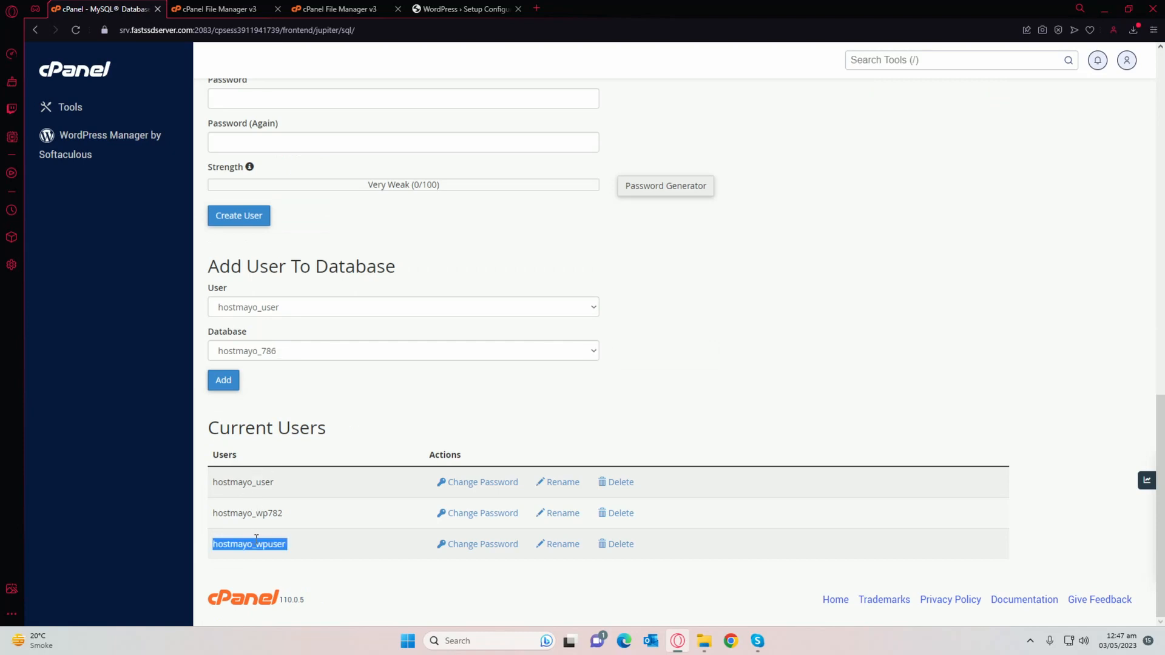
pyautogui.hotkey('ctrl', 'c')
pyautogui.hotkey('ctrl', 'Tab')
pyautogui.hotkey('ctrl', 'Tab')
pyautogui.hotkey('ctrl', 'Tab')
pyautogui.hotkey('ctrl', 'v')
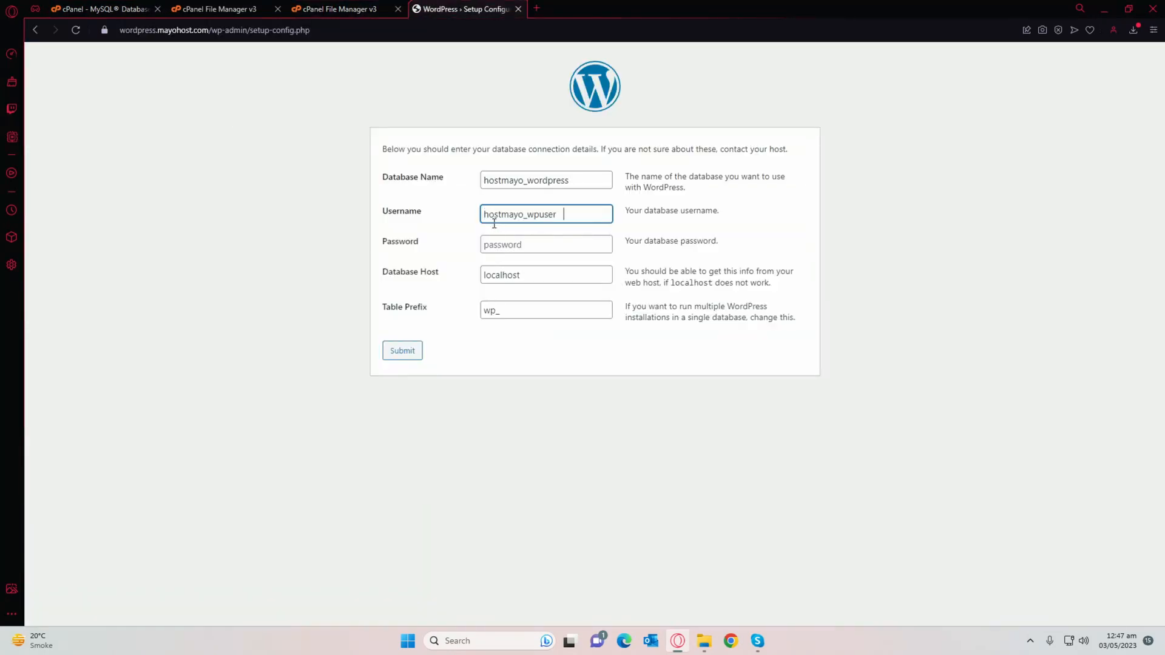
pyautogui.click(498, 241)
pyautogui.write('Test')
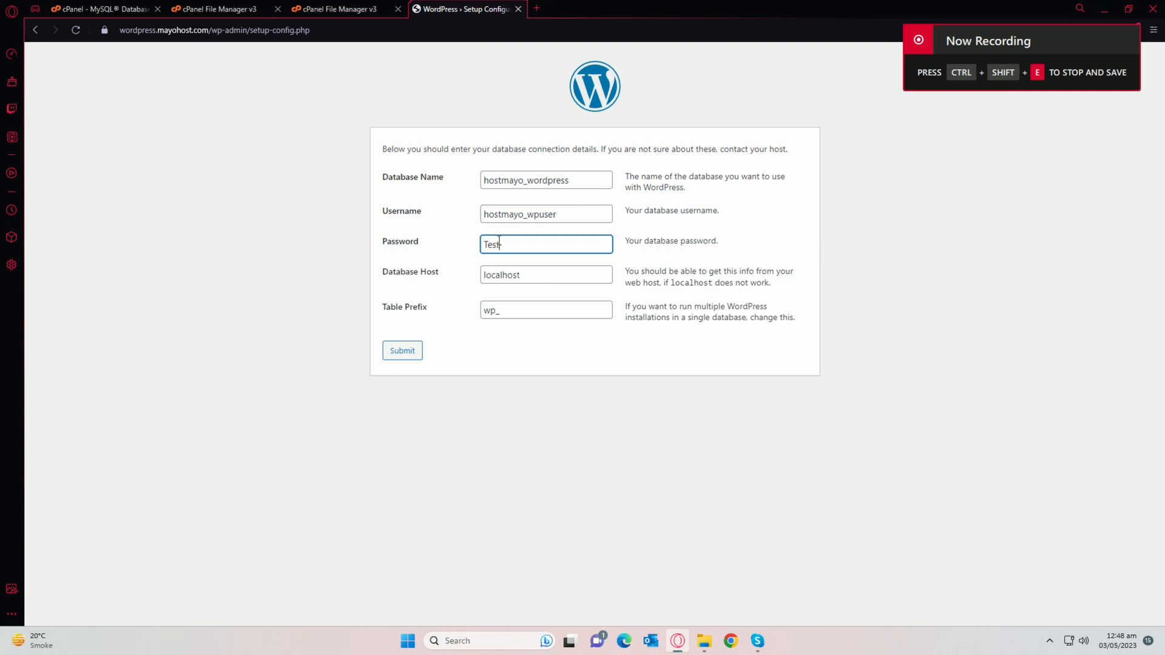
pyautogui.write('@123456')
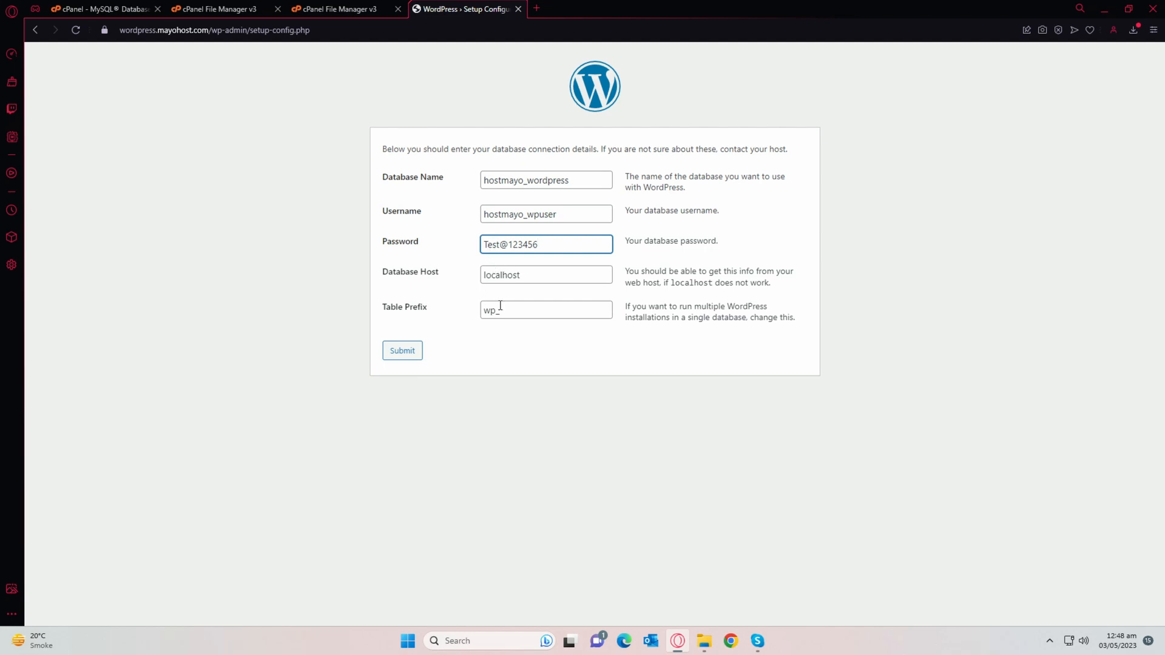
pyautogui.click(403, 350)
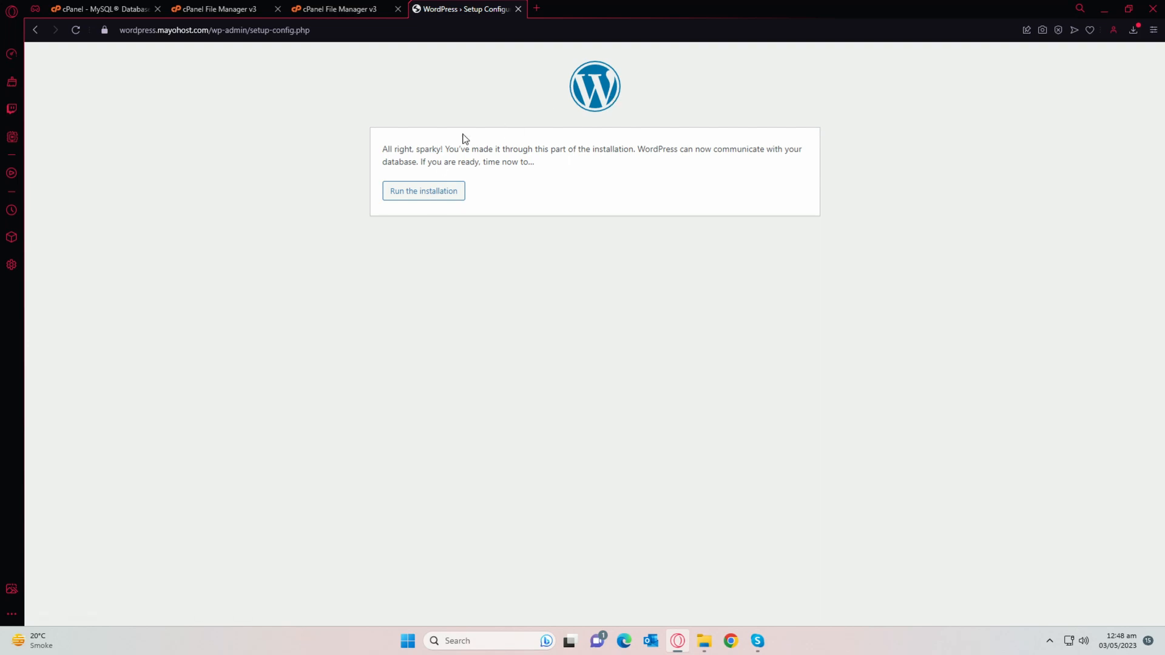
# Step: Run the installation and enter site title My New WP Website with username admin
pyautogui.moveTo(382, 152); pyautogui.dragTo(629, 149)
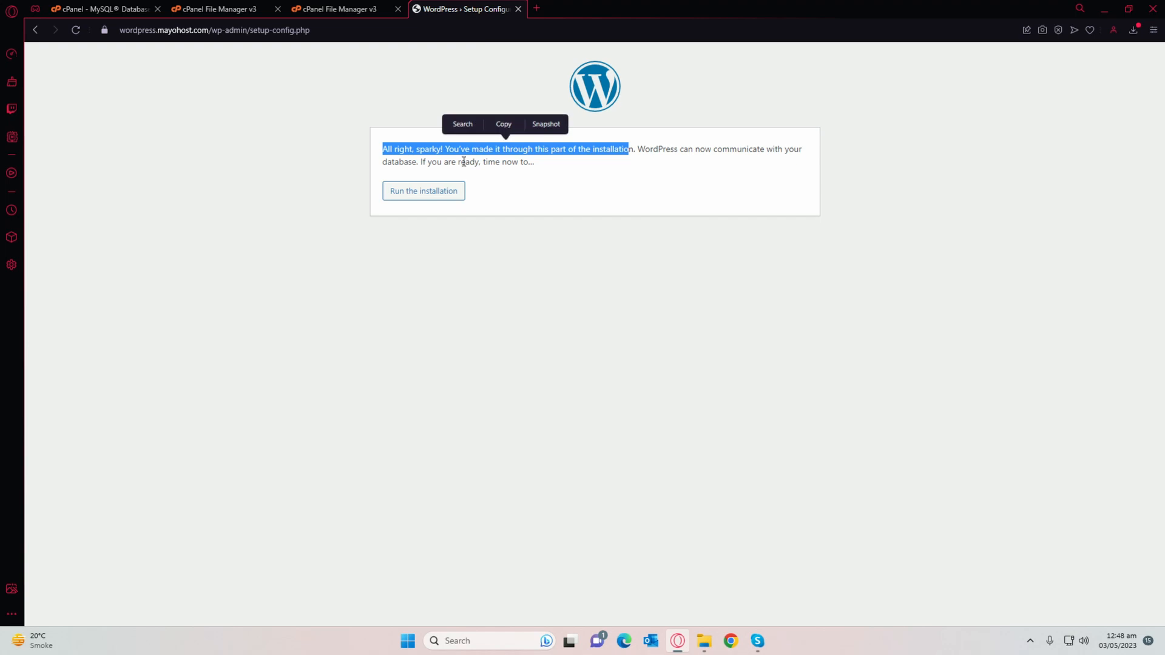
pyautogui.click(425, 193)
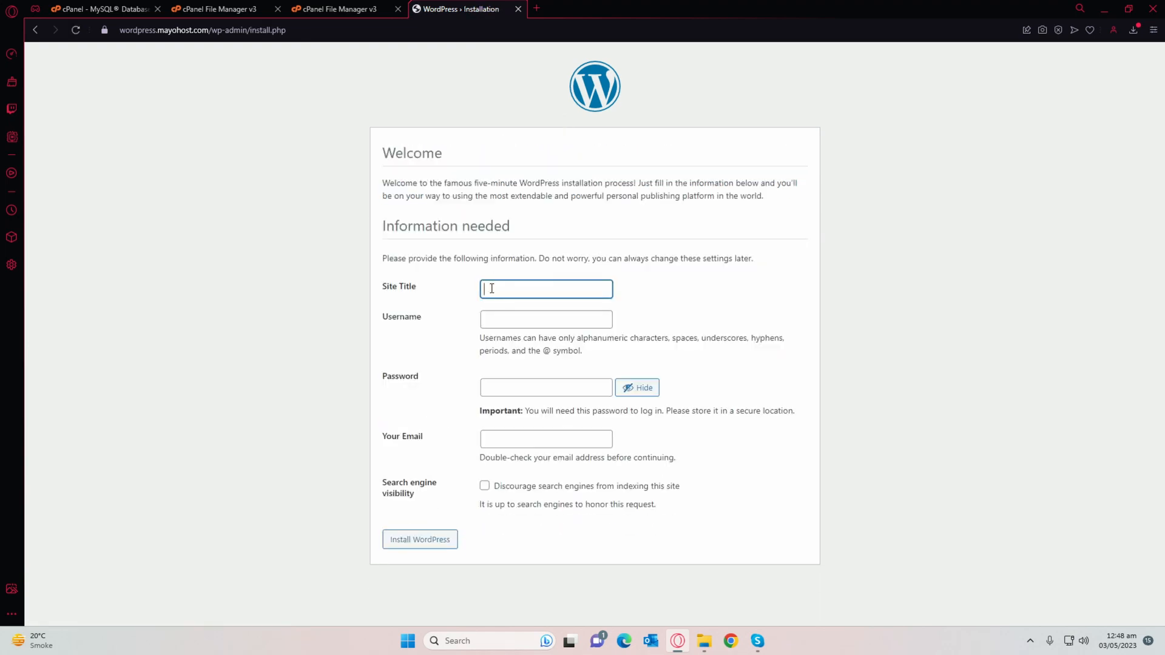
pyautogui.write('N')
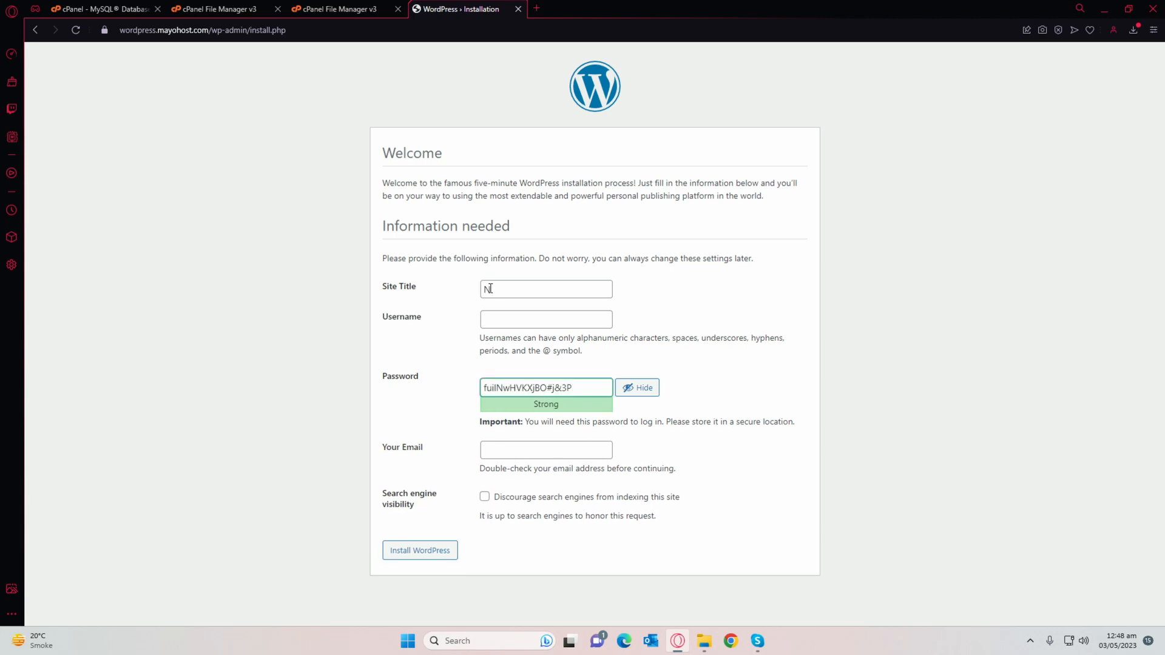
pyautogui.doubleClick(491, 289)
pyautogui.write('M<')
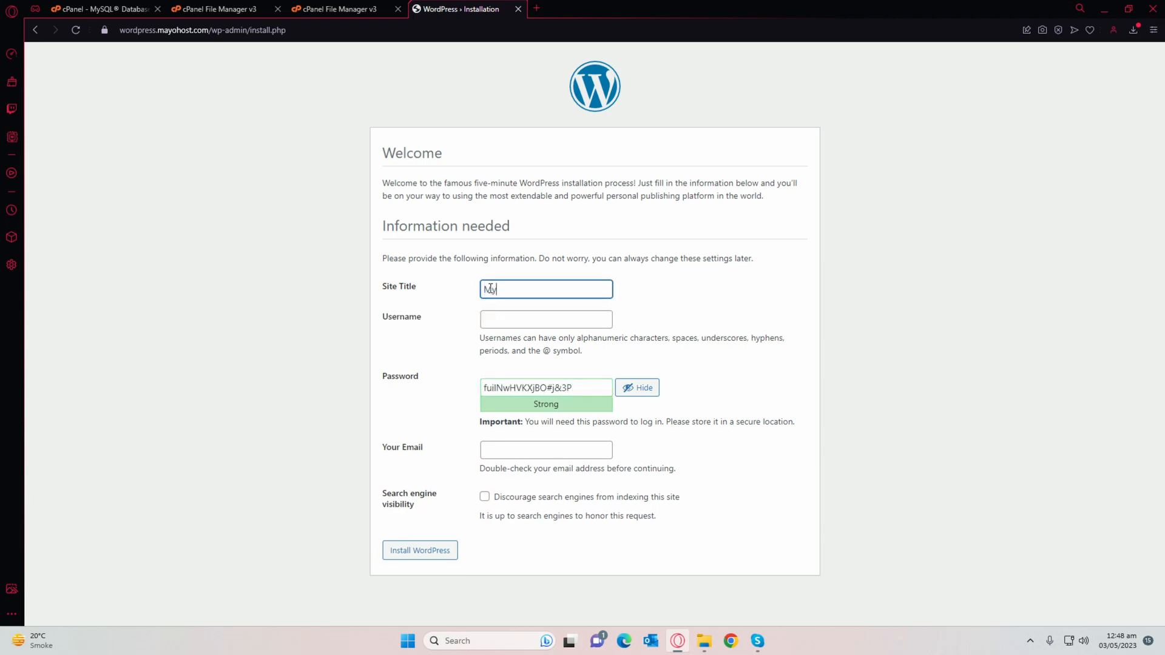
pyautogui.write(' New Wo')
pyautogui.press('Tab')
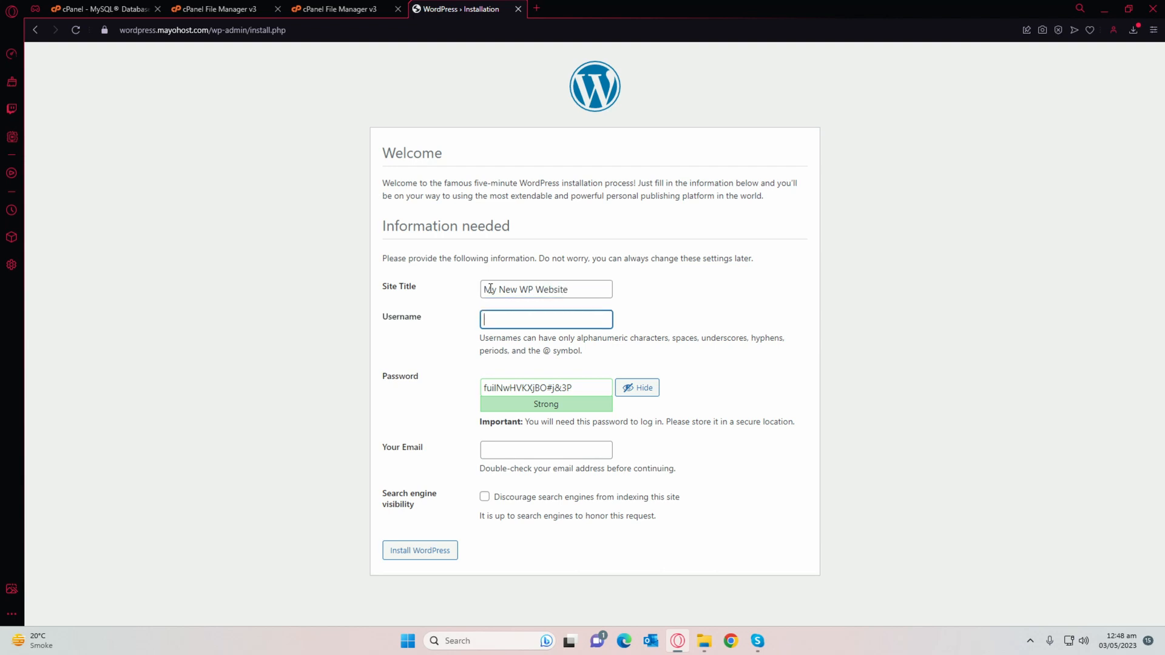
pyautogui.write('admin')
# Step: Set the admin password, confirm the weak password, enter the admin e-mail, and install WordPress
pyautogui.press('Tab')
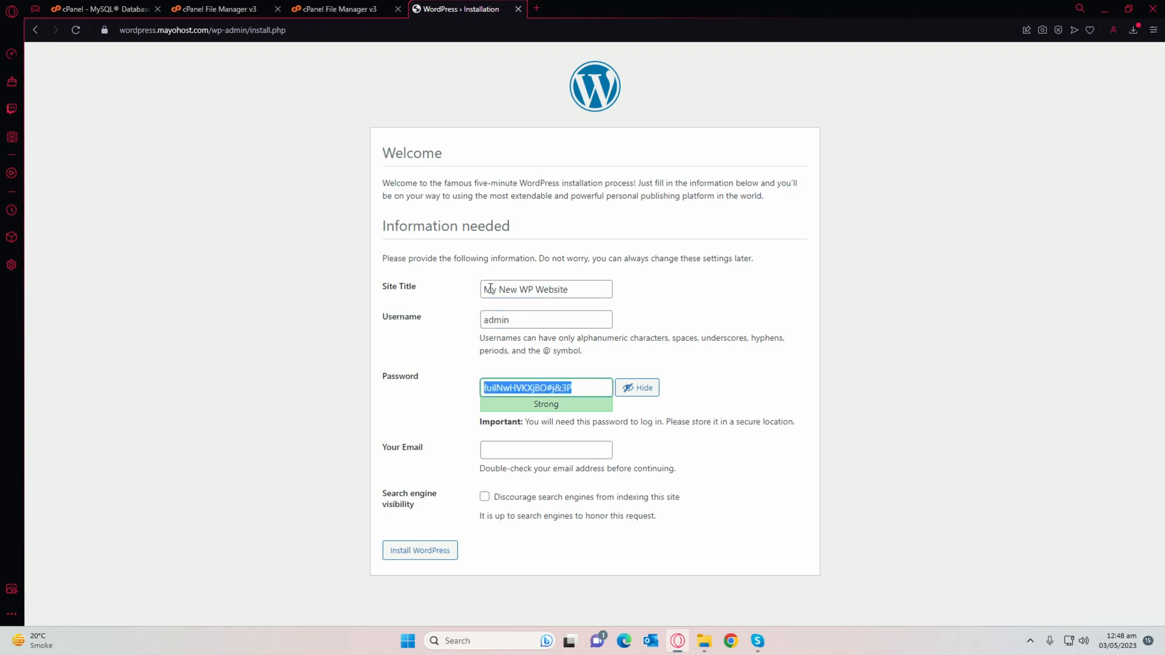
pyautogui.write('Test@123455')
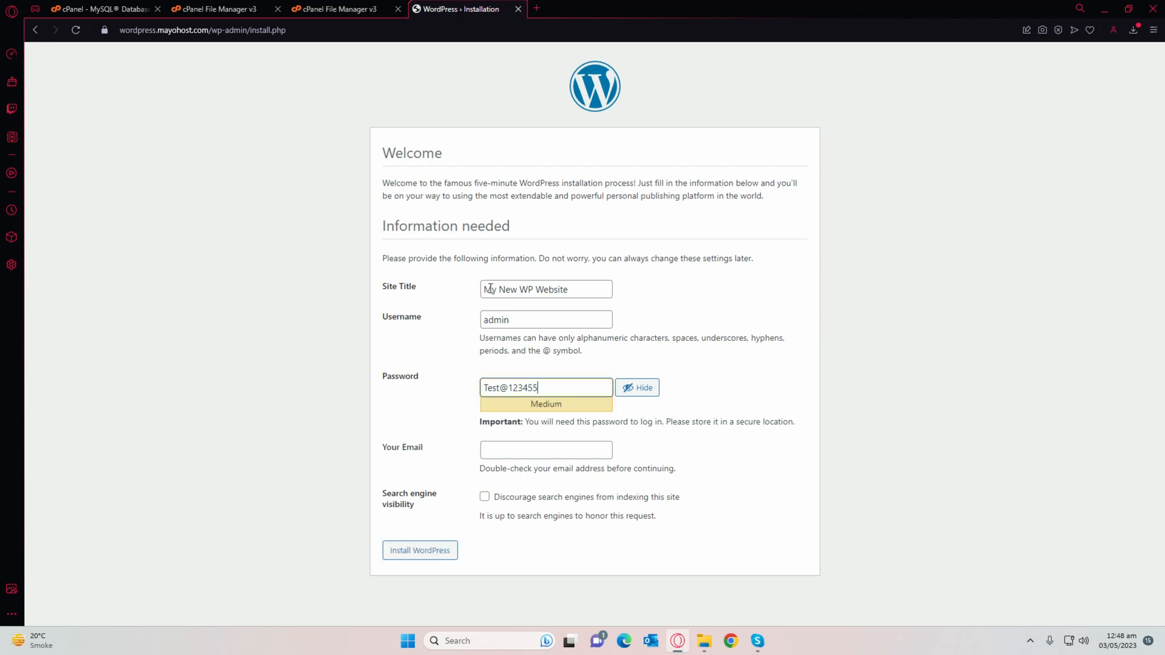
pyautogui.press('BackSpace')
pyautogui.write('6')
pyautogui.press('Tab')
pyautogui.press('Tab')
pyautogui.press('Tab')
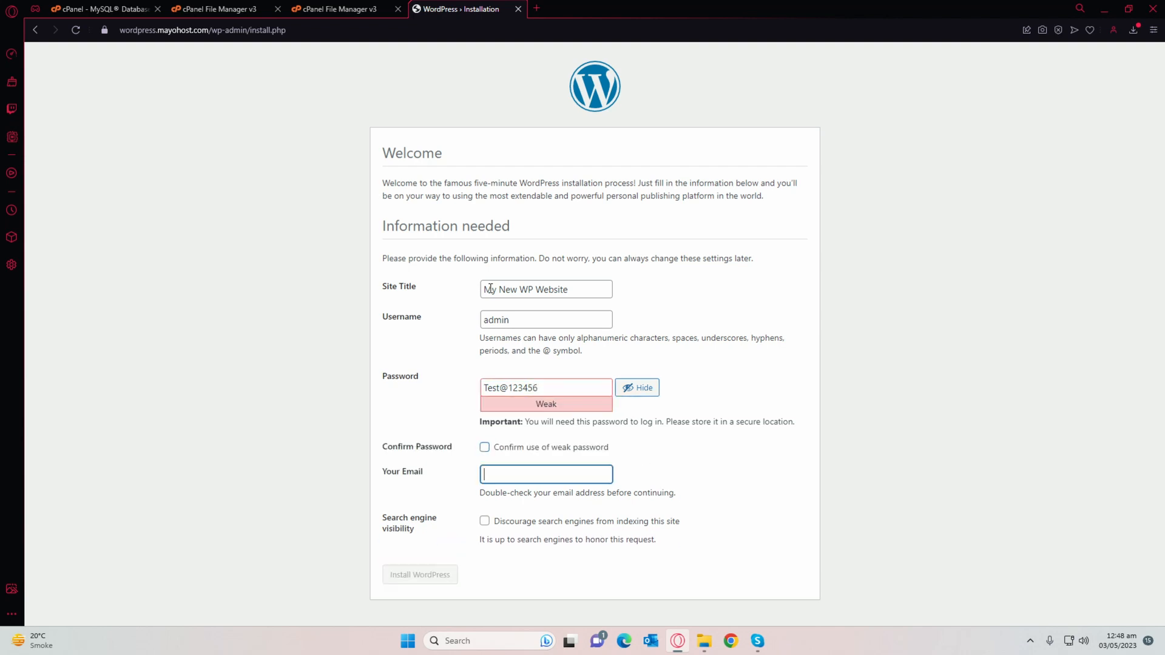
pyautogui.hotkey('shift', 'Tab')
pyautogui.press('space')
pyautogui.press('Tab')
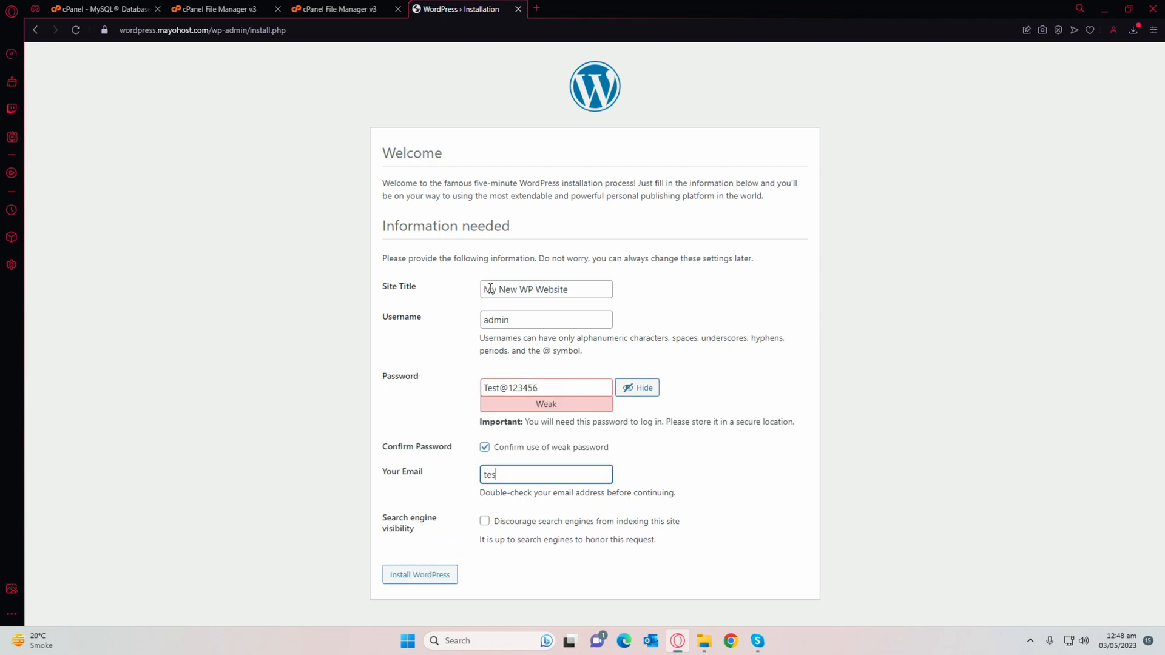
pyautogui.click(442, 575)
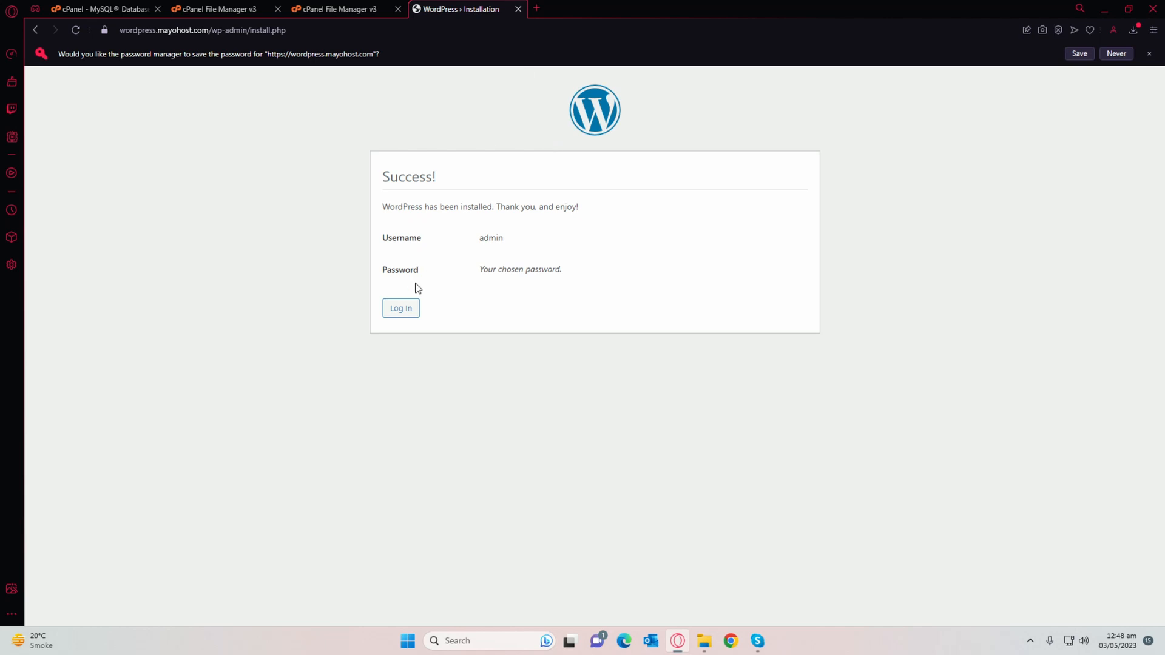
# Step: Go to the login page and view the new My New WP Website homepage
pyautogui.click(406, 306)
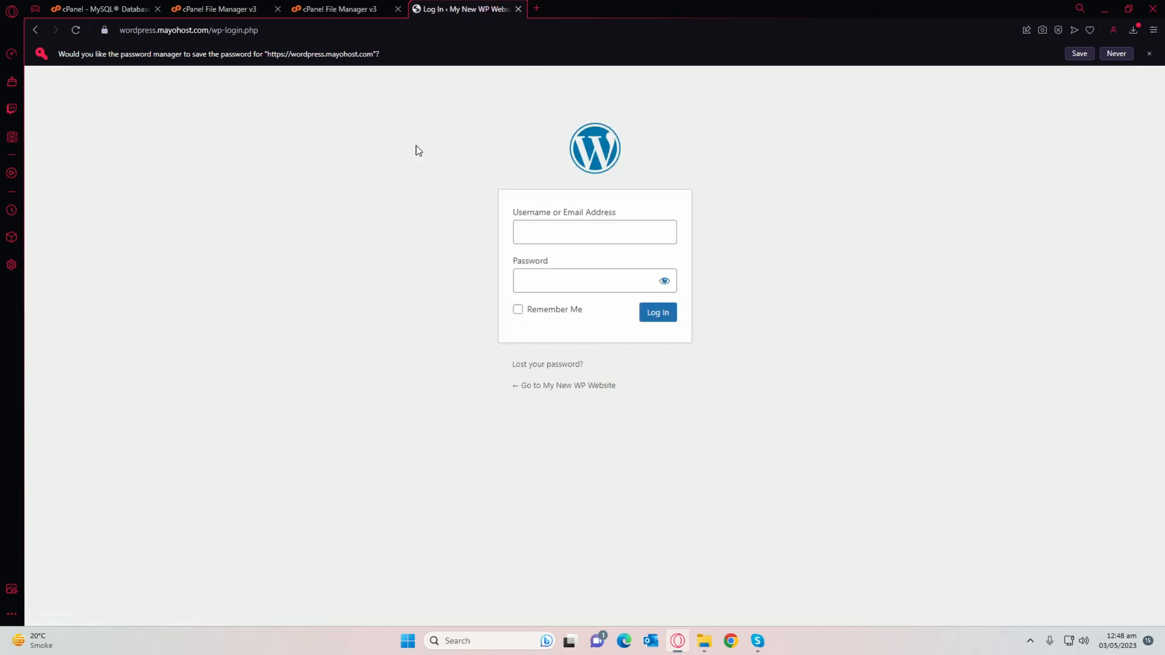
pyautogui.click(570, 385)
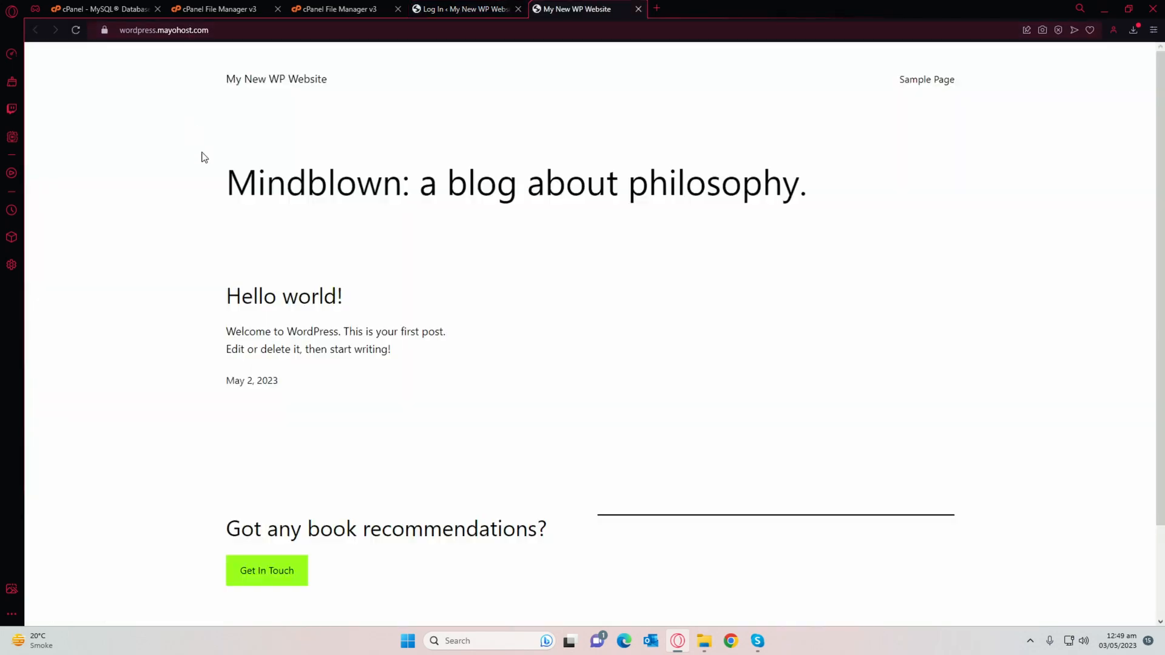
pyautogui.scroll(-2, 338, 188)
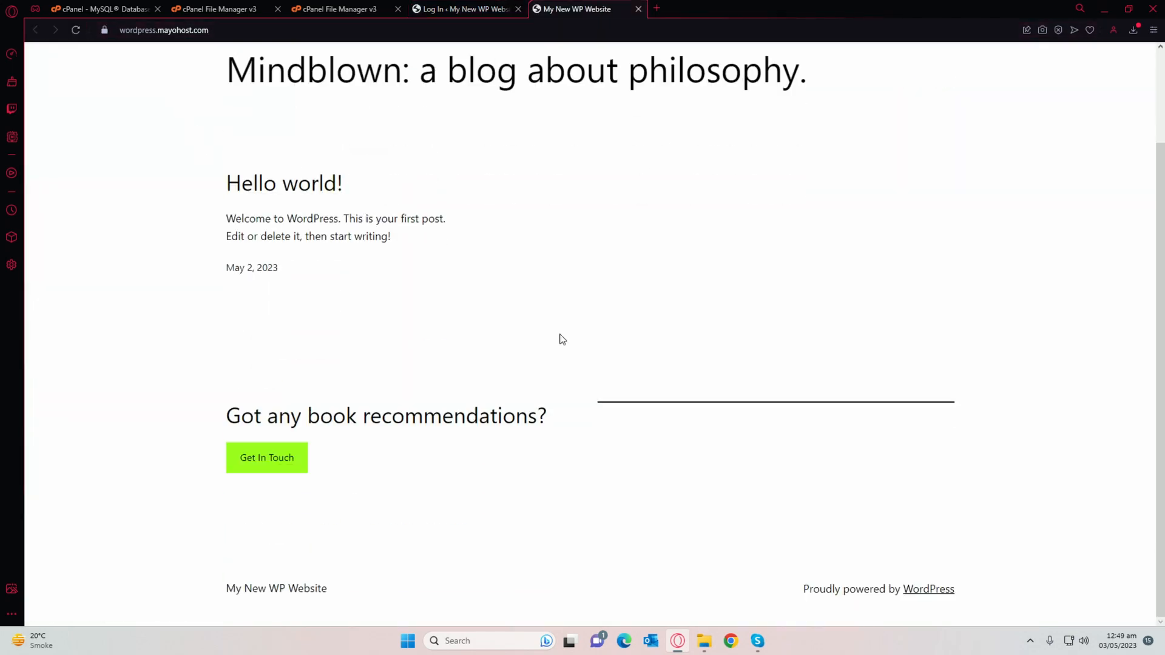
pyautogui.scroll(2, 567, 309)
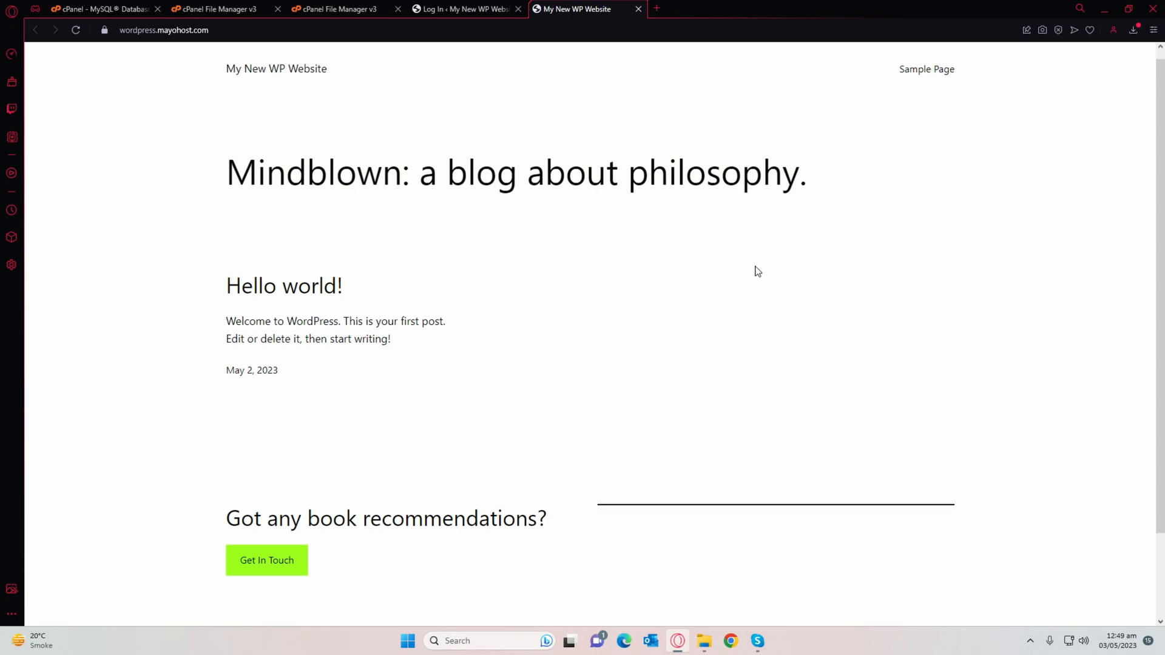
# Step: Back on the login page, enter the admin username and password
pyautogui.click(465, 9)
pyautogui.click(568, 203)
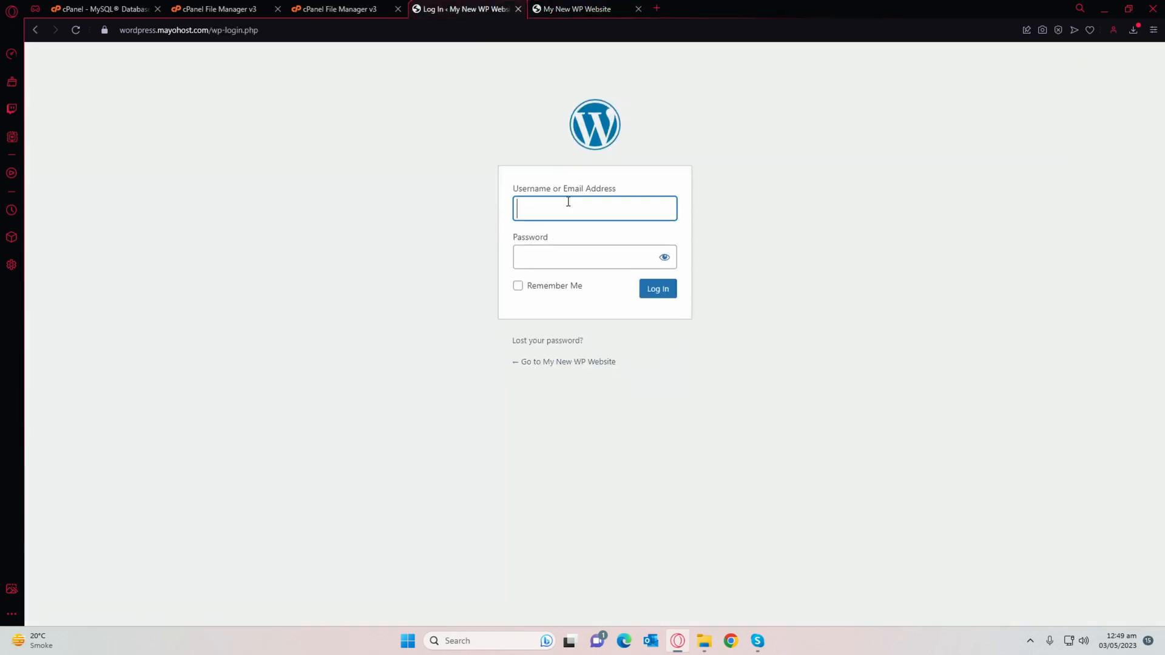
pyautogui.write('admin')
pyautogui.press('Tab')
pyautogui.write('********')
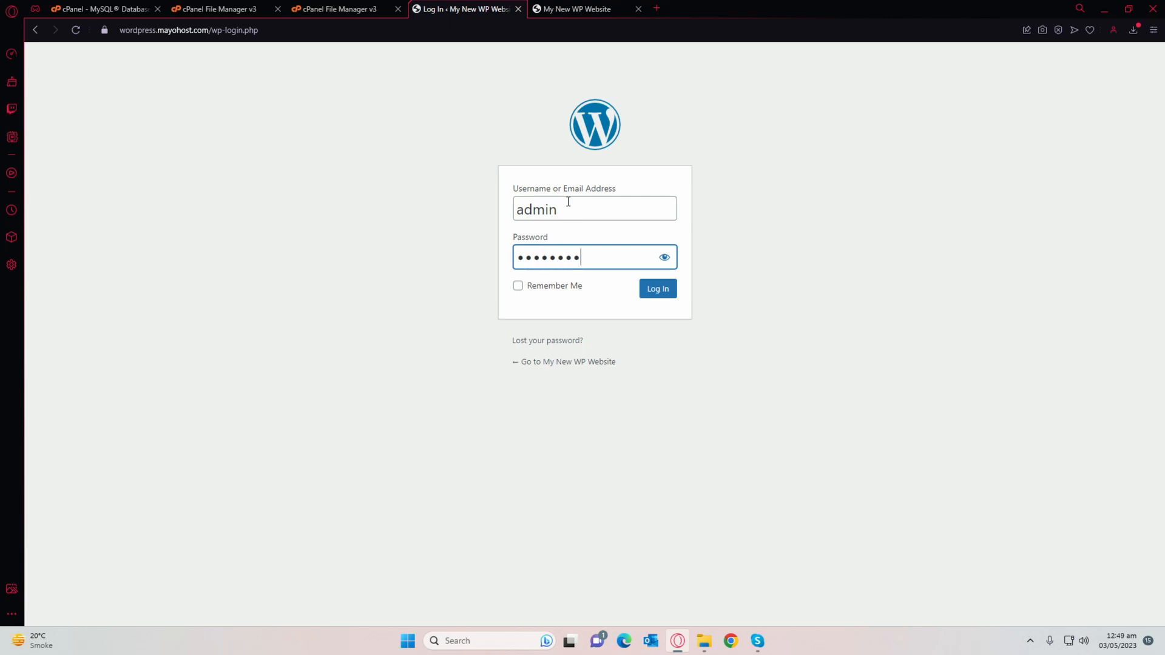
pyautogui.write('***')
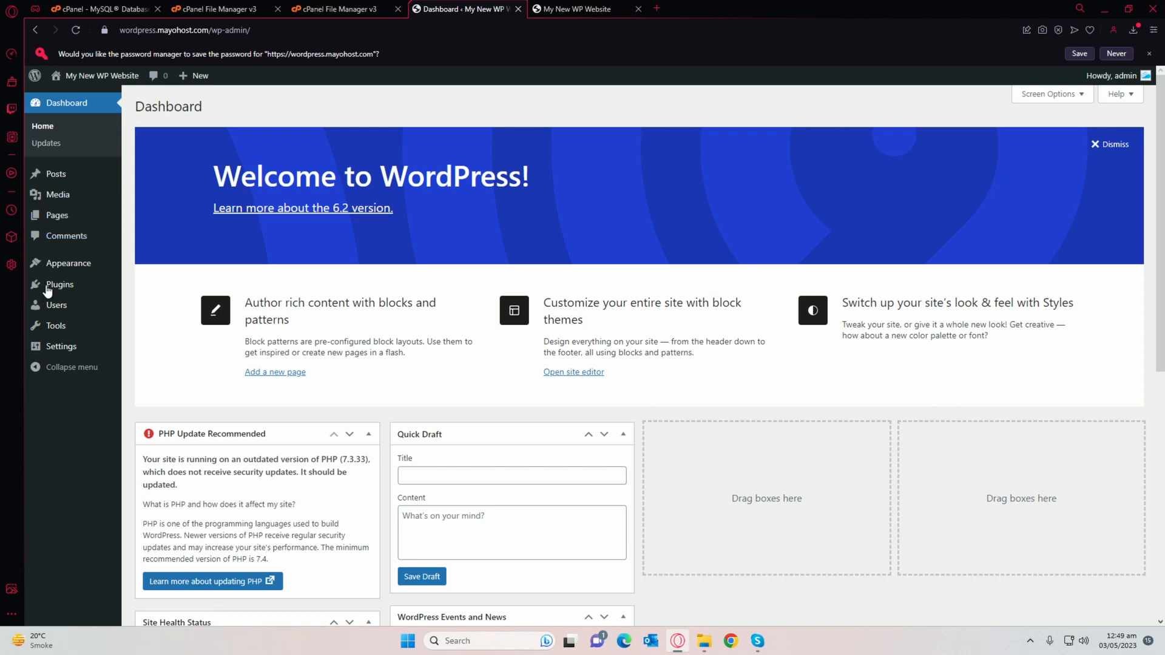
# Step: View the Appearance > Themes page with Twenty Twenty-Three active, then return to cPanel
pyautogui.moveTo(59, 270)
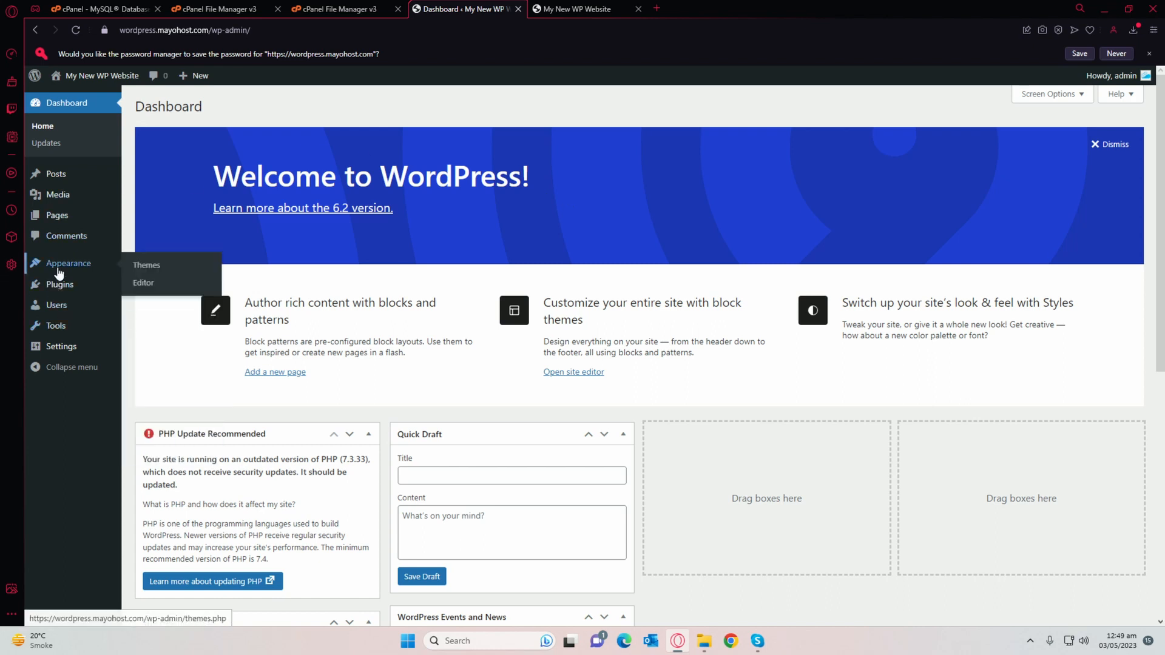
pyautogui.click(146, 265)
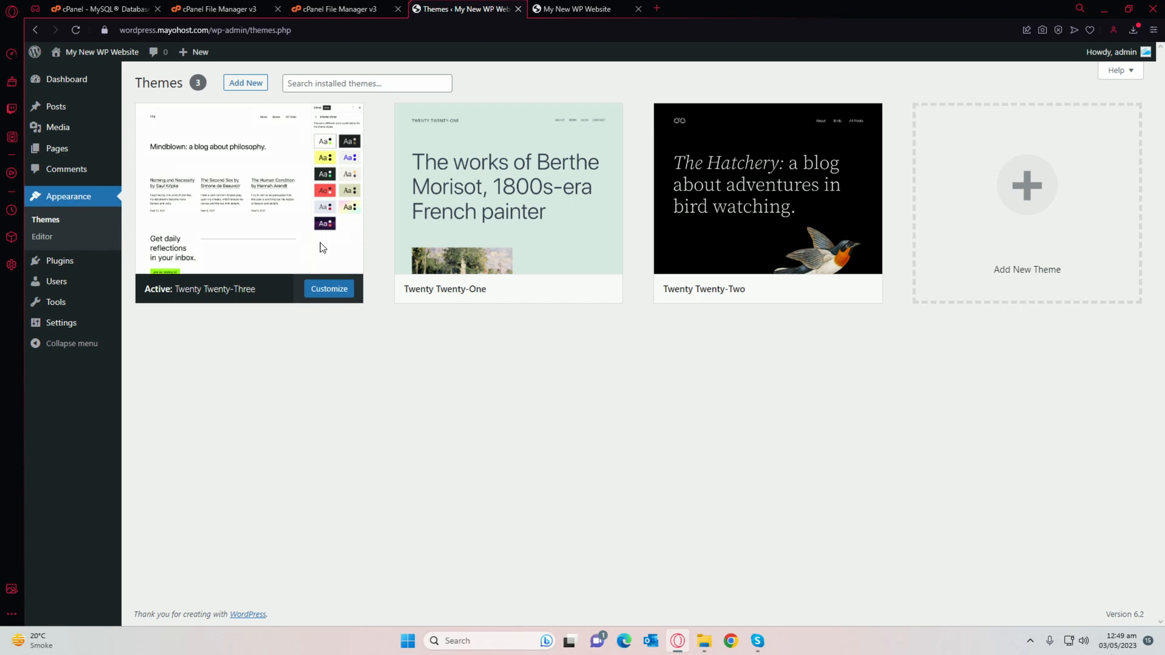
pyautogui.hotkey('ctrl', '1')
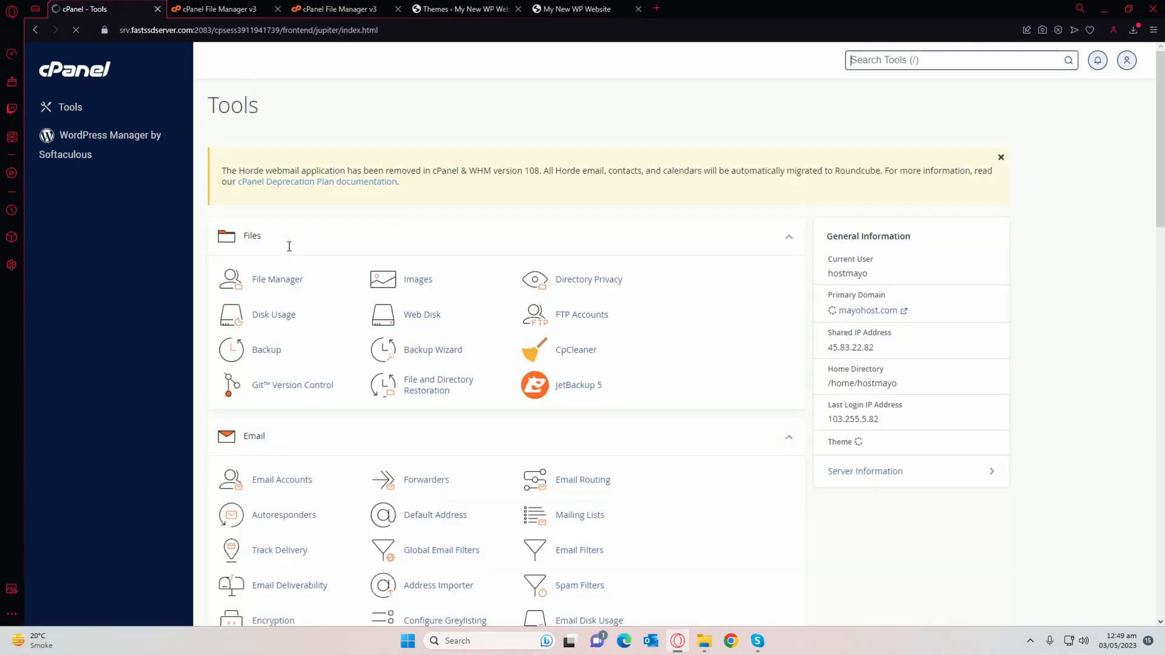
# Step: Open Softaculous's WordPress page showing 63.04 MB required space and related scripts
pyautogui.scroll(-15, 289, 246)
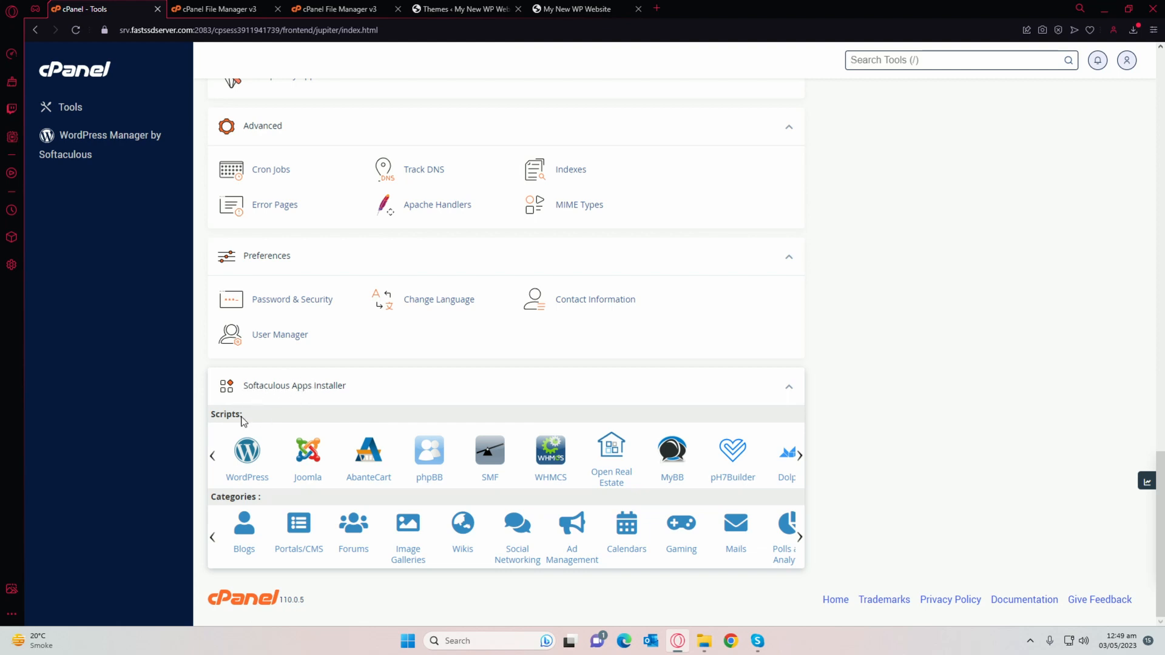
pyautogui.click(246, 459)
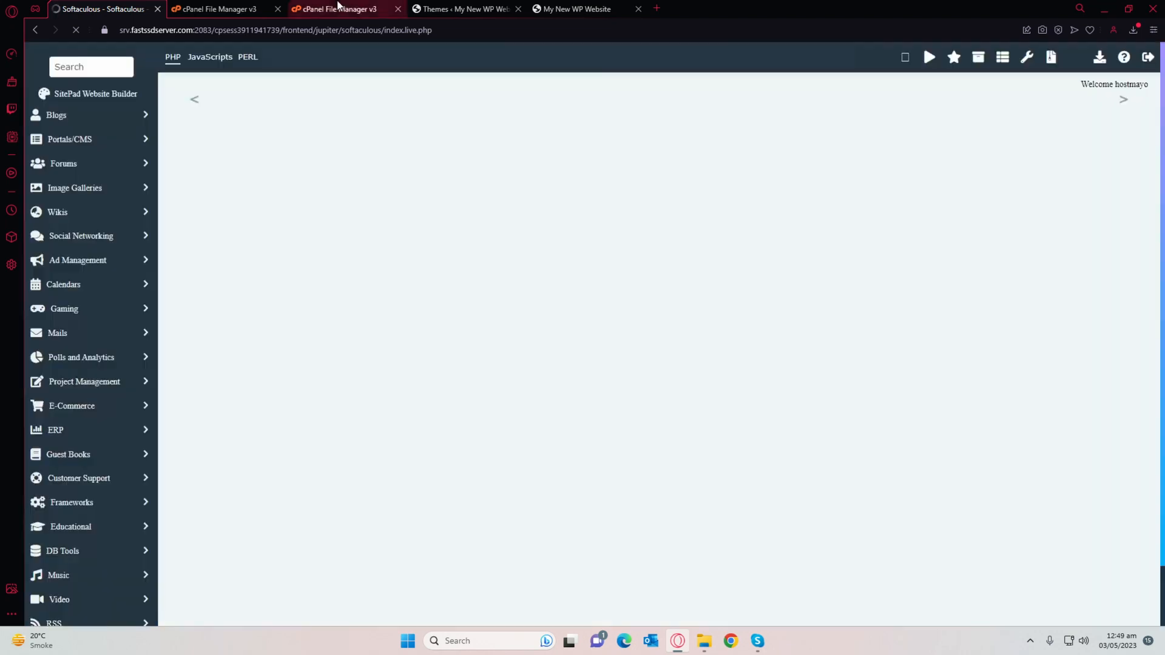
pyautogui.click(338, 8)
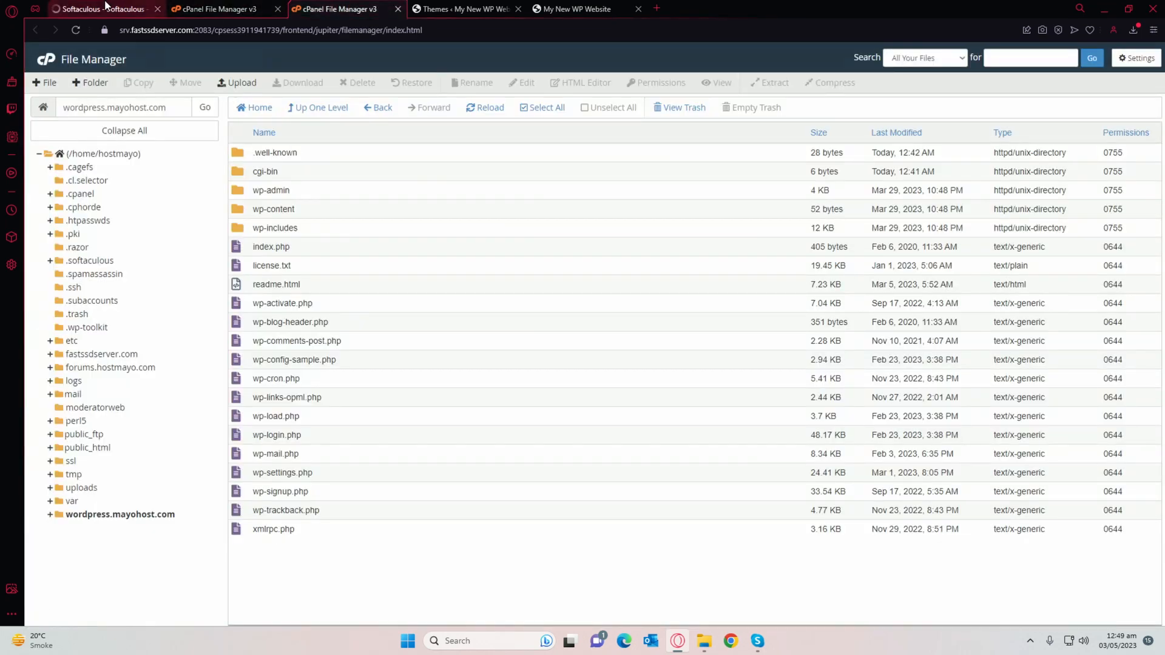
pyautogui.click(108, 8)
pyautogui.scroll(-4, 398, 304)
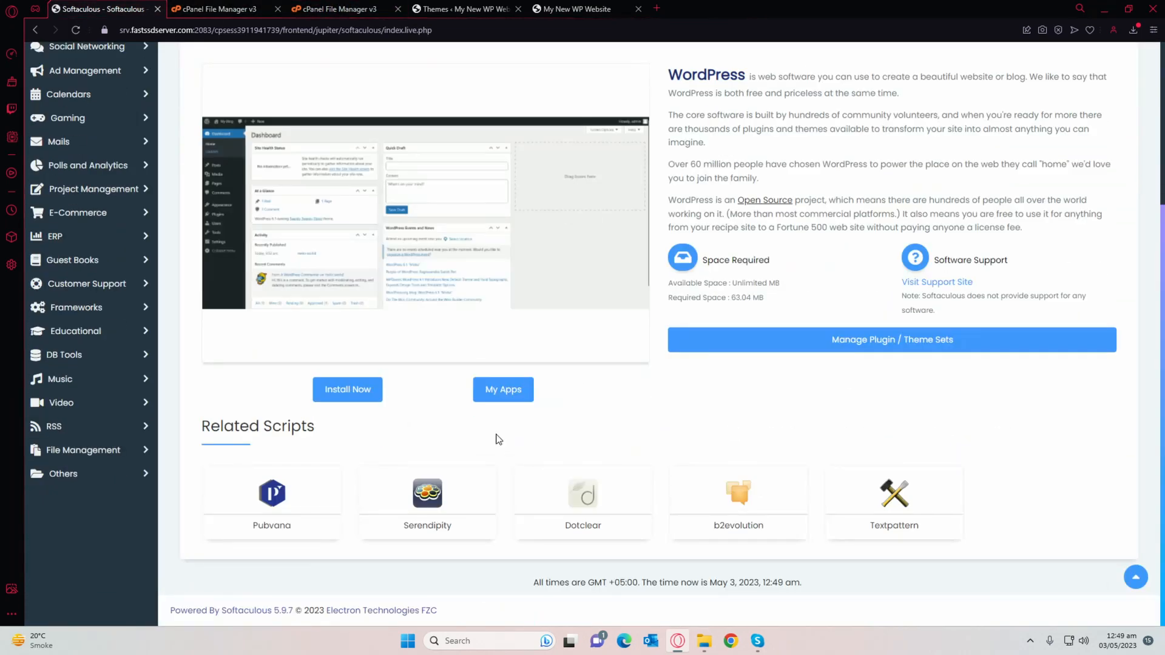
pyautogui.scroll(4, 498, 439)
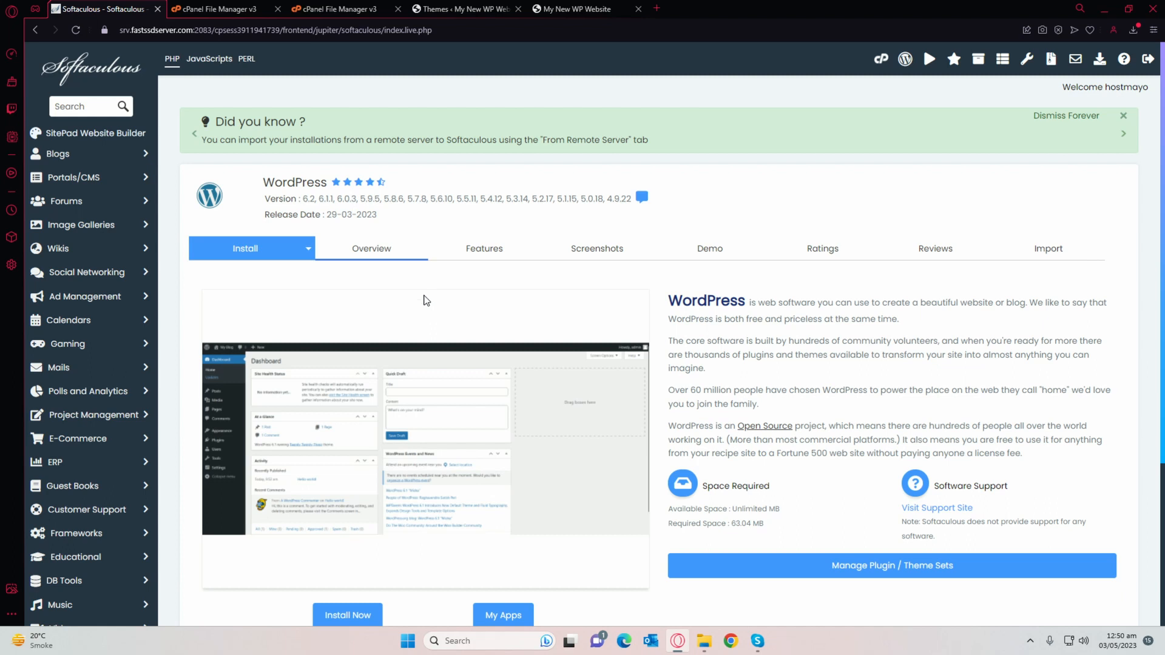